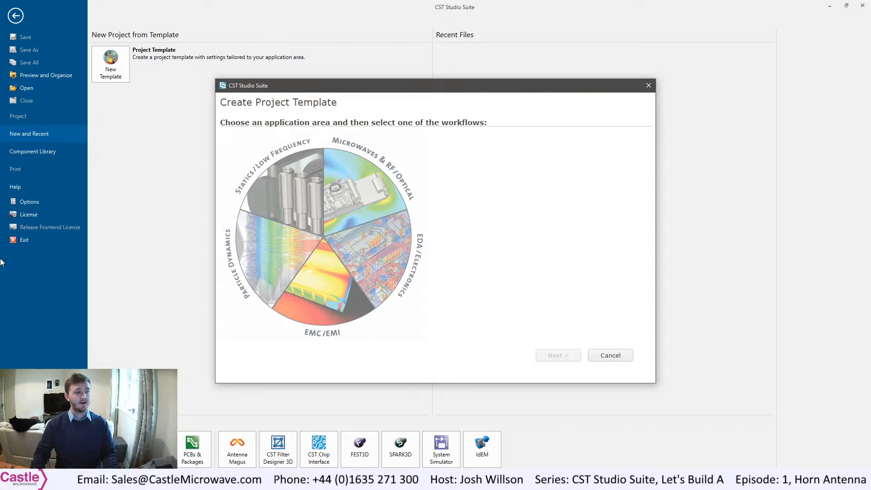
pyautogui.click(333, 194)
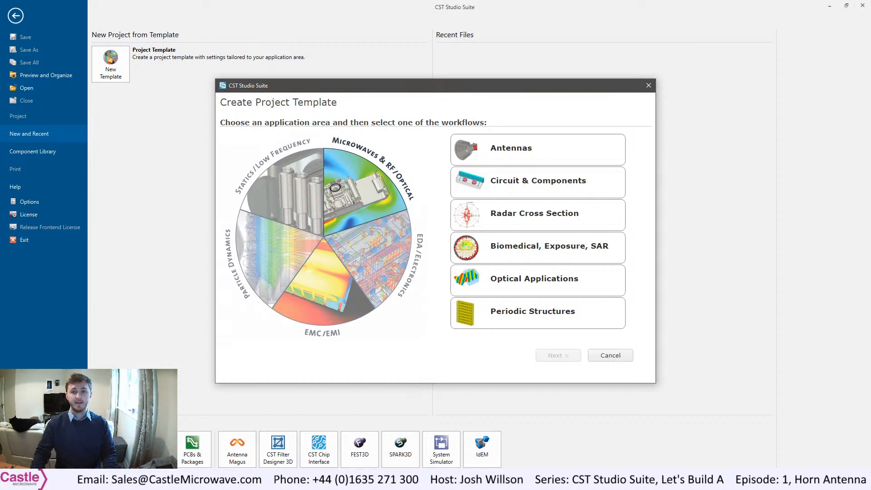
pyautogui.click(276, 202)
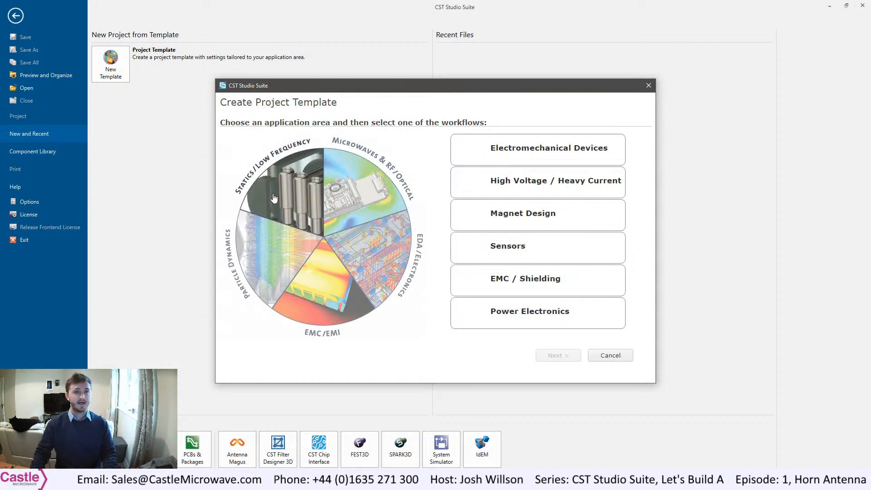
pyautogui.click(268, 245)
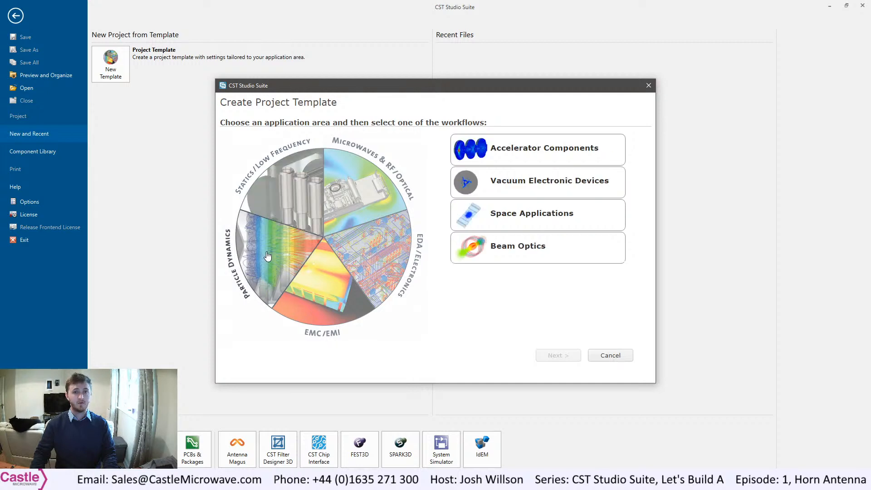
pyautogui.click(347, 282)
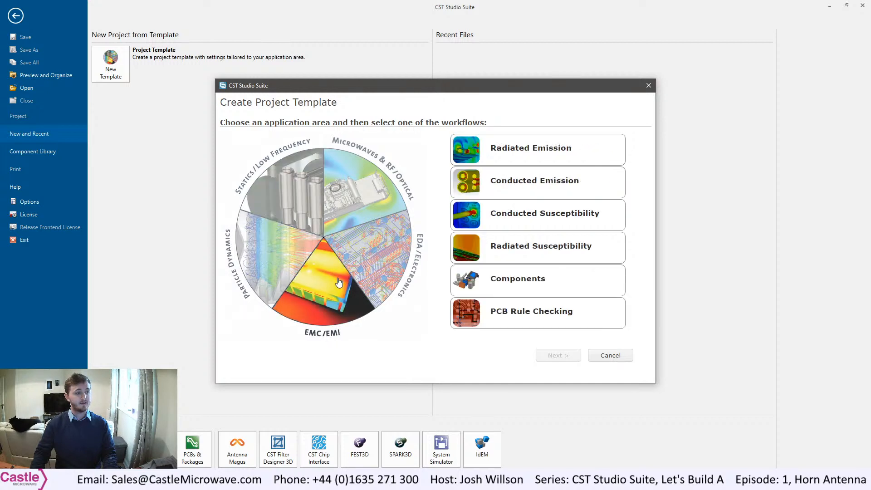
pyautogui.click(373, 257)
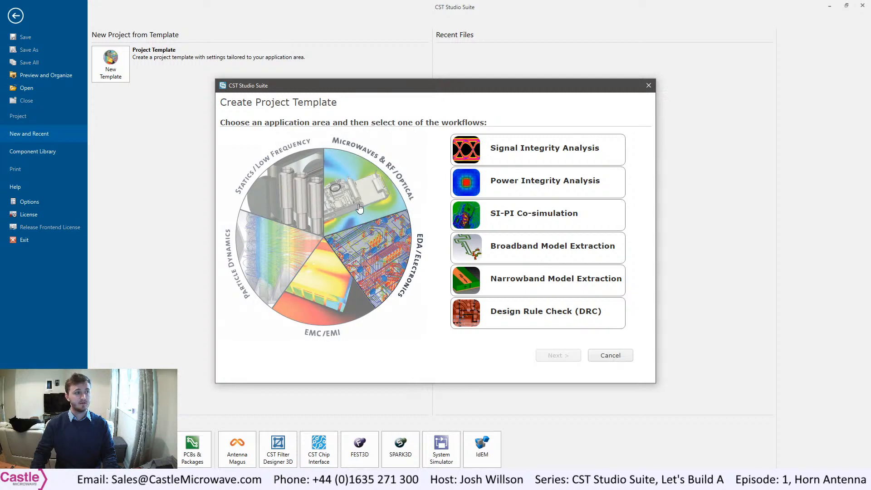
# Choose the Microwaves & RF/Optical Antennas workflow for Waveguide (Horn, Cone, etc.) with the Time Domain solver.
pyautogui.click(371, 213)
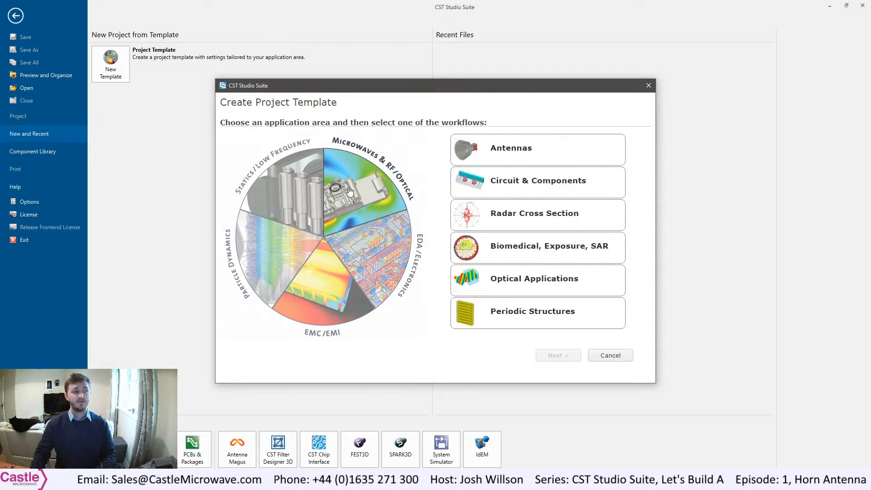
pyautogui.click(528, 153)
pyautogui.click(559, 357)
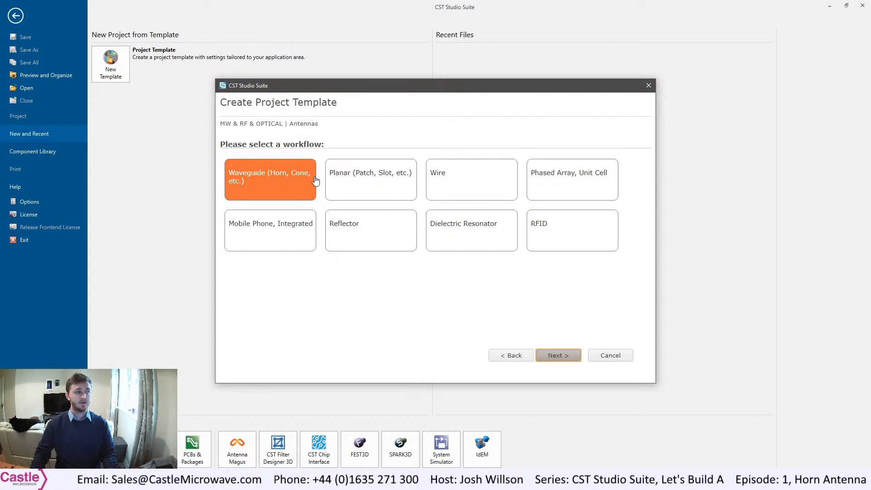
pyautogui.click(568, 357)
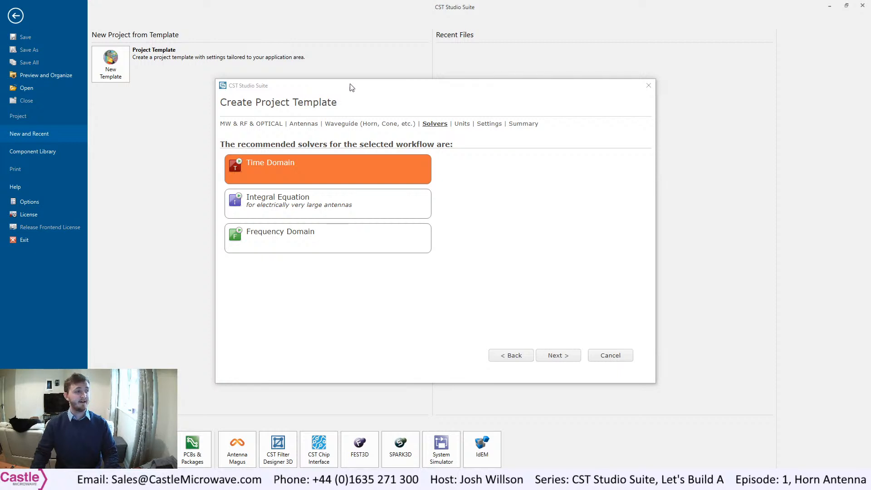
pyautogui.click(287, 171)
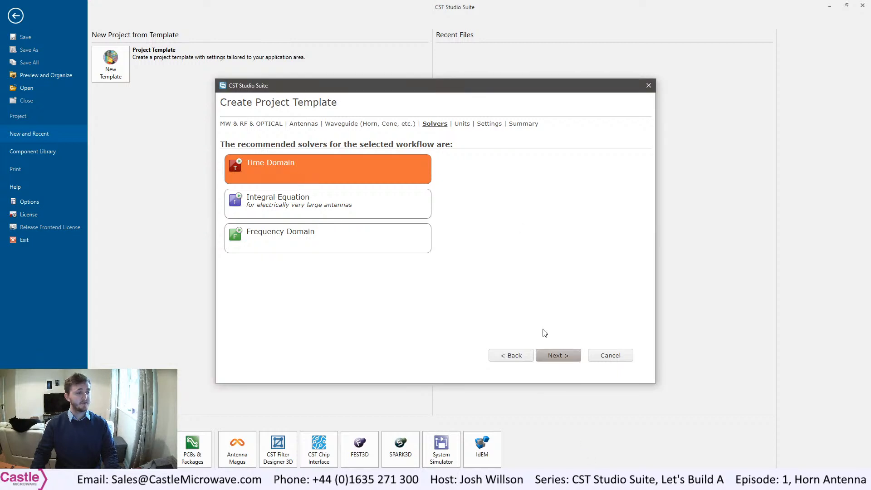
pyautogui.click(558, 362)
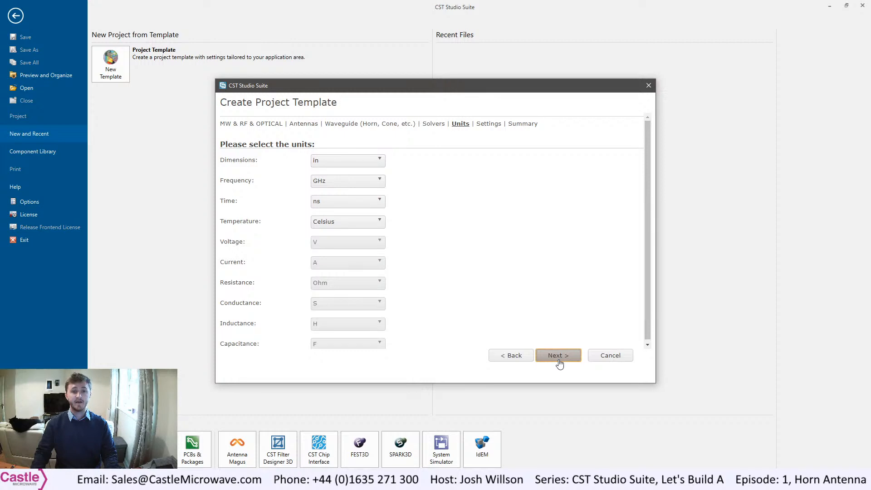
# Set the template units to inches for dimensions, GHz for frequency and ns for time, and accept them.
pyautogui.click(352, 161)
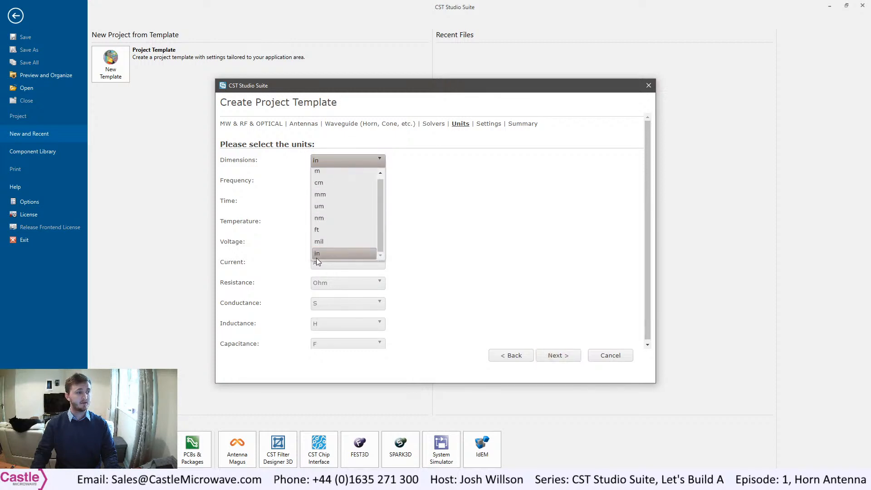
pyautogui.click(317, 254)
pyautogui.click(331, 182)
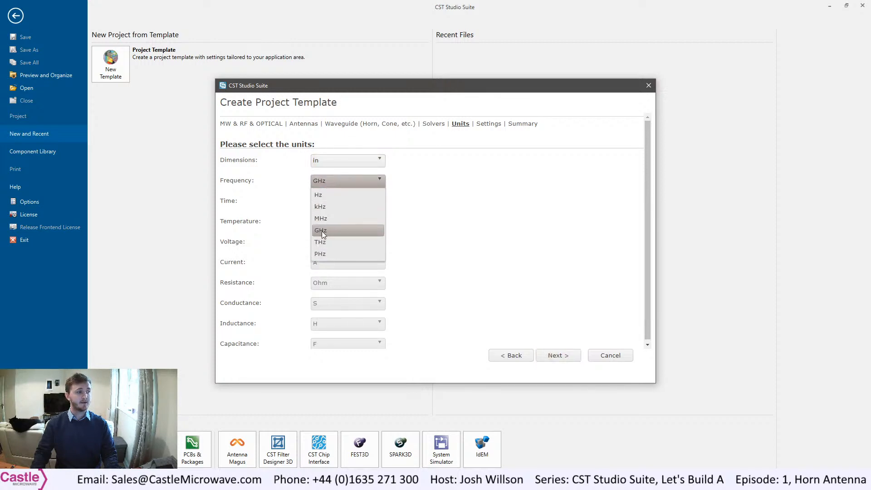
pyautogui.click(323, 230)
pyautogui.click(327, 202)
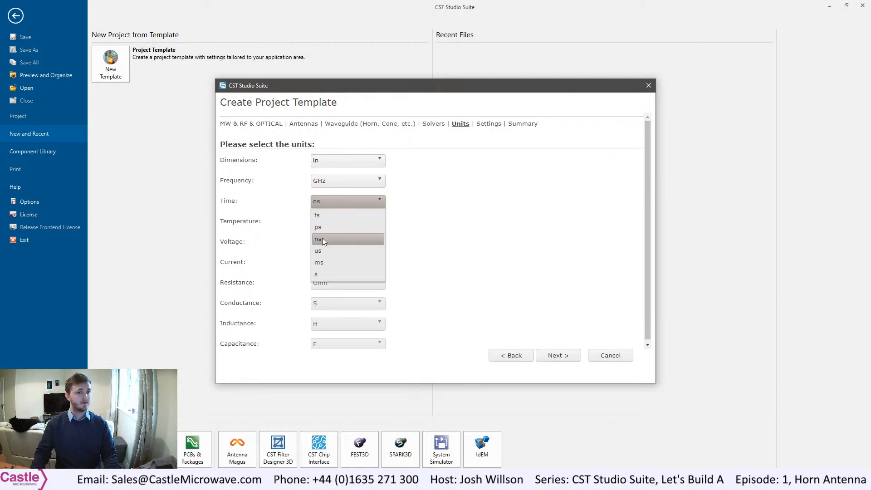
pyautogui.click(323, 240)
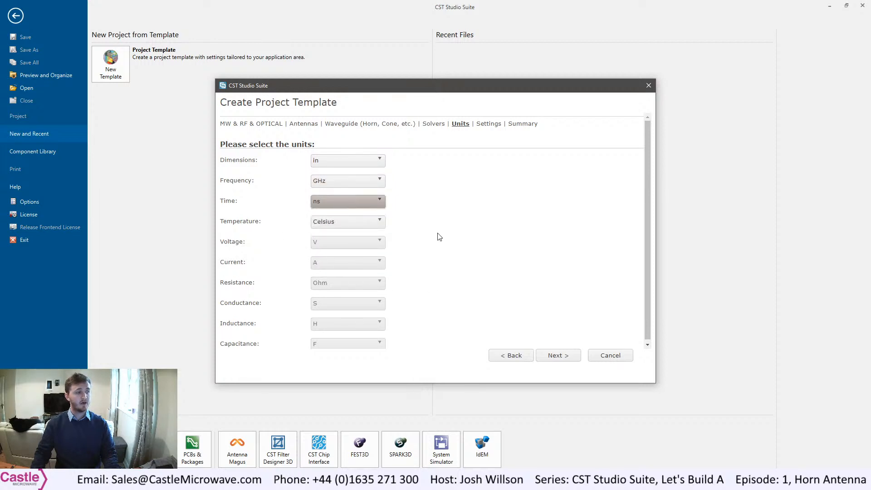
pyautogui.scroll(-1, 440, 245)
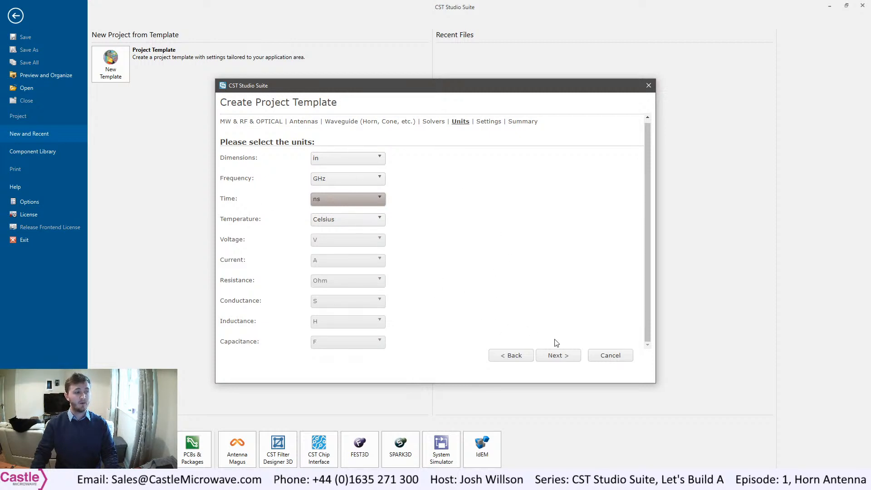
pyautogui.click(544, 358)
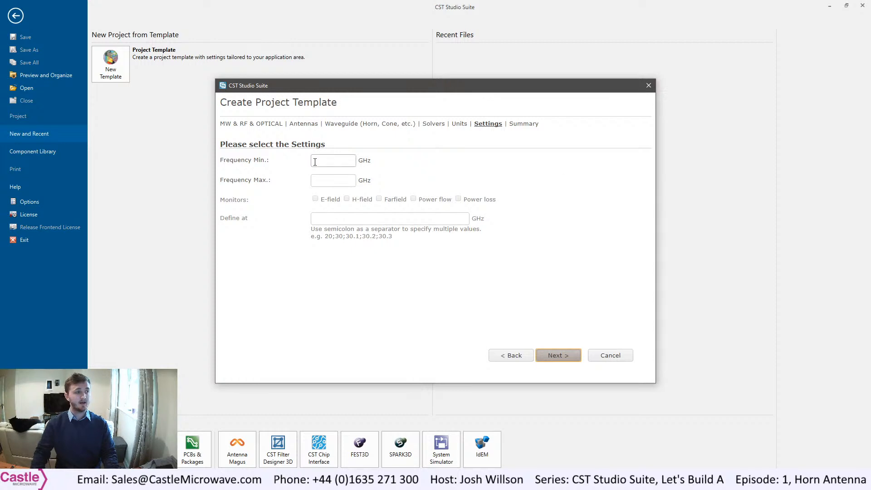
# Set the template's frequency range from 8 GHz minimum to 12 GHz maximum.
pyautogui.click(337, 163)
pyautogui.write('8')
pyautogui.click(338, 181)
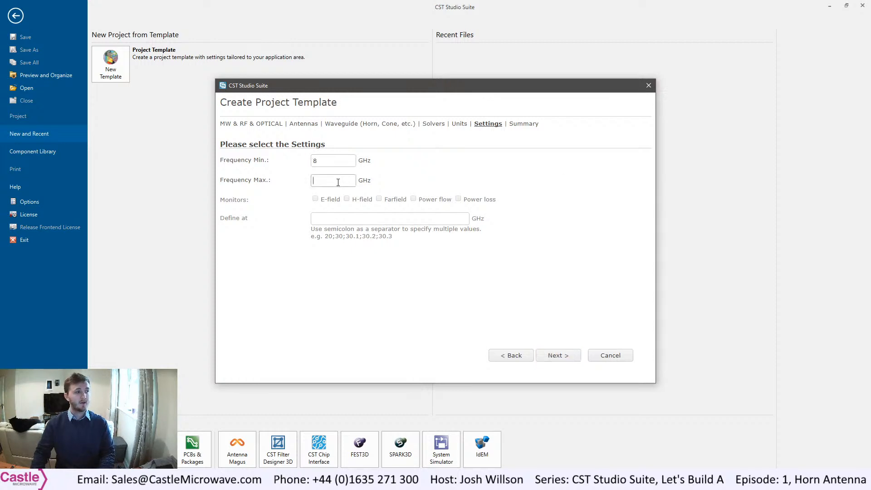
pyautogui.write('12')
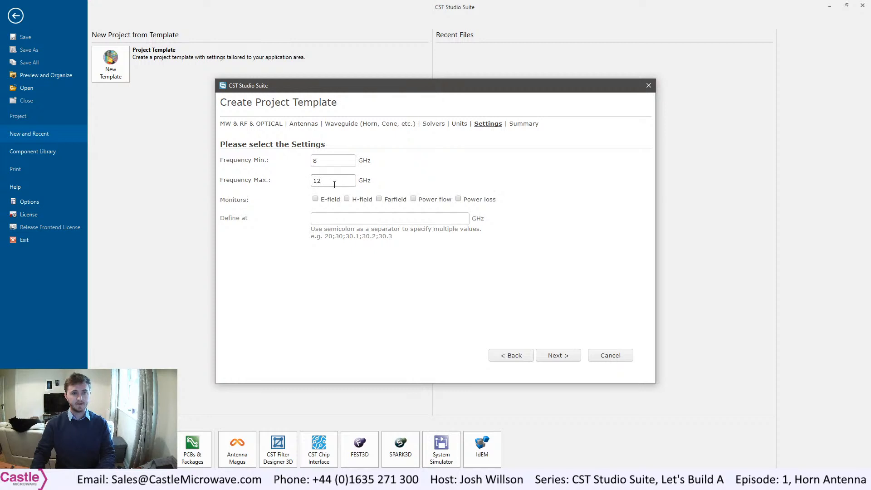
# Enable the E-field, H-field and Farfield monitors, define them at 10 GHz only, and accept the settings.
pyautogui.click(316, 199)
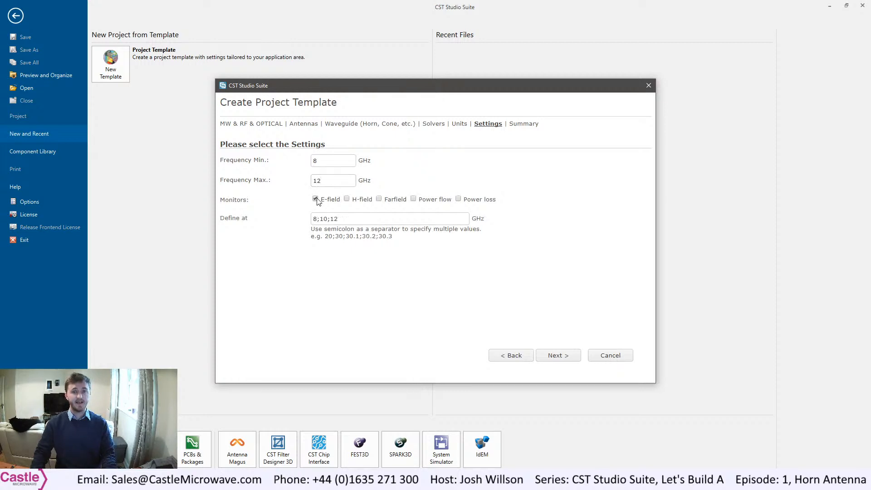
pyautogui.click(348, 200)
pyautogui.click(380, 200)
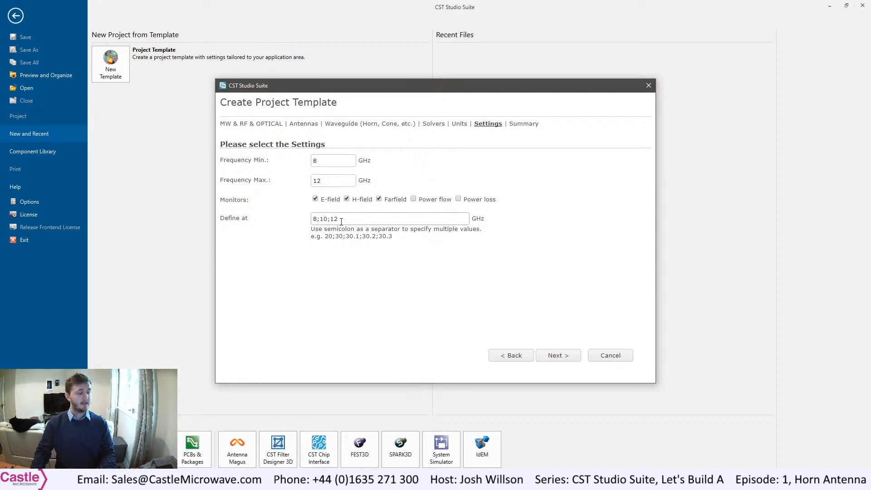
pyautogui.moveTo(341, 222); pyautogui.dragTo(266, 225)
pyautogui.click(361, 221)
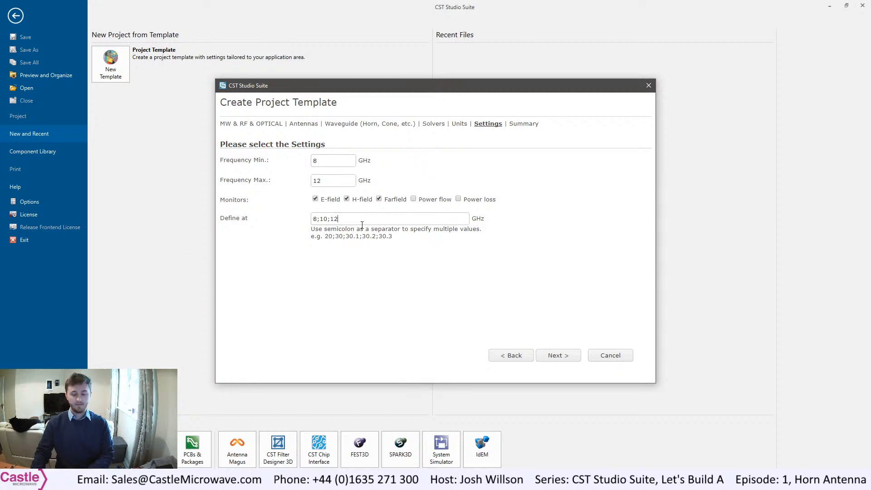
pyautogui.press('BackSpace')
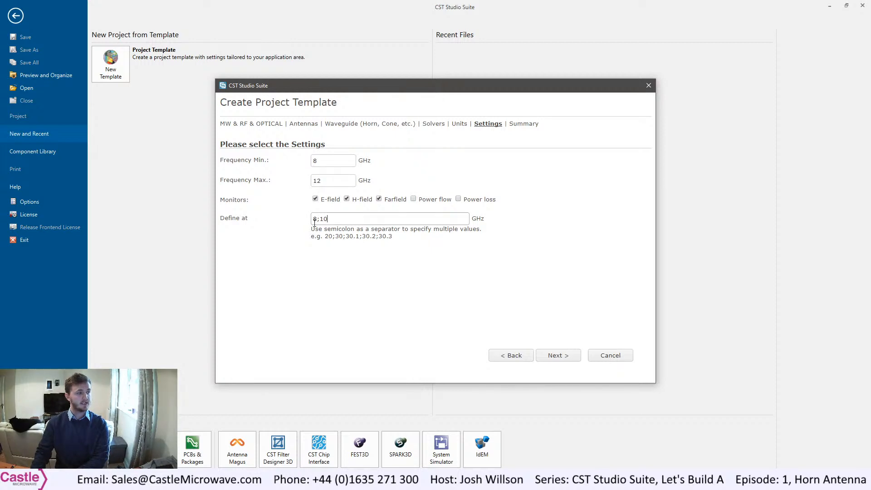
pyautogui.click(322, 219)
pyautogui.press('BackSpace')
pyautogui.press('BackSpace')
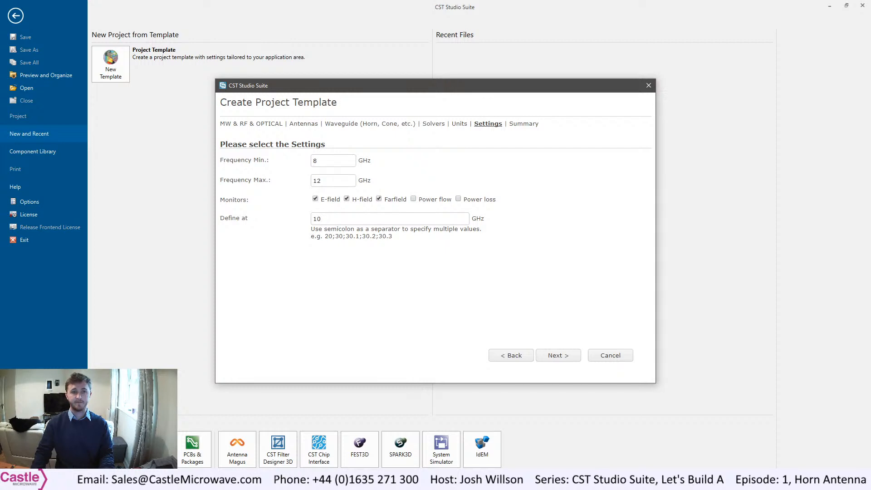
pyautogui.click(563, 355)
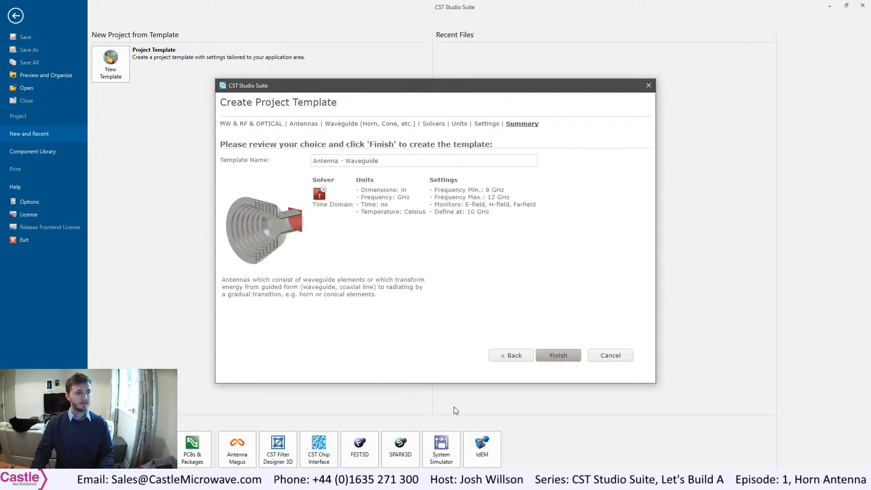
# Name the template "X Band Horn" and finish creating it.
pyautogui.tripleClick(411, 161)
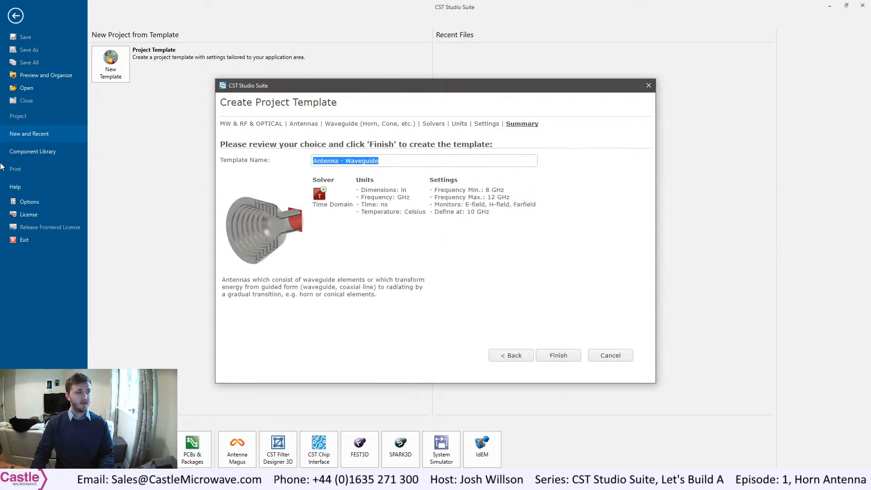
pyautogui.moveTo(357, 192); pyautogui.dragTo(475, 213)
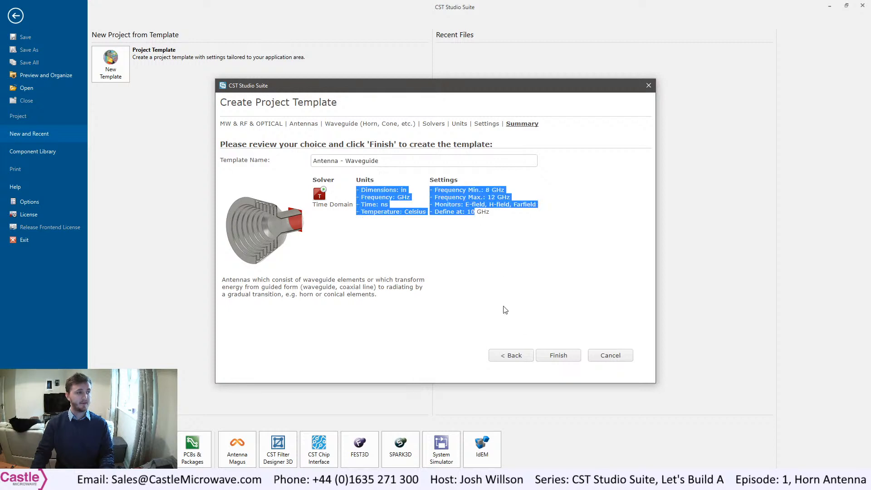
pyautogui.tripleClick(373, 162)
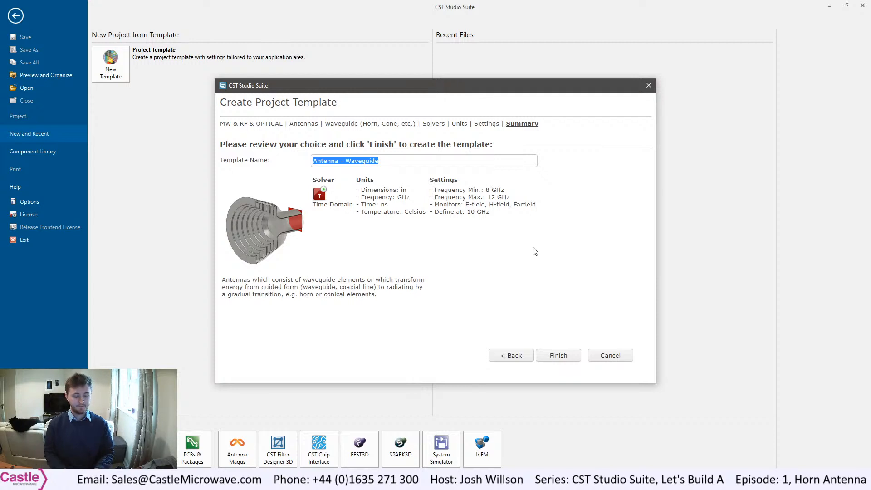
pyautogui.write('X Band')
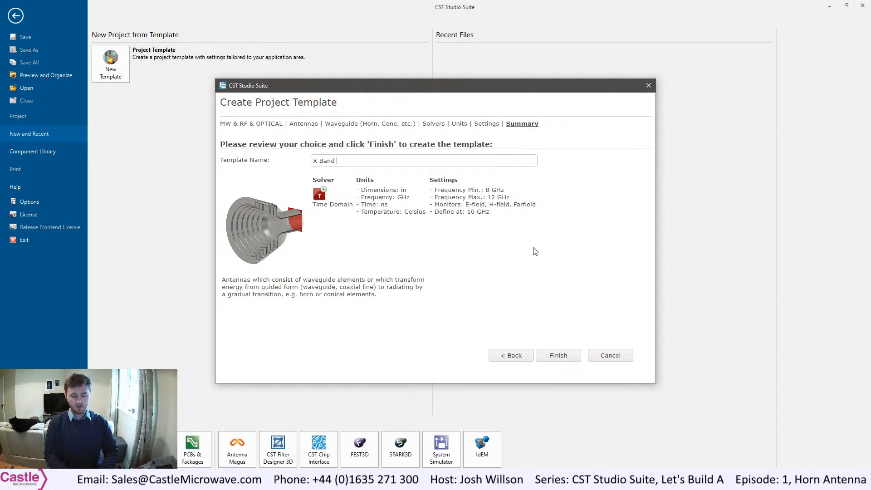
pyautogui.write(' Horn')
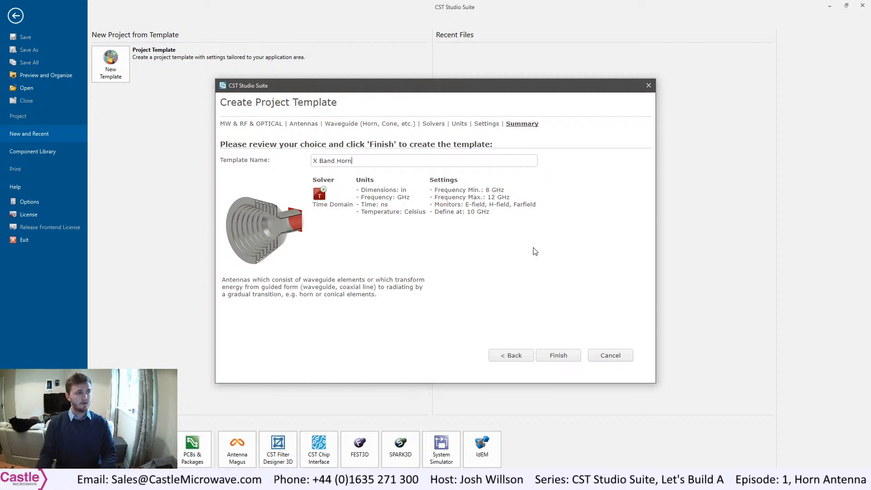
pyautogui.click(565, 357)
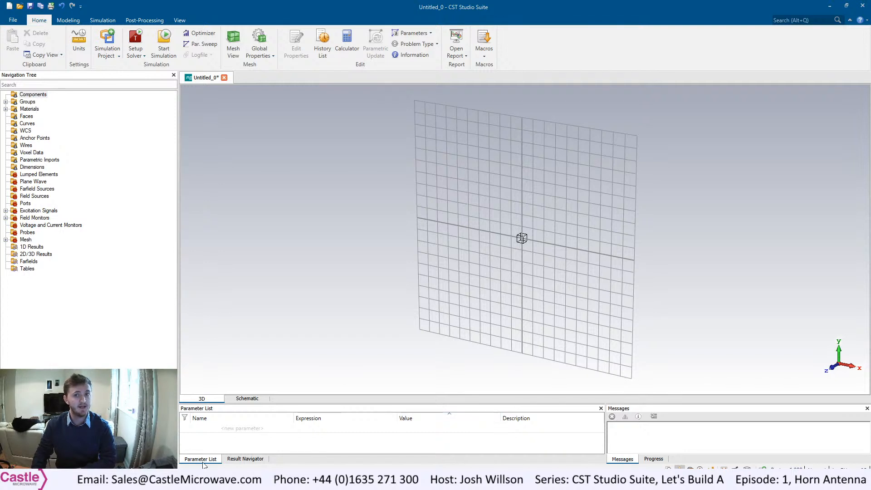
# Try docking the Parameter List with the Navigation Tree, and return it to its place beside the Result Navigator.
pyautogui.moveTo(204, 463); pyautogui.dragTo(311, 464)
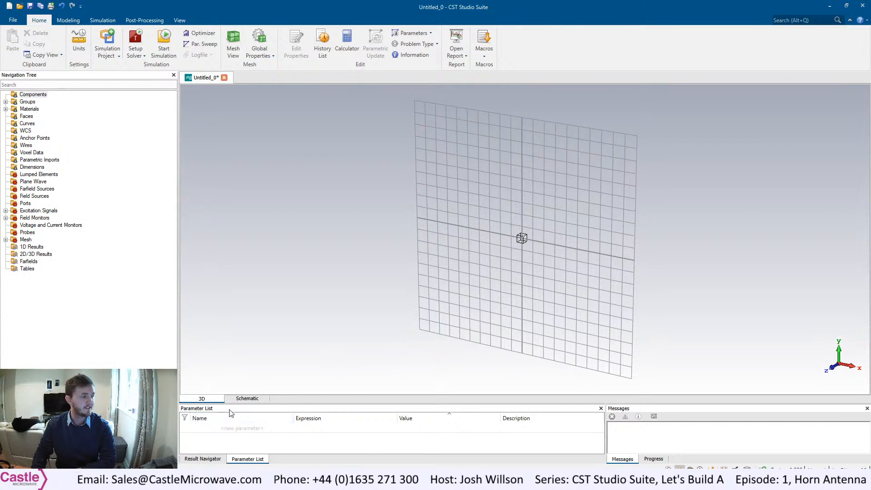
pyautogui.moveTo(231, 413); pyautogui.dragTo(108, 302)
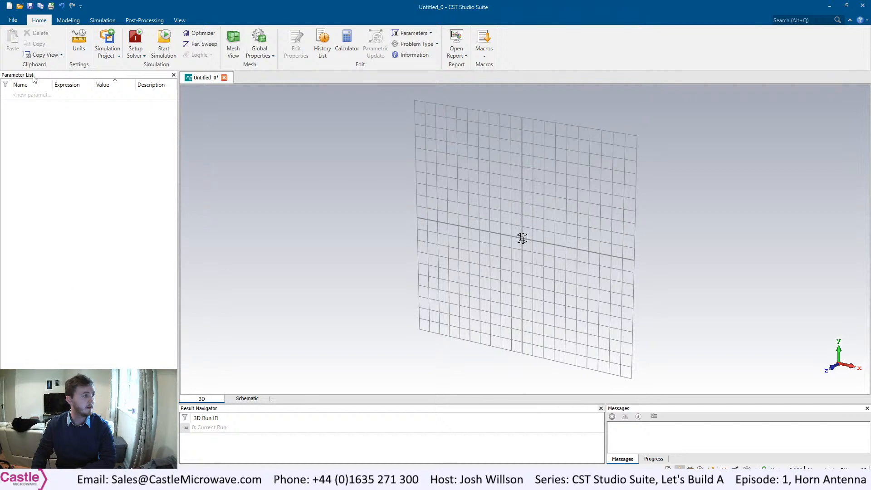
pyautogui.moveTo(36, 75); pyautogui.dragTo(276, 461)
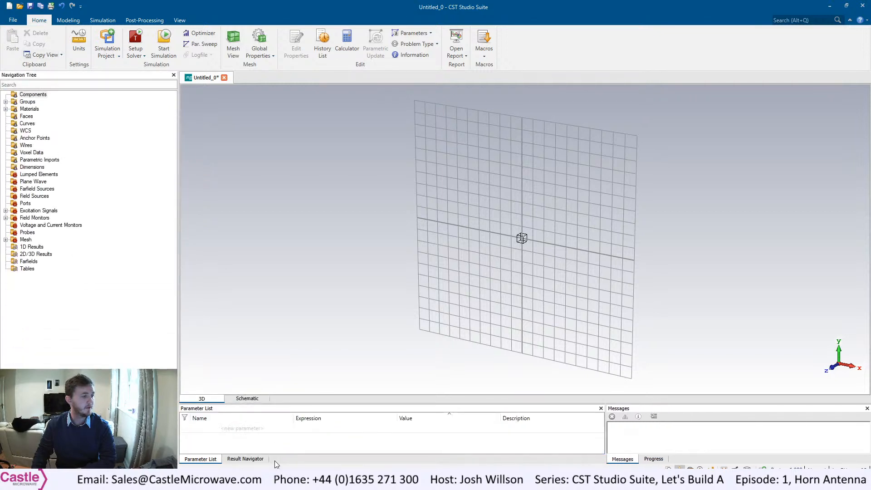
# Close the Parameter List, and restore it in front of the Result Navigator.
pyautogui.click(601, 408)
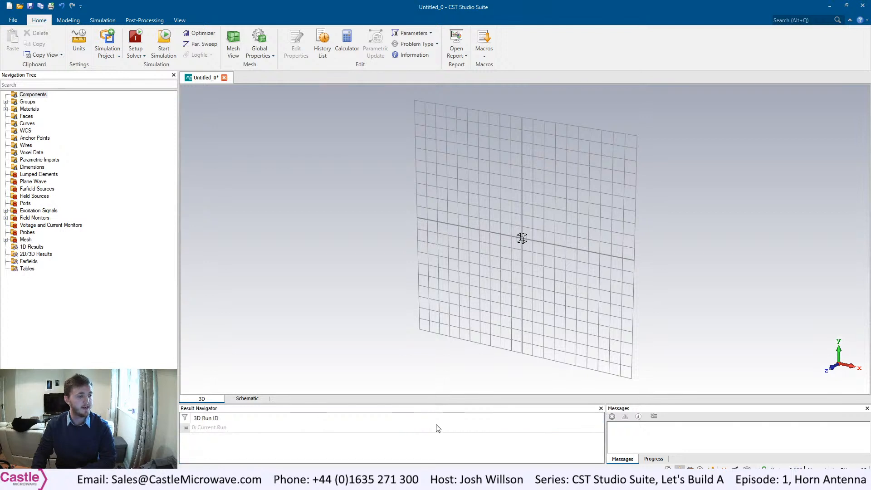
pyautogui.rightClick(288, 412)
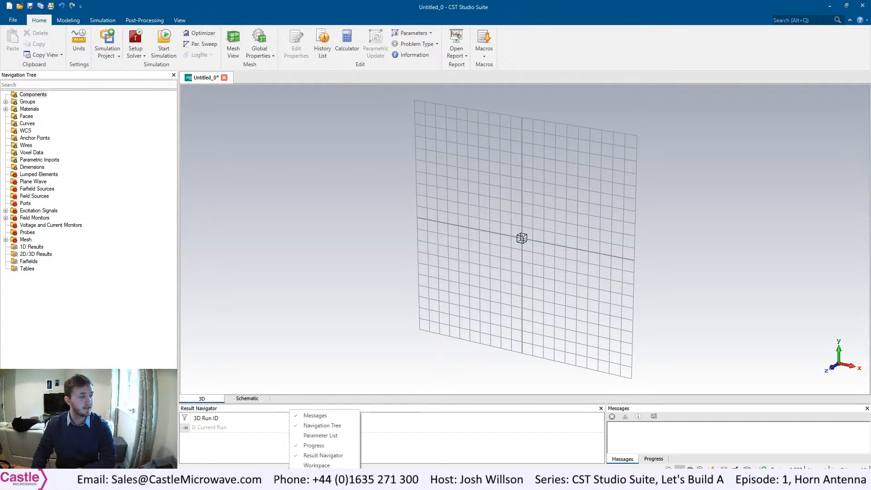
pyautogui.click(320, 436)
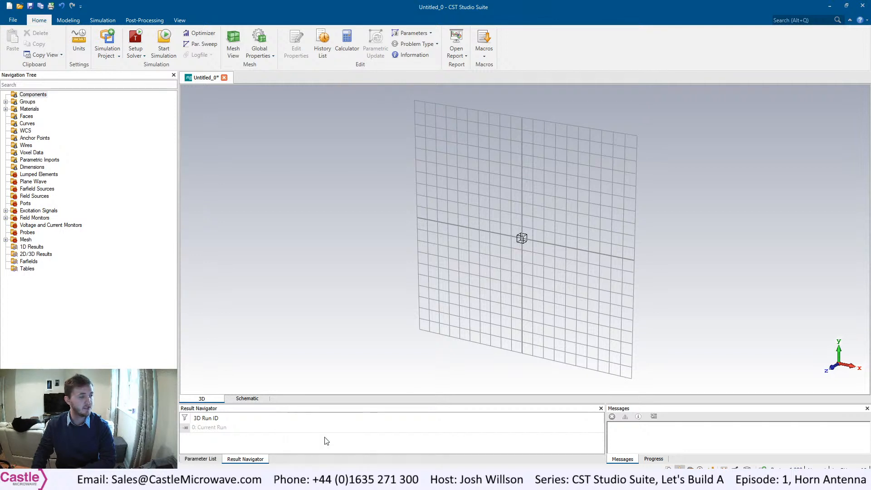
pyautogui.click(200, 459)
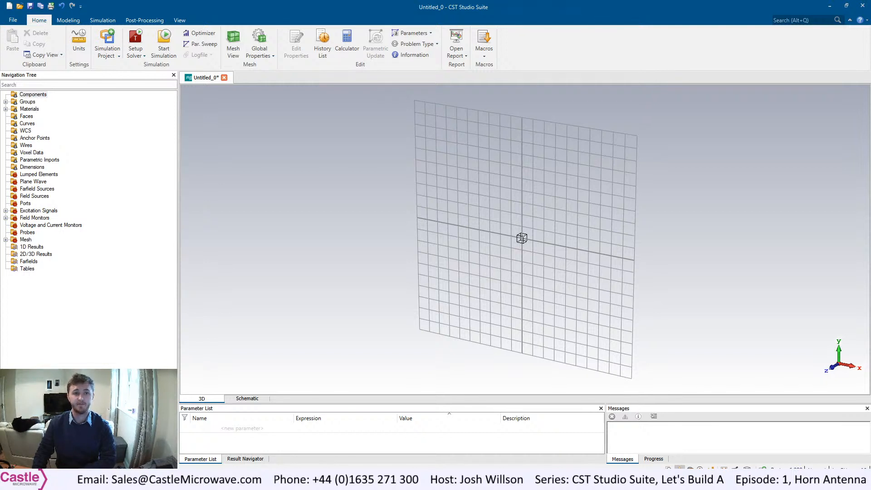
# Try the Rotate, Rotate in Plane and Pan view tools on the working plane, and orbit around it.
pyautogui.click(179, 20)
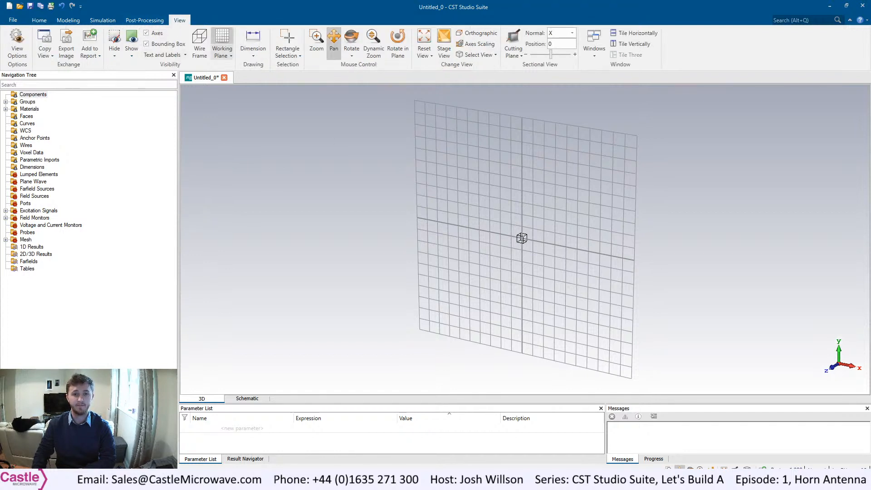
pyautogui.click(335, 39)
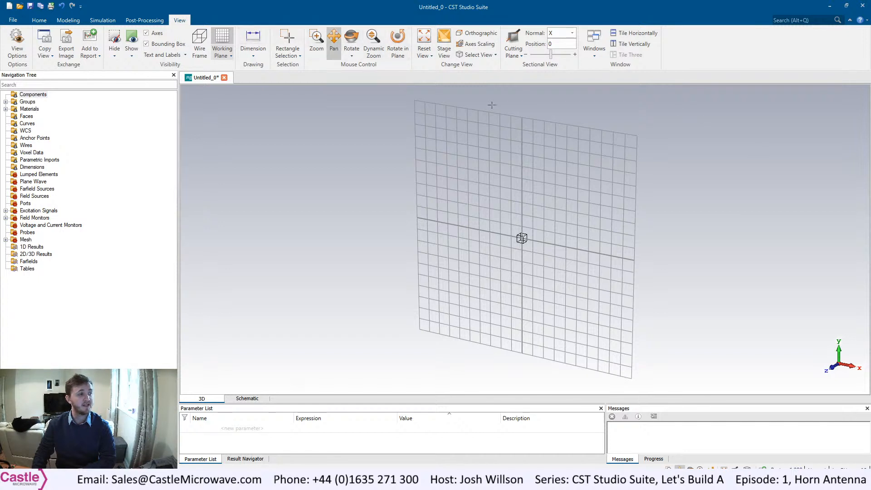
pyautogui.click(352, 39)
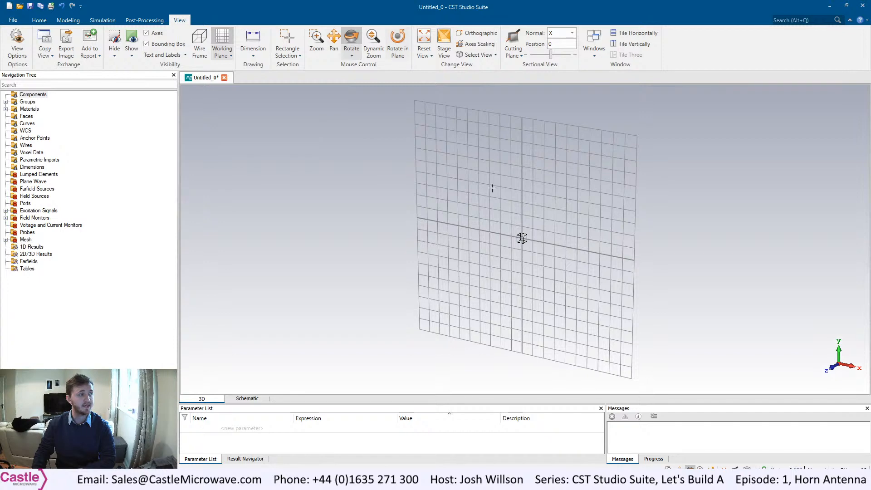
pyautogui.moveTo(547, 229); pyautogui.dragTo(497, 231)
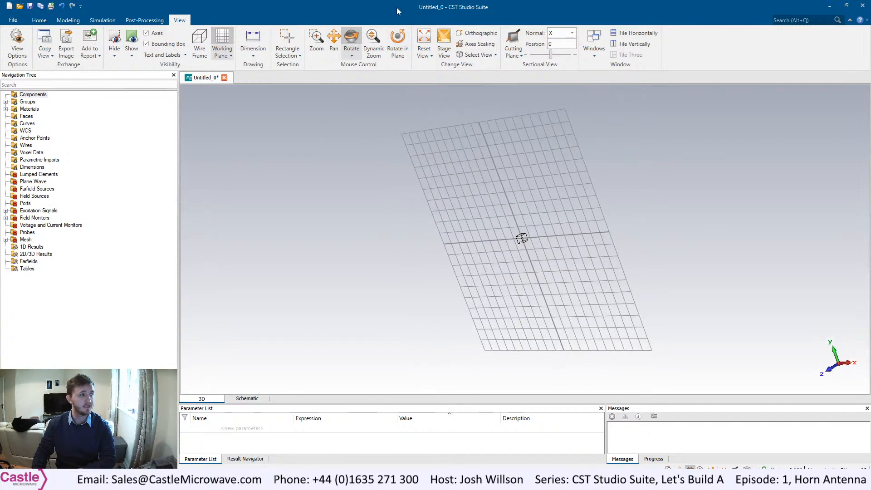
pyautogui.click(407, 42)
pyautogui.moveTo(663, 216); pyautogui.dragTo(663, 241)
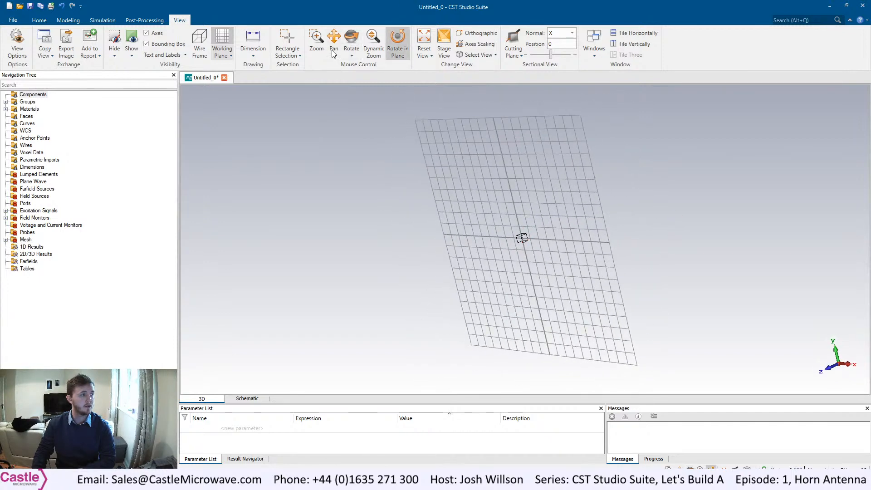
pyautogui.click(334, 45)
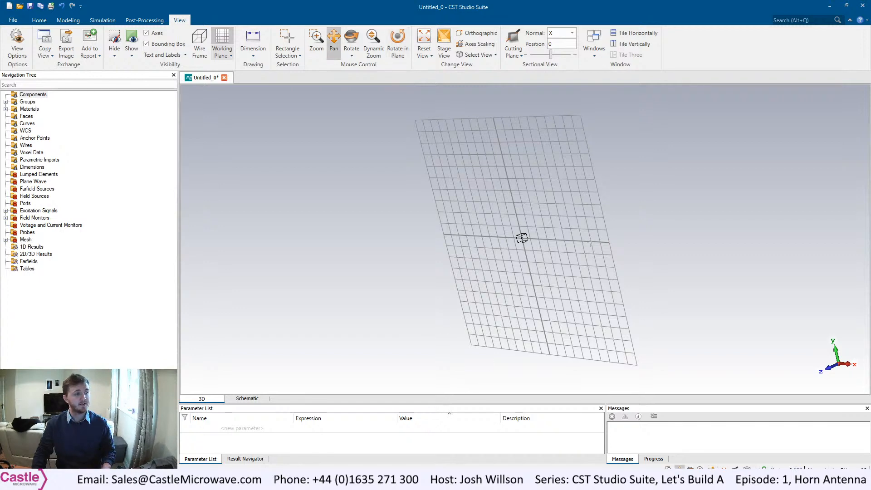
pyautogui.moveTo(591, 242)
pyautogui.mouseDown(button='middle')
pyautogui.moveTo(685, 218)
pyautogui.moveTo(416, 270)
pyautogui.moveTo(443, 120)
pyautogui.moveTo(757, 305)
pyautogui.moveTo(459, 308)
pyautogui.moveTo(517, 294)
pyautogui.moveTo(481, 292)
pyautogui.moveTo(515, 191)
pyautogui.moveTo(467, 264)
pyautogui.mouseUp(button='middle')
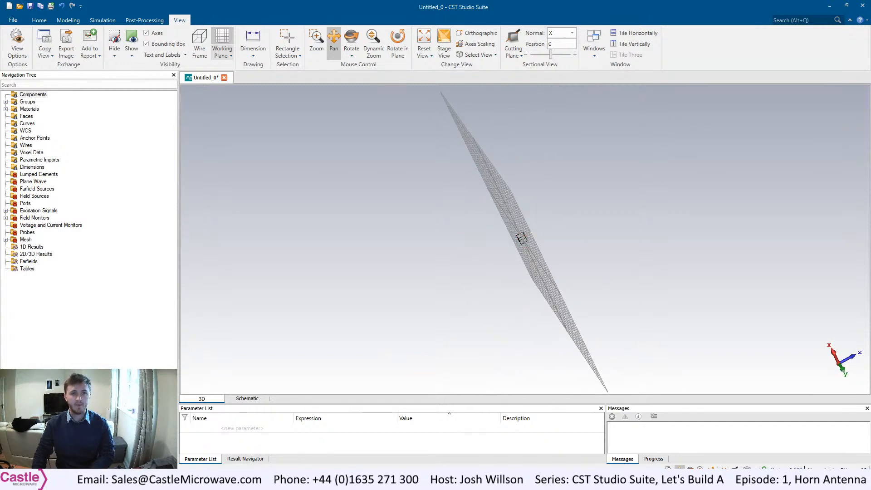
# Examine the bounding box up close from several standard view directions, and return to the perspective view.
pyautogui.scroll(5, 522, 238)
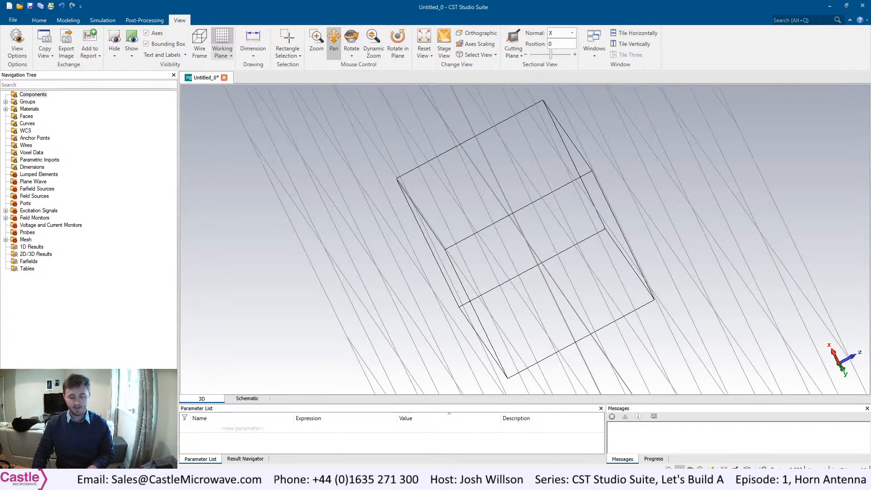
pyautogui.press('space')
pyautogui.press('4')
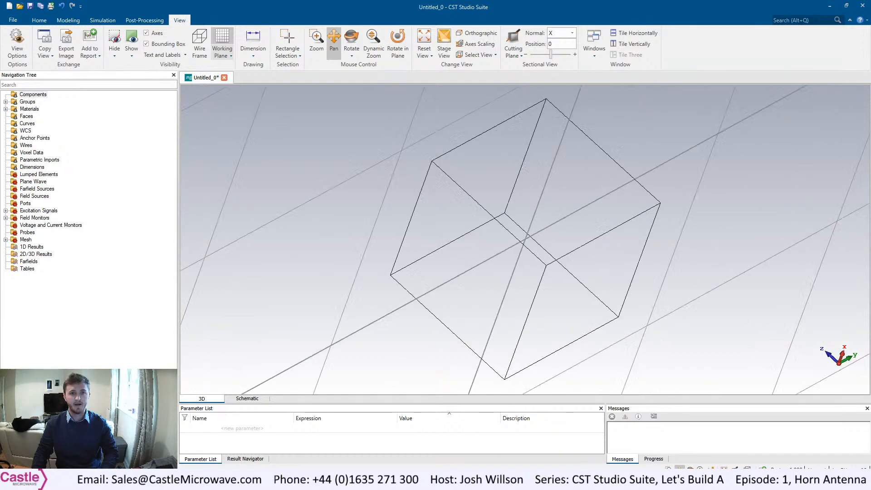
pyautogui.press('5')
pyautogui.press('6')
pyautogui.press('8')
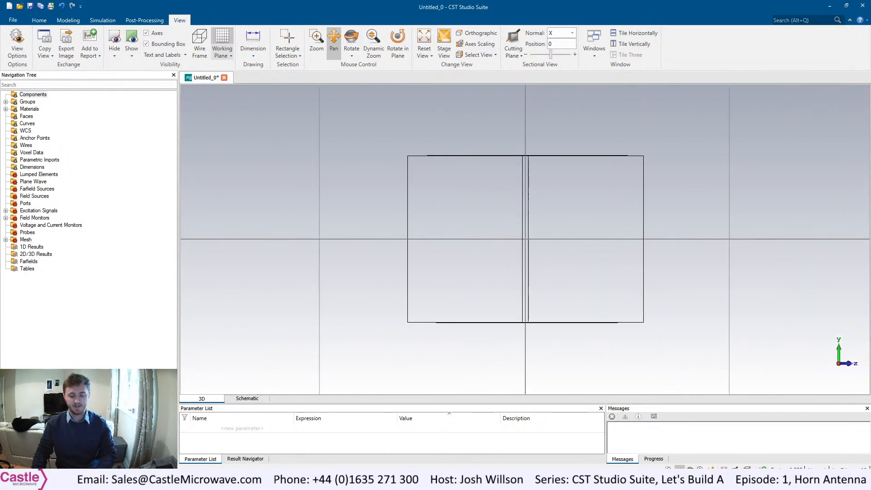
pyautogui.press('space')
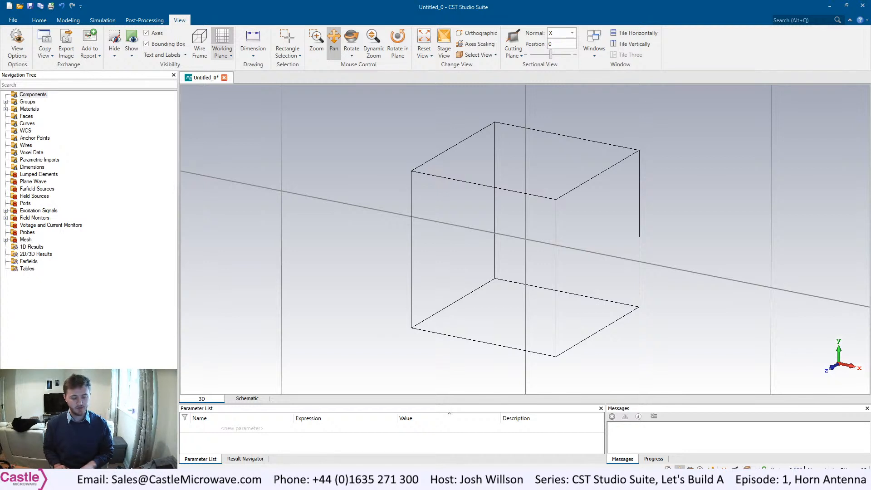
pyautogui.scroll(2, 526, 239)
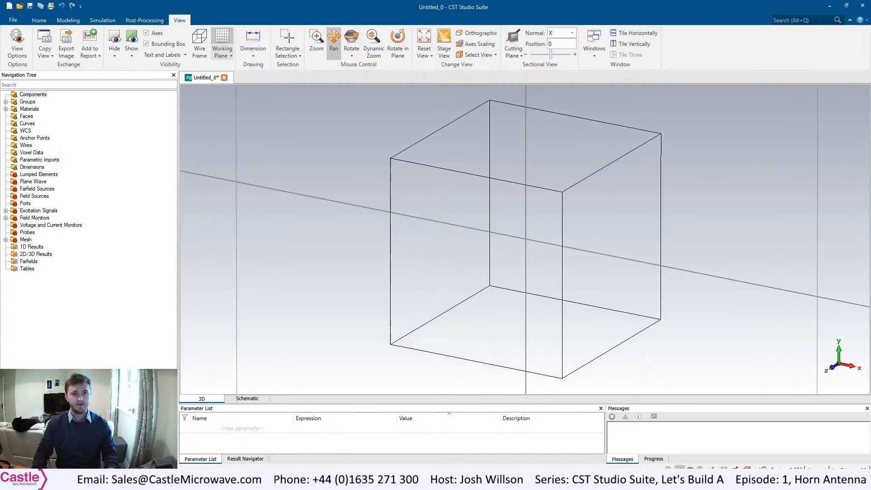
# Pick the point at coordinates X 0, Y 0, Z 0 and align the local WCS with it.
pyautogui.click(66, 21)
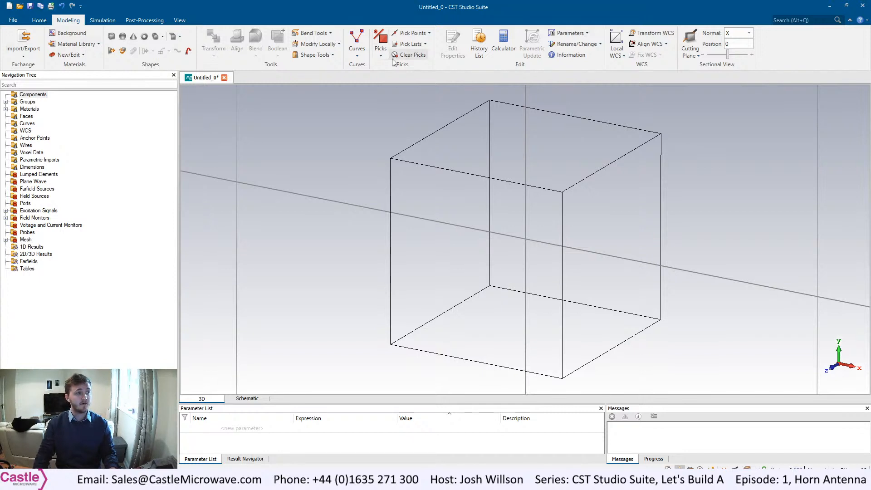
pyautogui.click(381, 50)
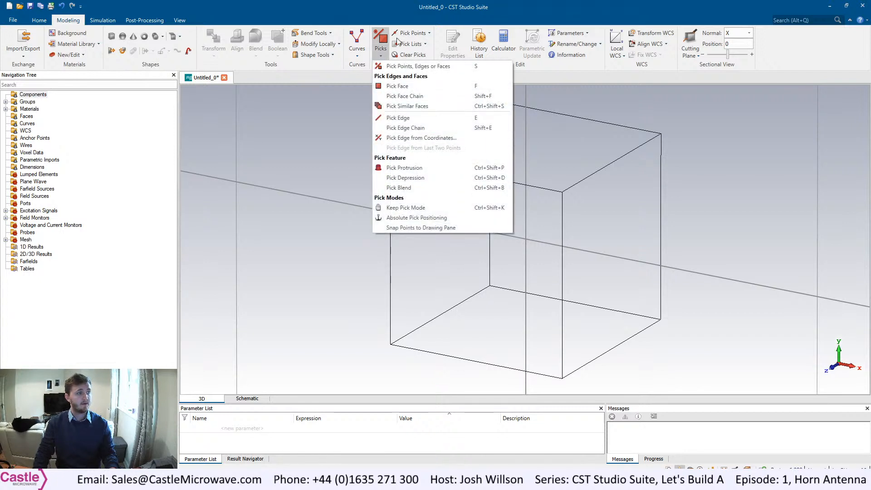
pyautogui.click(429, 34)
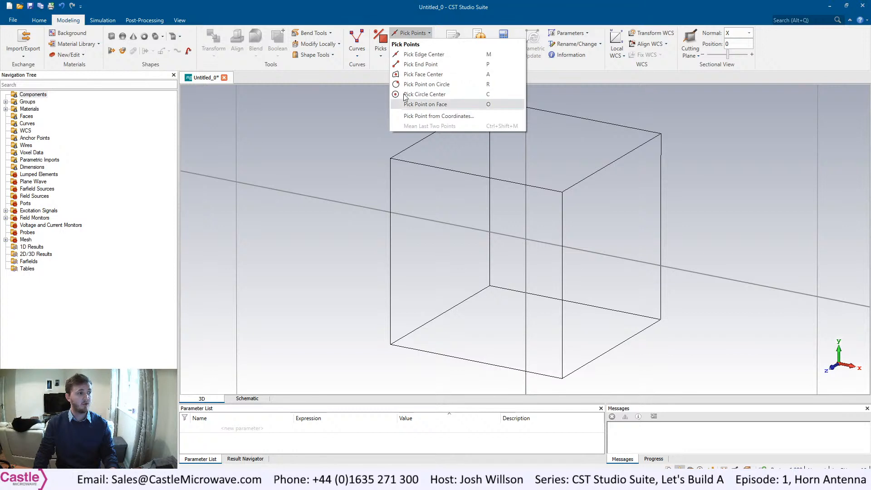
pyautogui.click(377, 56)
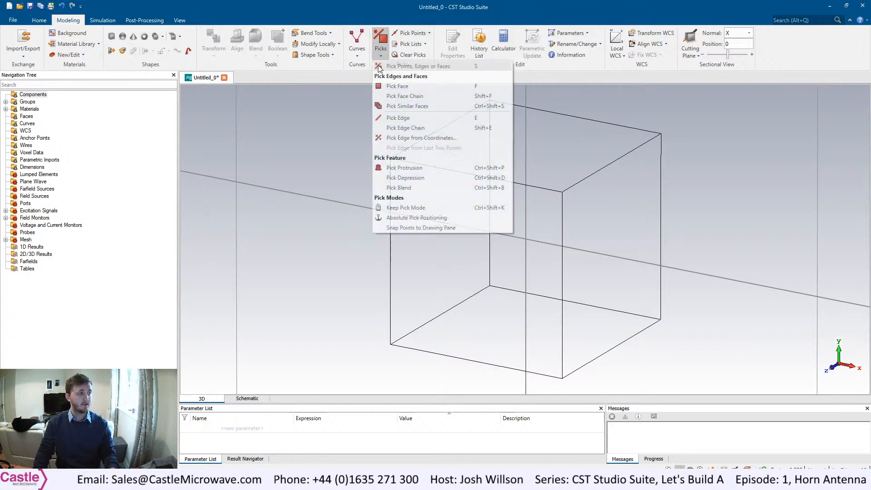
pyautogui.click(419, 44)
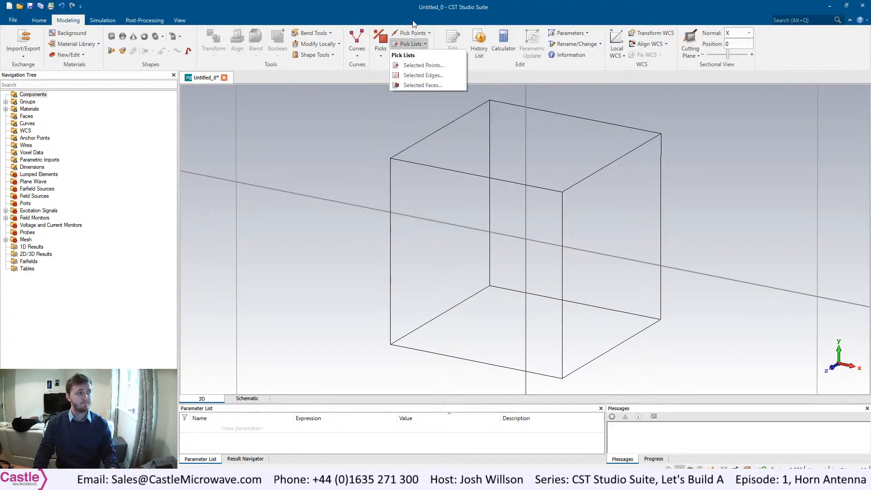
pyautogui.click(429, 33)
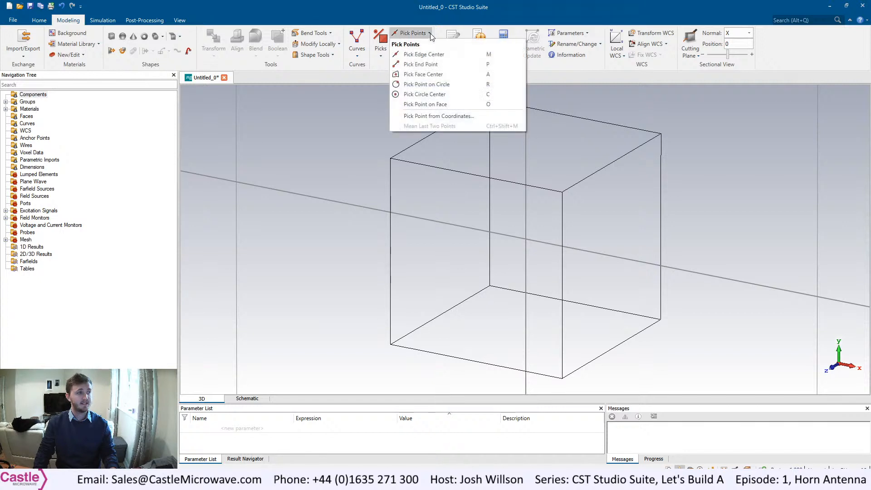
pyautogui.click(439, 116)
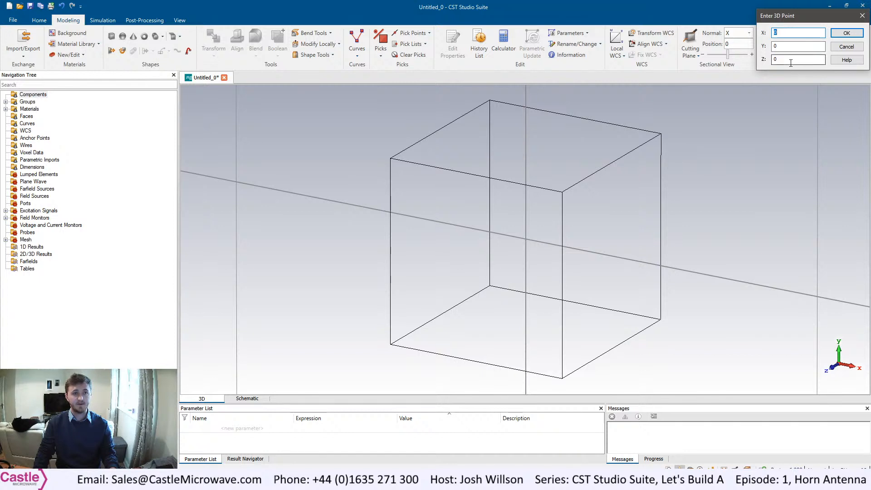
pyautogui.click(847, 33)
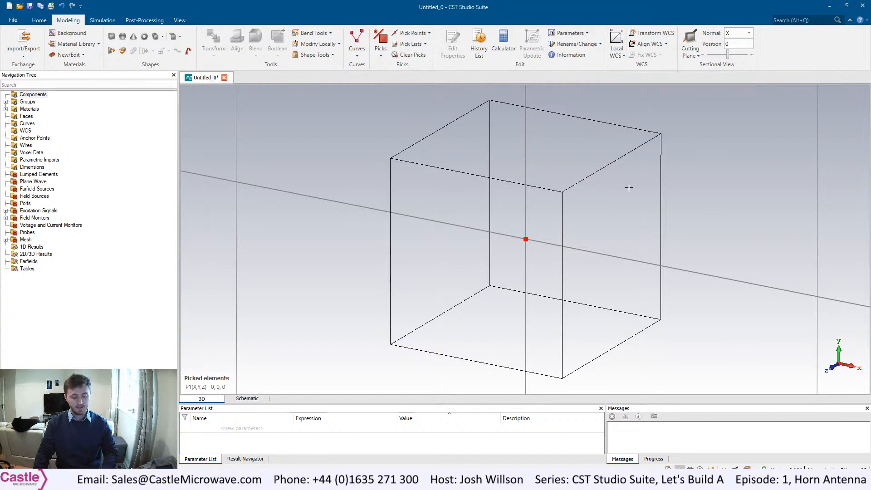
pyautogui.press('w')
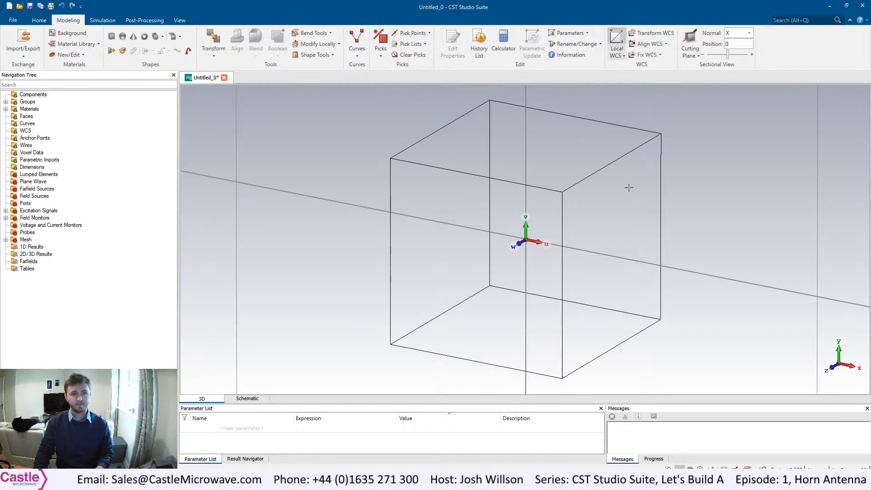
# Draw a PEC brick in component1 spanning about -0.42 to 0.64 in U, -0.12 to 0.16 in V and -0.52 to 0 in W.
pyautogui.click(112, 37)
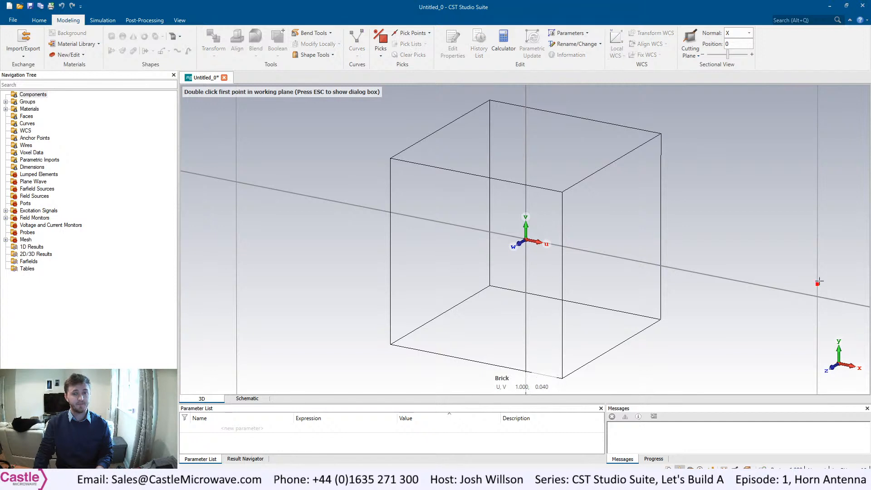
pyautogui.doubleClick(399, 163)
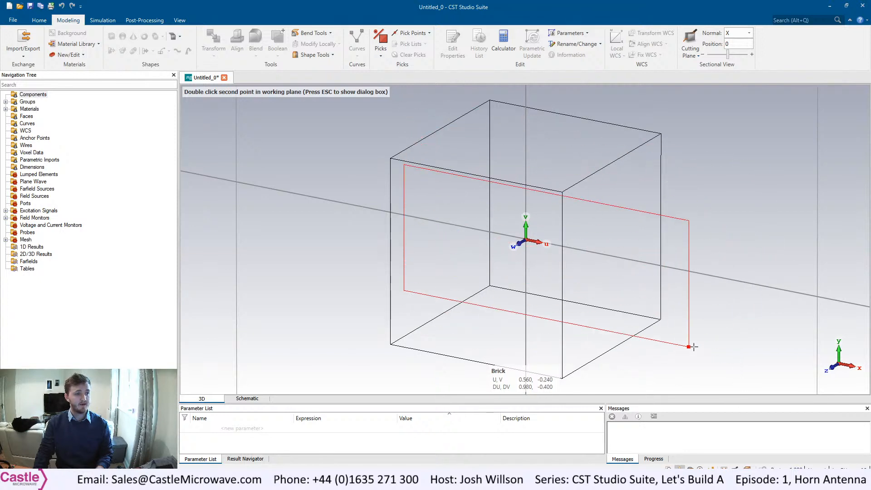
pyautogui.doubleClick(714, 313)
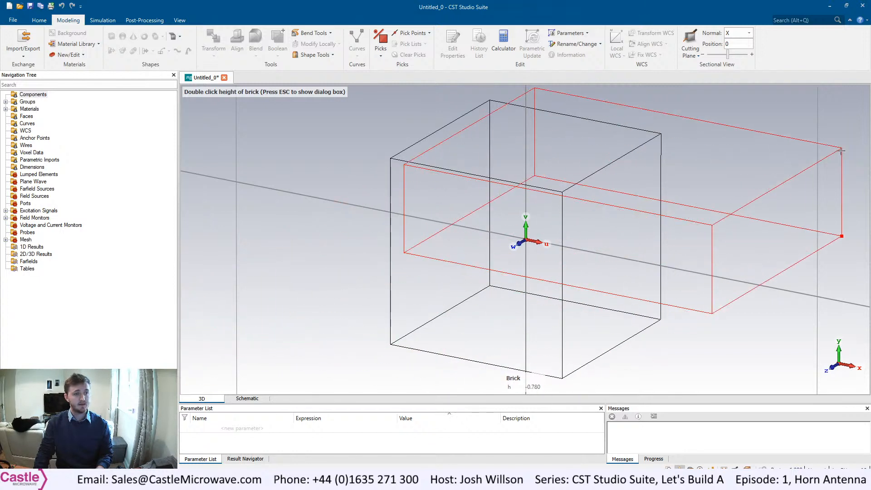
pyautogui.doubleClick(799, 170)
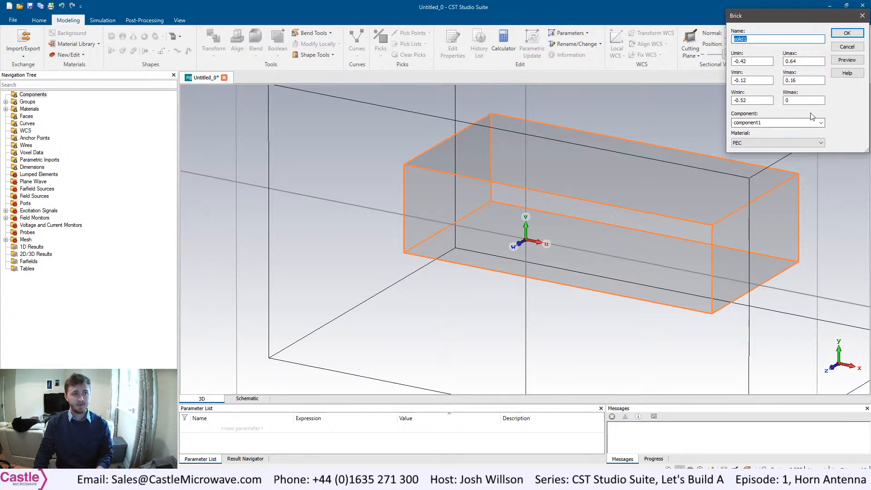
pyautogui.click(848, 33)
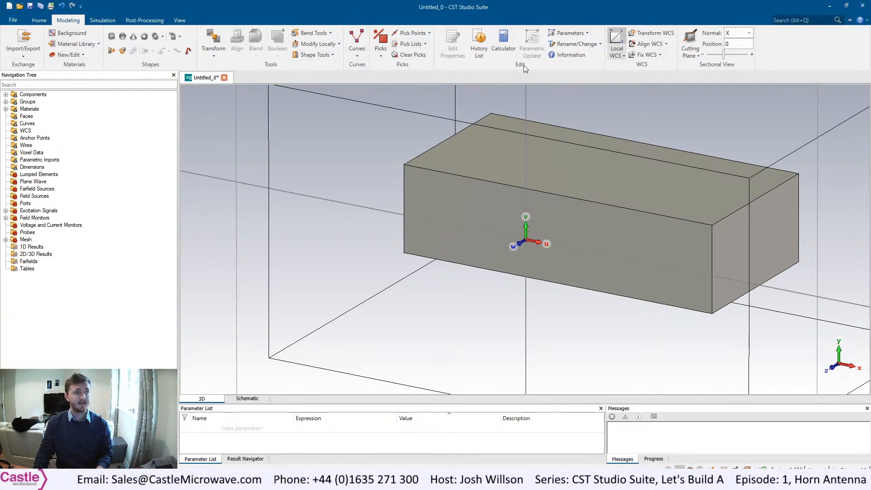
# Delete the brick definition of component1:solid1 from the History List, and update the model.
pyautogui.click(479, 38)
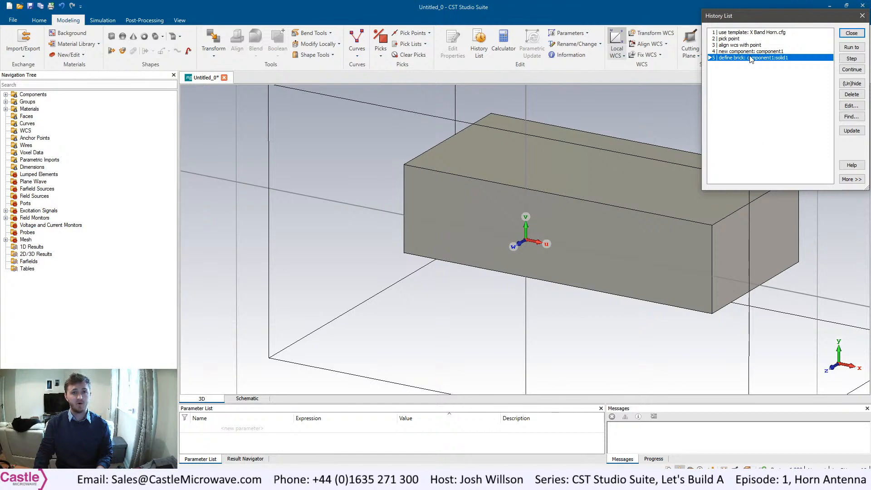
pyautogui.click(847, 99)
pyautogui.click(803, 125)
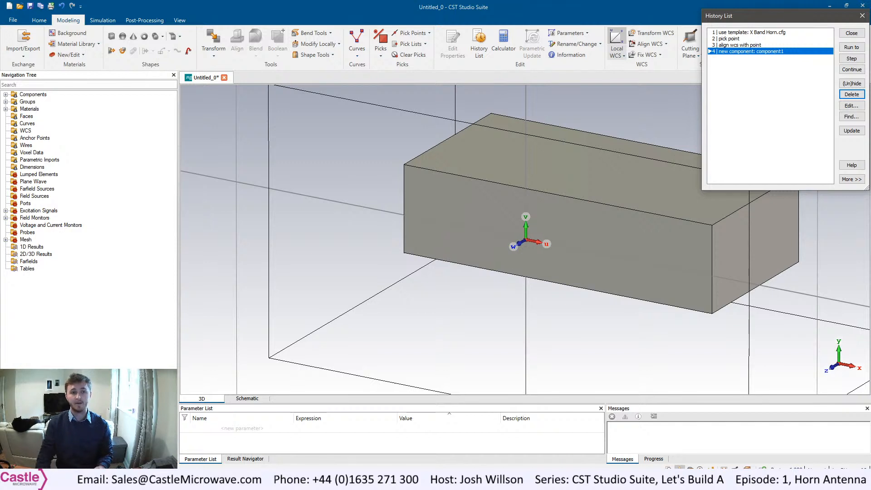
pyautogui.click(847, 135)
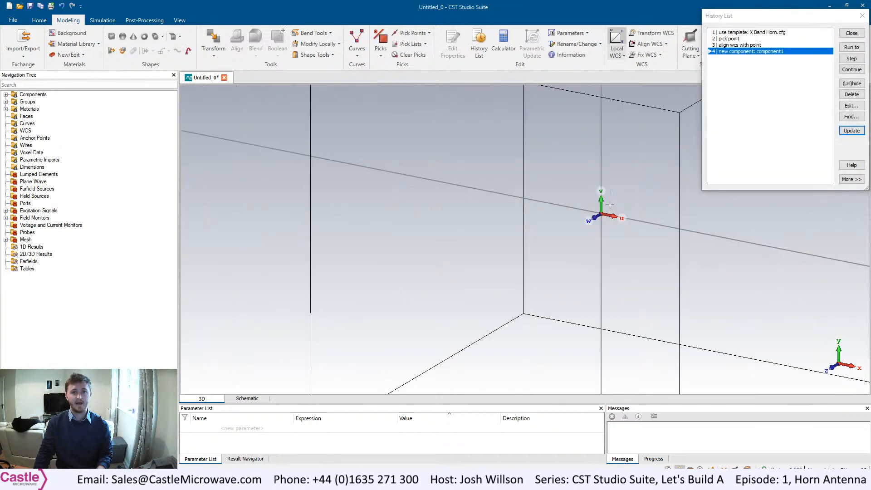
pyautogui.click(862, 15)
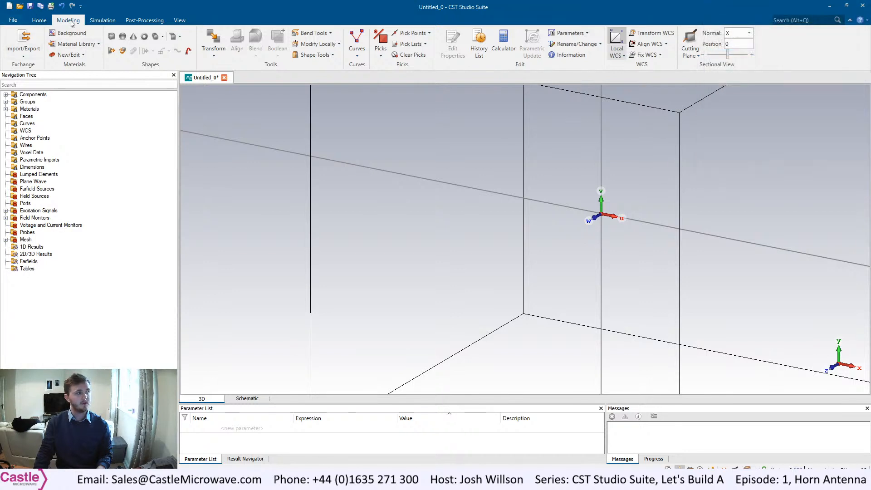
# Start a new brick and bring up its numeric definition instead of picking points in the working plane.
pyautogui.click(112, 37)
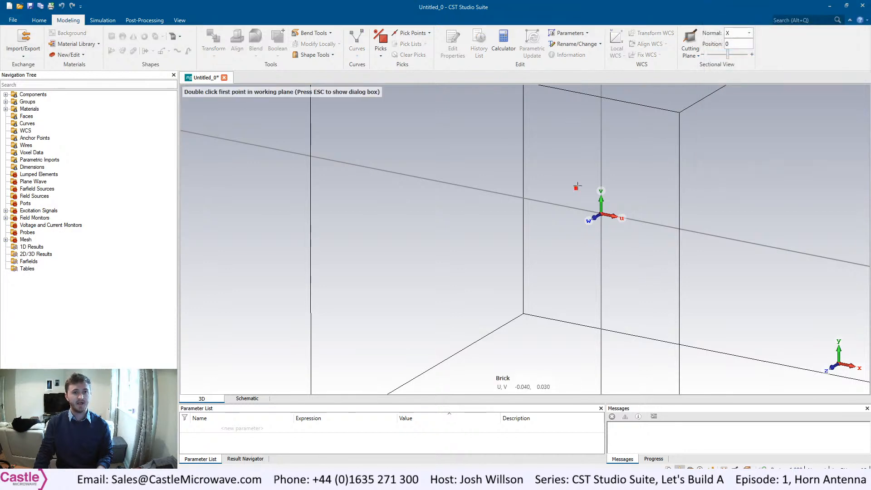
pyautogui.press('Escape')
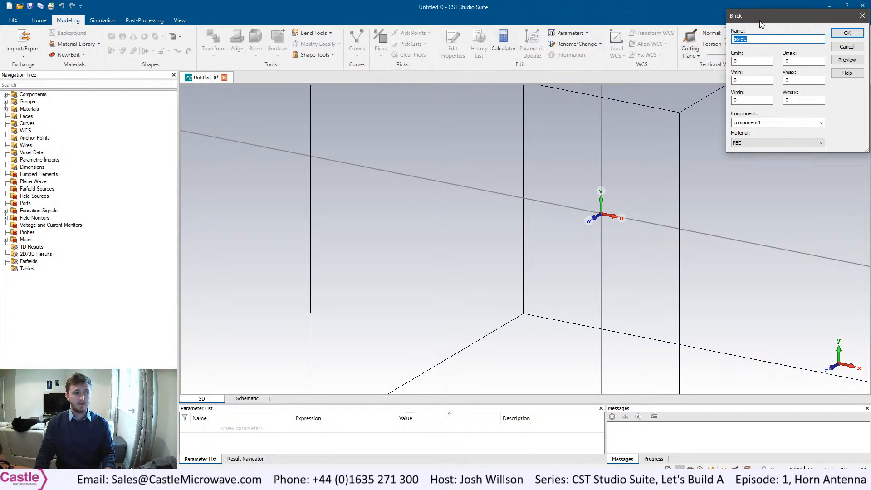
pyautogui.moveTo(762, 24); pyautogui.dragTo(680, 104)
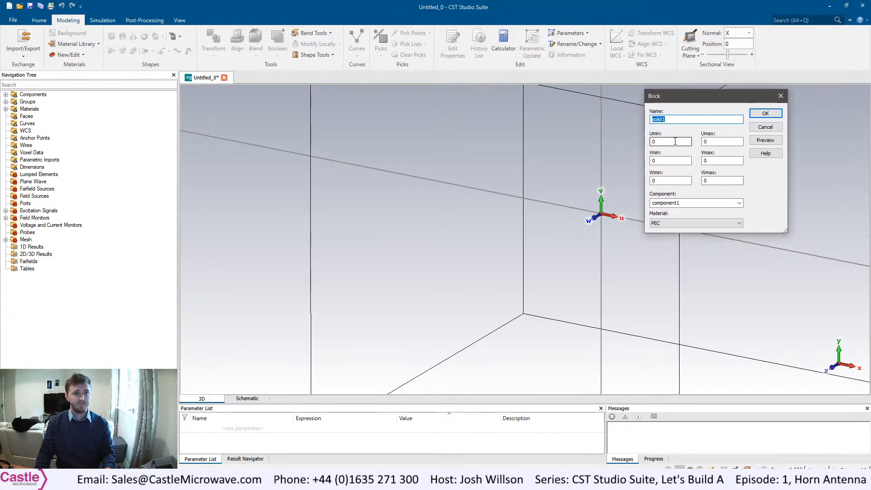
# Try XMin and XMax as the brick's U limits and Ymin as its lower V limit.
pyautogui.press('Tab')
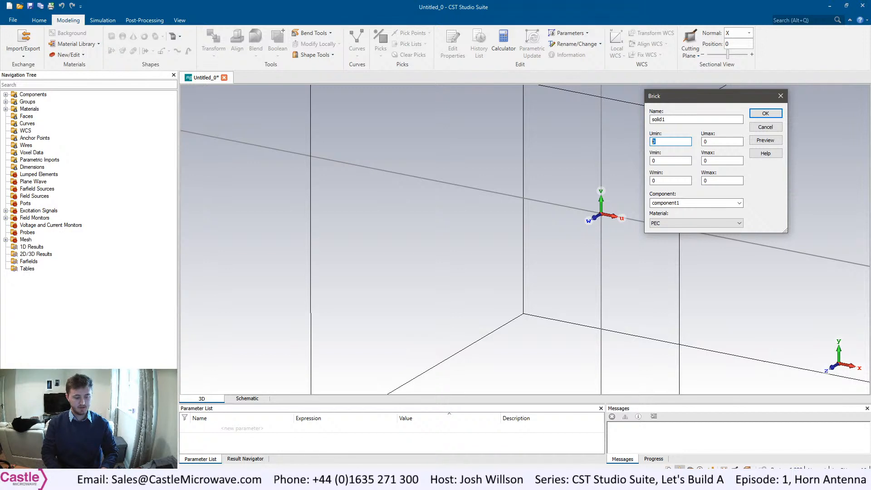
pyautogui.write('XMin')
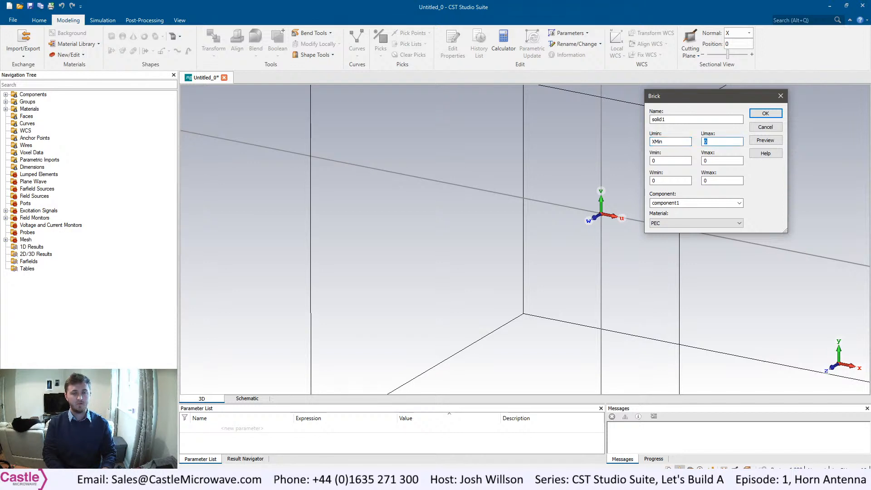
pyautogui.write('XMax')
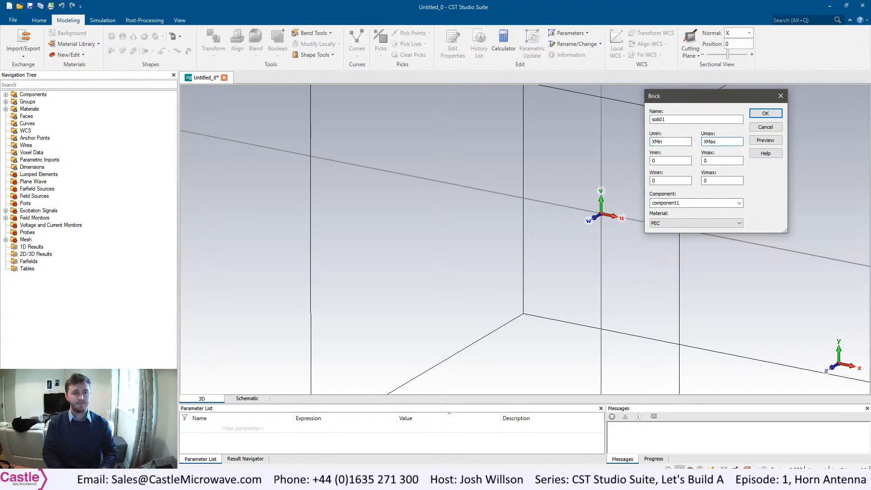
pyautogui.press('Tab')
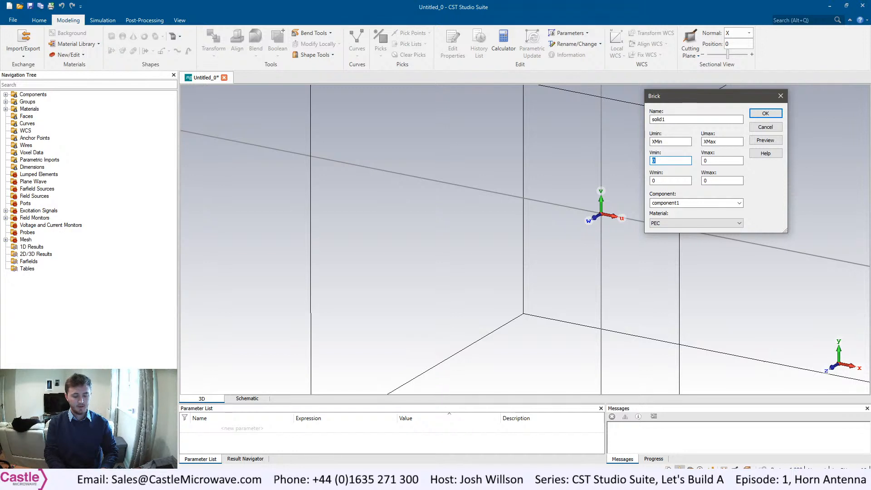
pyautogui.write('Ymin')
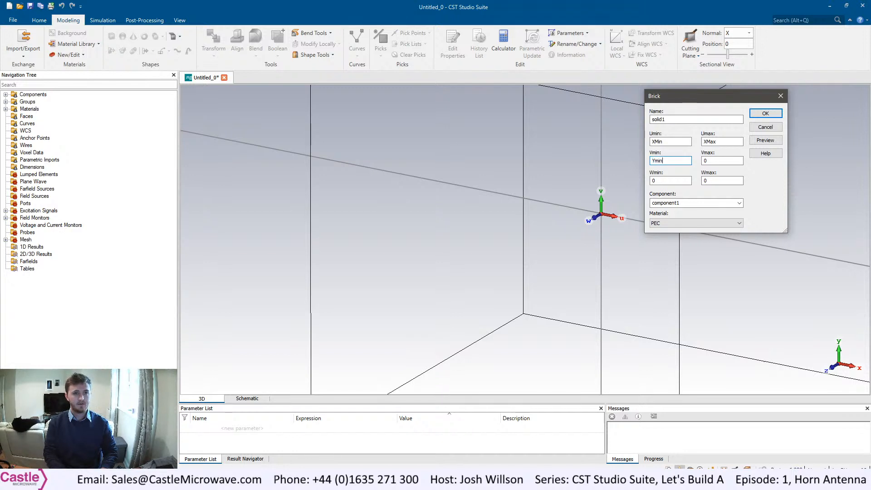
pyautogui.press('BackSpace')
pyautogui.press('BackSpace')
pyautogui.press('BackSpace')
pyautogui.press('BackSpace')
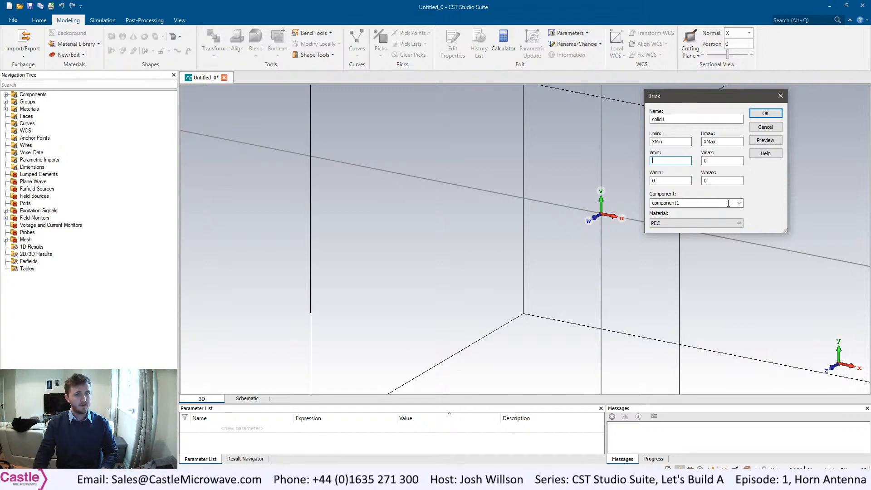
# Set the brick's limits to -0.5 and 0.5 in U, -0.25 and 0.25 in V, and 0 and 0.5 in W, and preview it.
pyautogui.moveTo(676, 142); pyautogui.dragTo(650, 142)
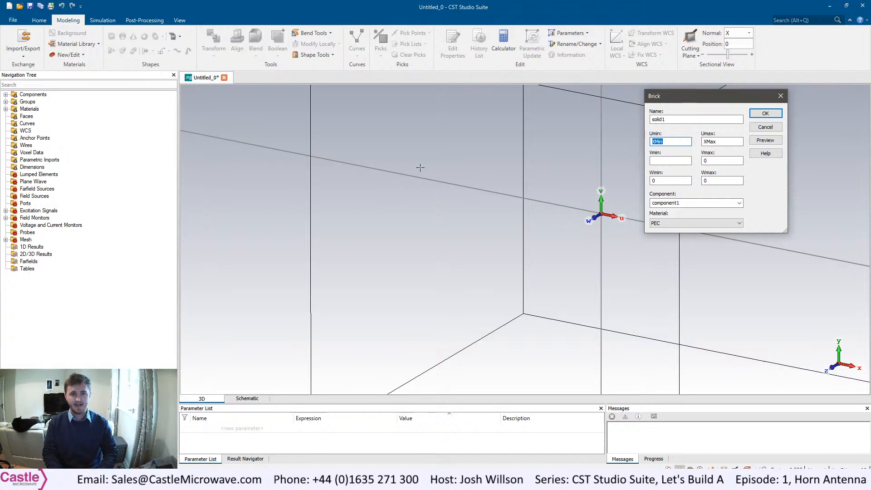
pyautogui.write('-0.5')
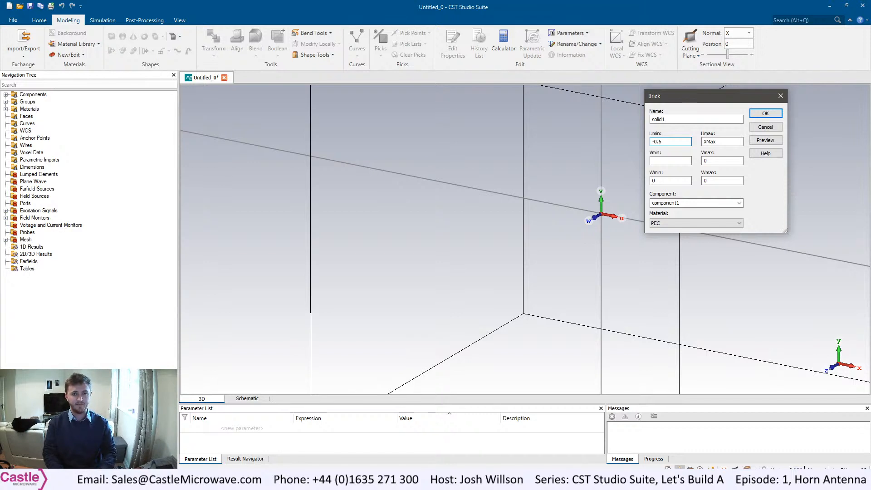
pyautogui.press('Tab')
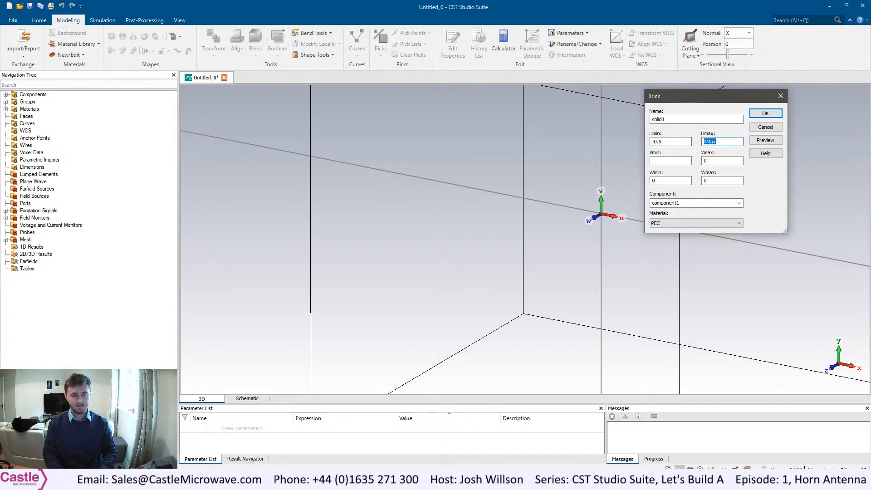
pyautogui.write('0.5')
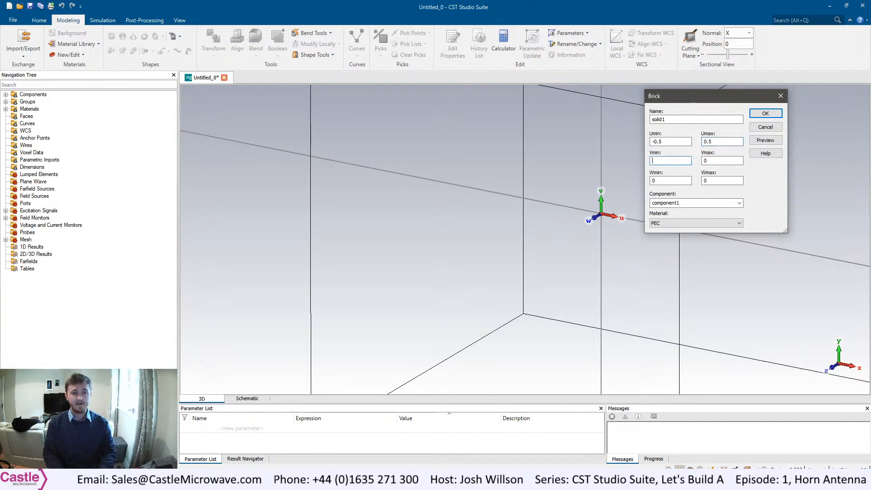
pyautogui.write('-0.25')
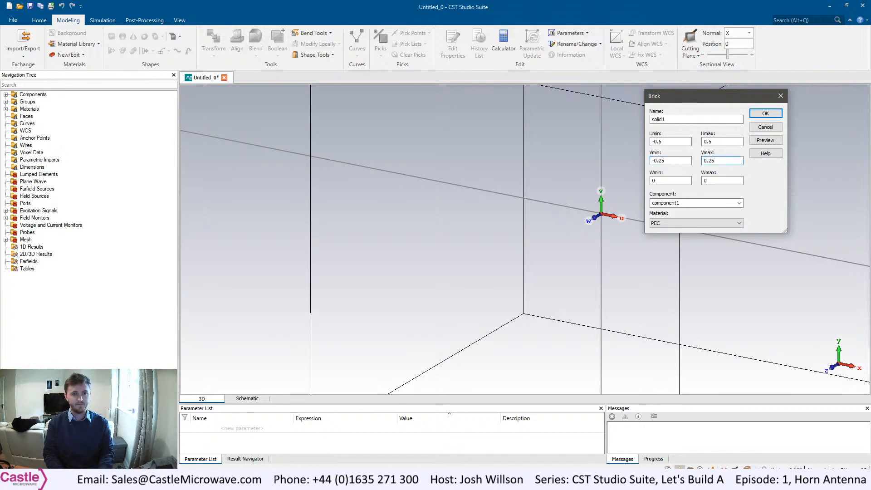
pyautogui.press('Tab')
pyautogui.press('Tab')
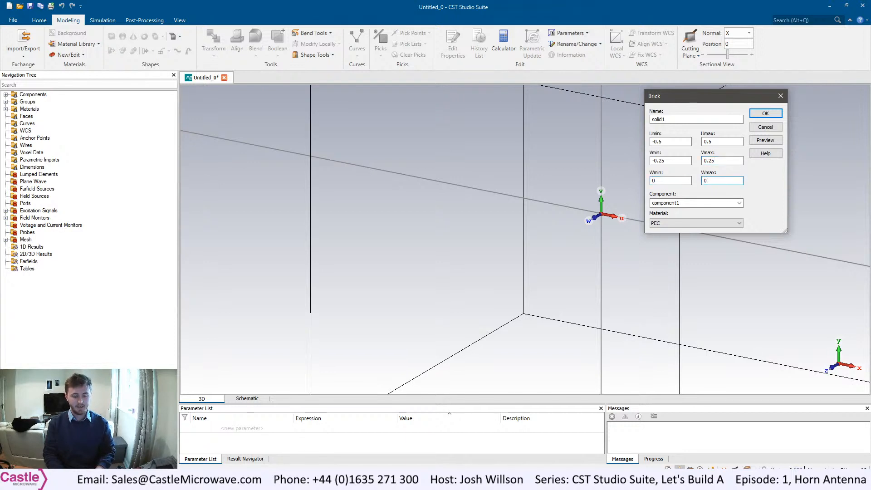
pyautogui.write('0.5')
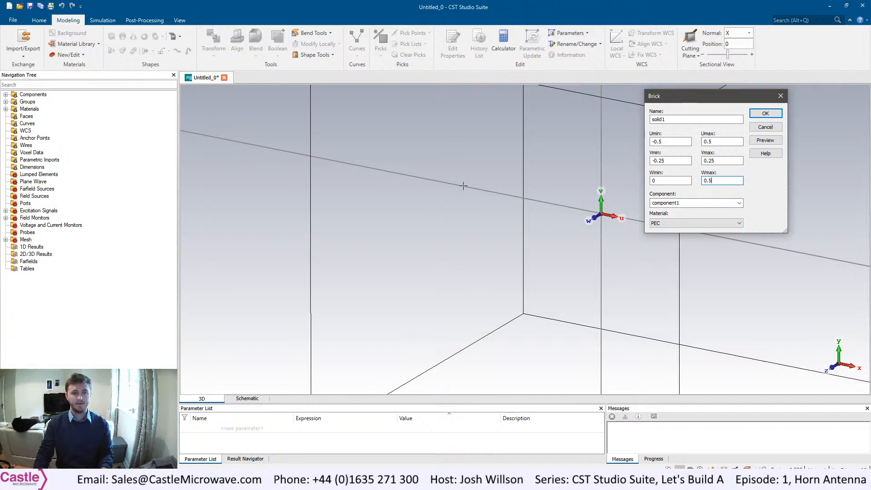
pyautogui.click(765, 140)
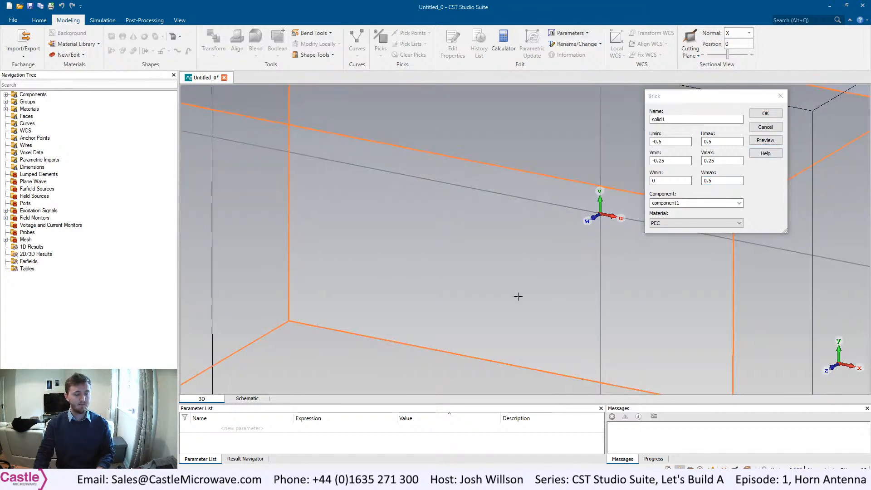
pyautogui.scroll(-5, 518, 295)
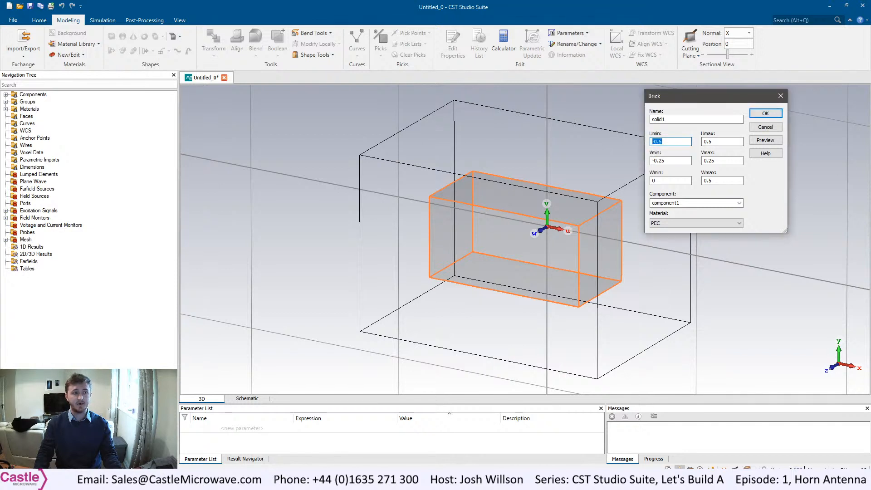
# Parameterise the brick's U limits with -Guide_W/2 as the minimum and Guide_W/2 as the maximum.
pyautogui.write('-Gu')
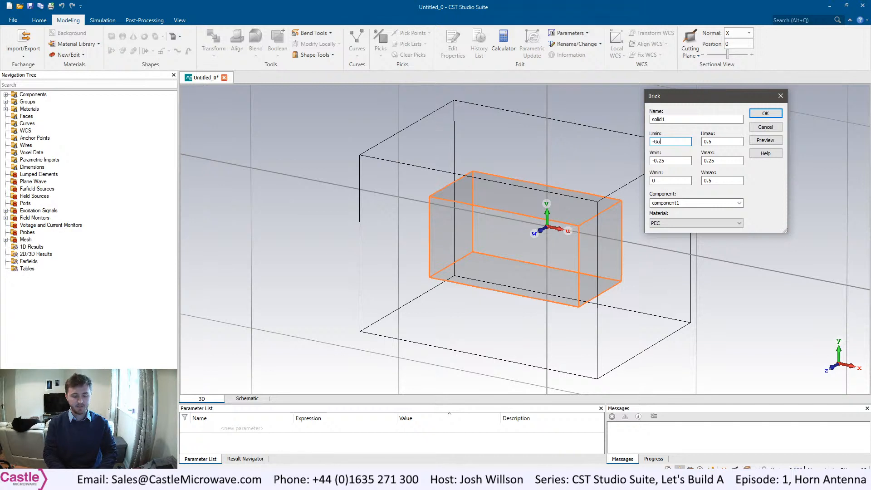
pyautogui.write('ide_W')
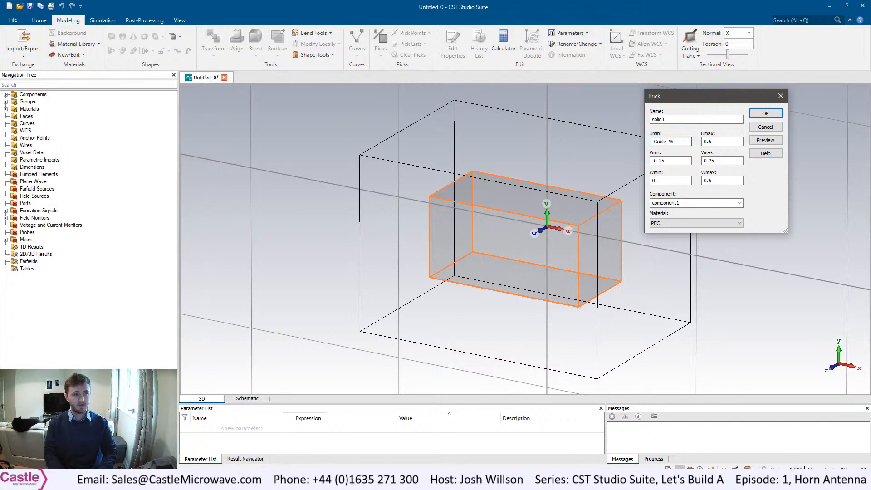
pyautogui.write('/2')
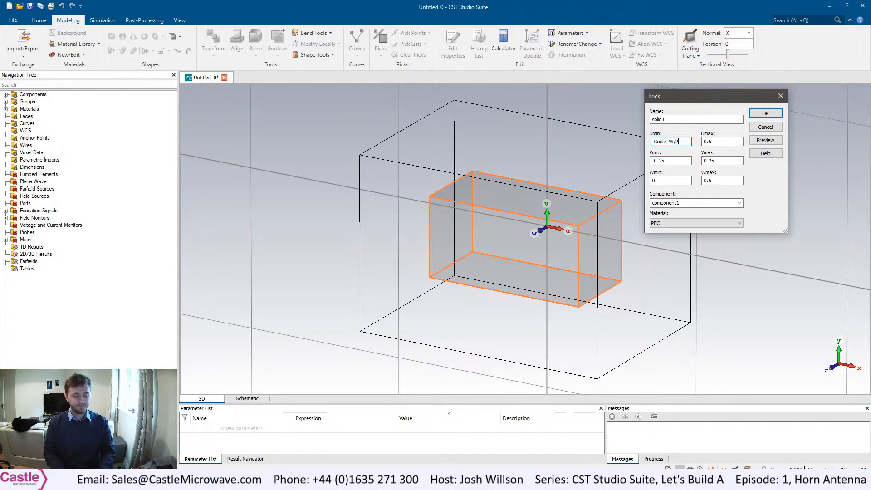
pyautogui.press('Tab')
pyautogui.write('Guide')
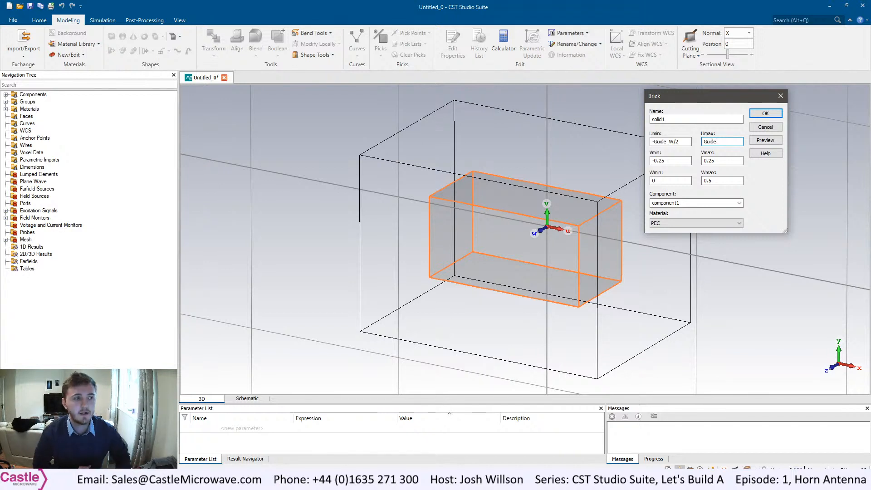
pyautogui.write('_W/2')
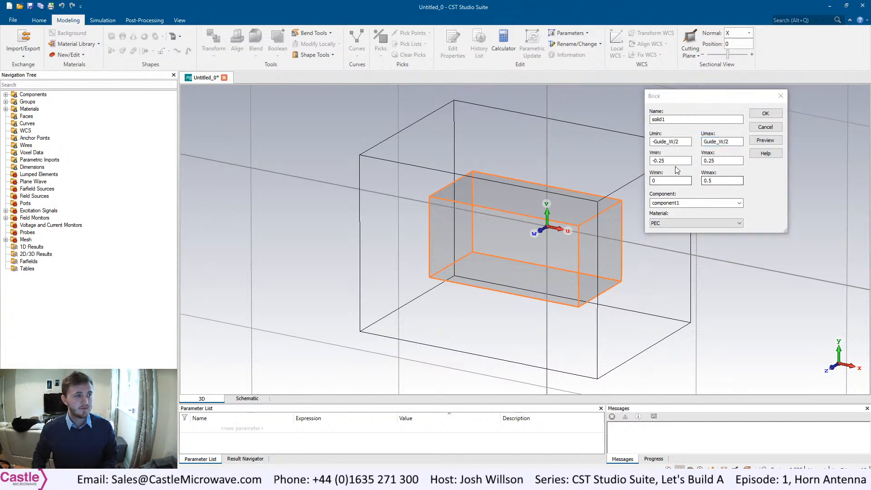
# Set the brick's minimum V to the parameter expression -Guide_V/2.
pyautogui.moveTo(666, 161); pyautogui.dragTo(653, 170)
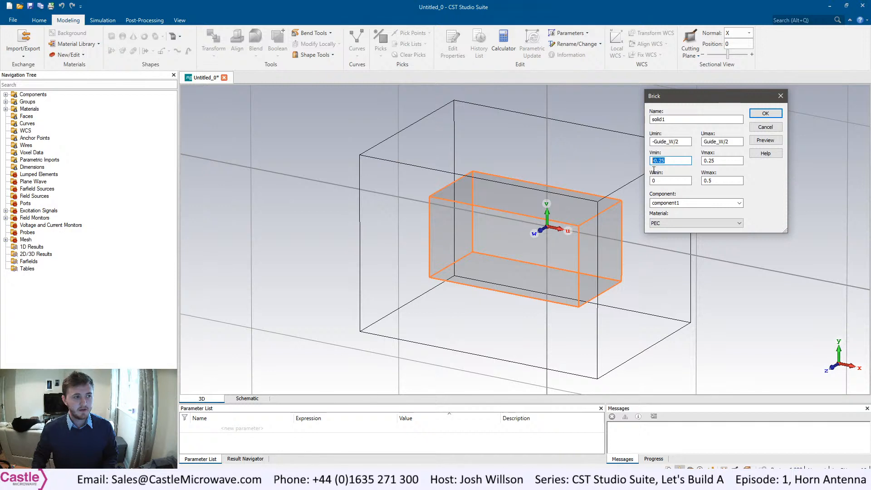
pyautogui.write('--Gu')
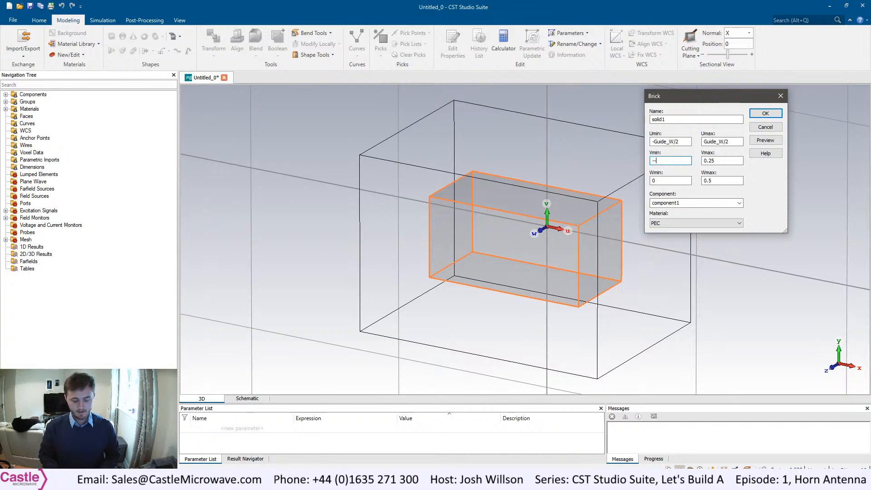
pyautogui.write('ide')
pyautogui.press('BackSpace')
pyautogui.press('BackSpace')
pyautogui.press('BackSpace')
pyautogui.press('BackSpace')
pyautogui.press('BackSpace')
pyautogui.press('BackSpace')
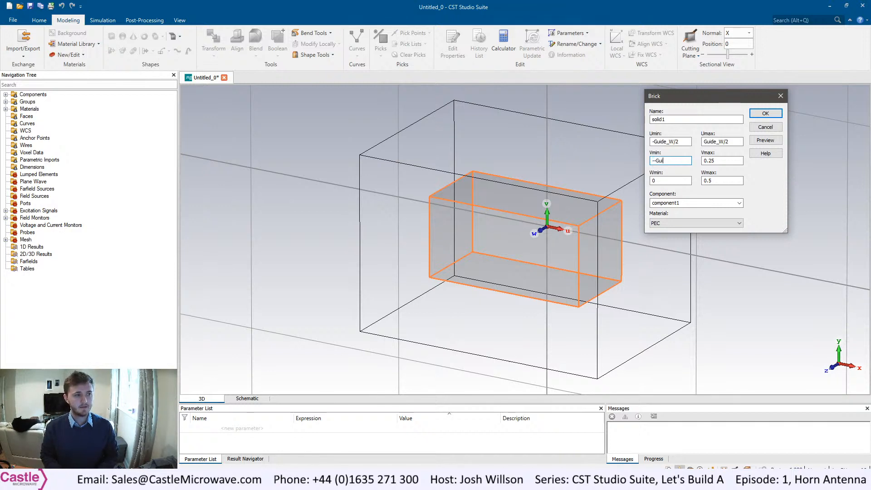
pyautogui.write('Guide')
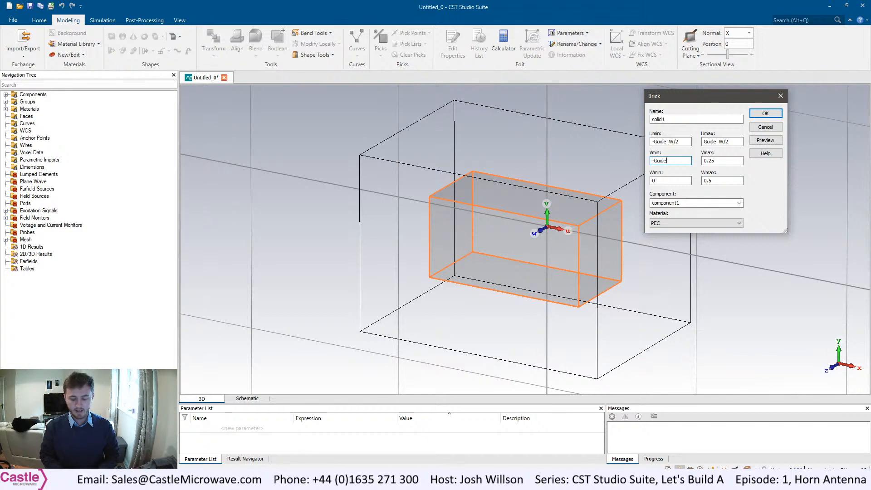
pyautogui.write('_V')
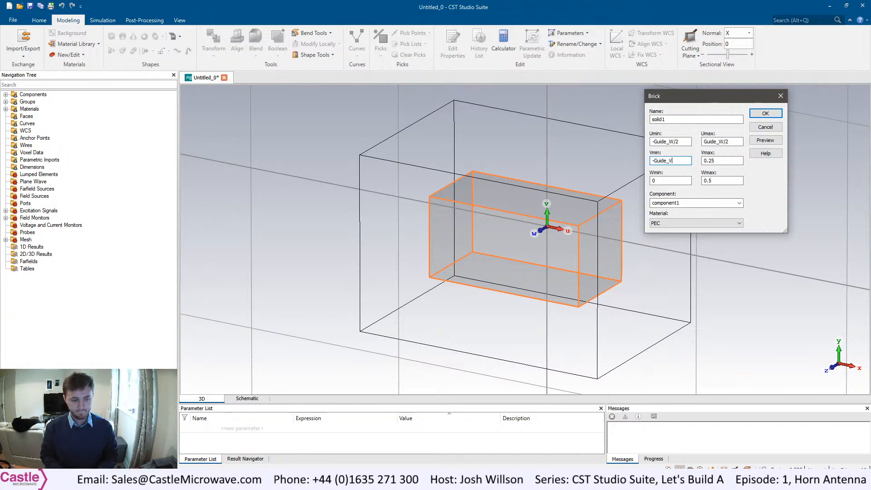
pyautogui.write('/2')
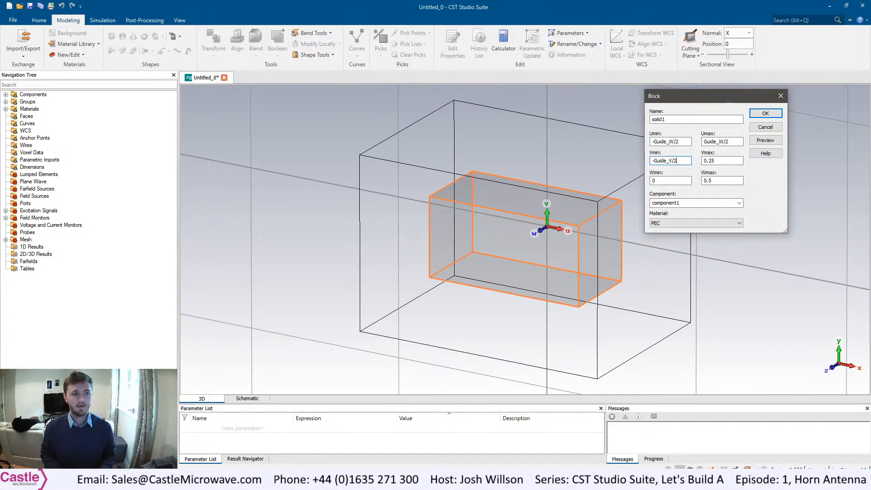
# Set the brick's maximum V to the parameter expression Guide_V/2.
pyautogui.press('Tab')
pyautogui.write('Gui')
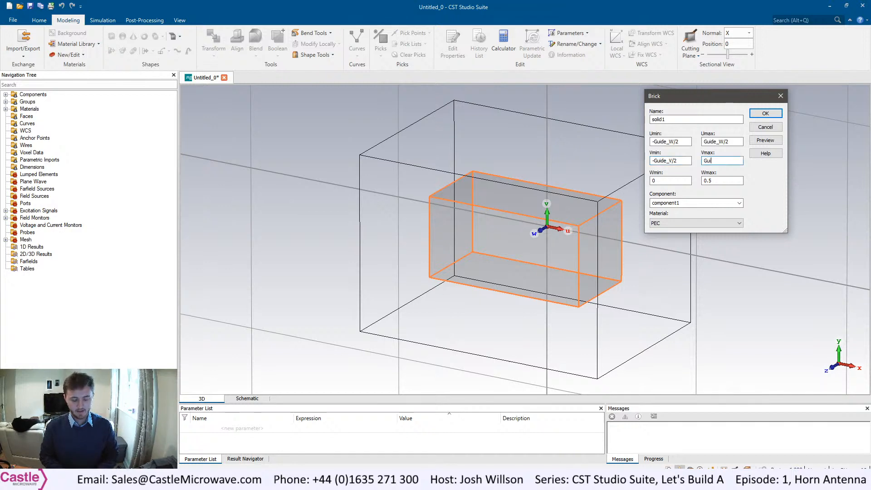
pyautogui.write('de_V')
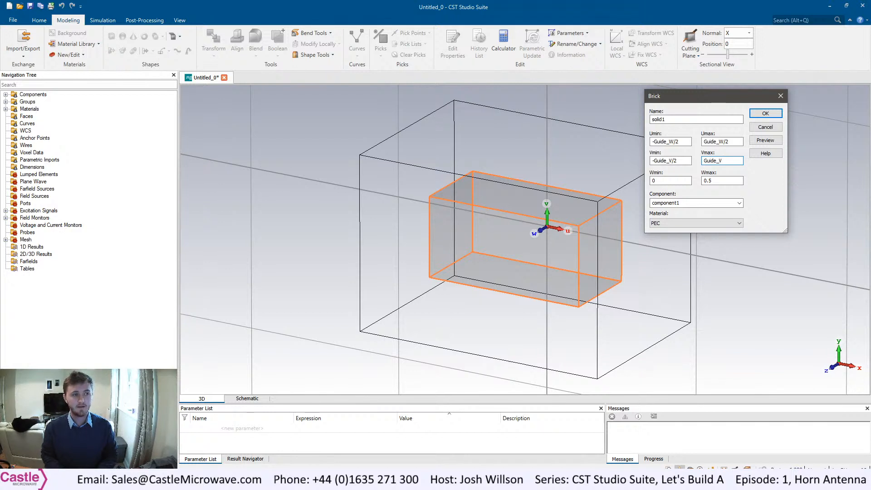
pyautogui.write('/12')
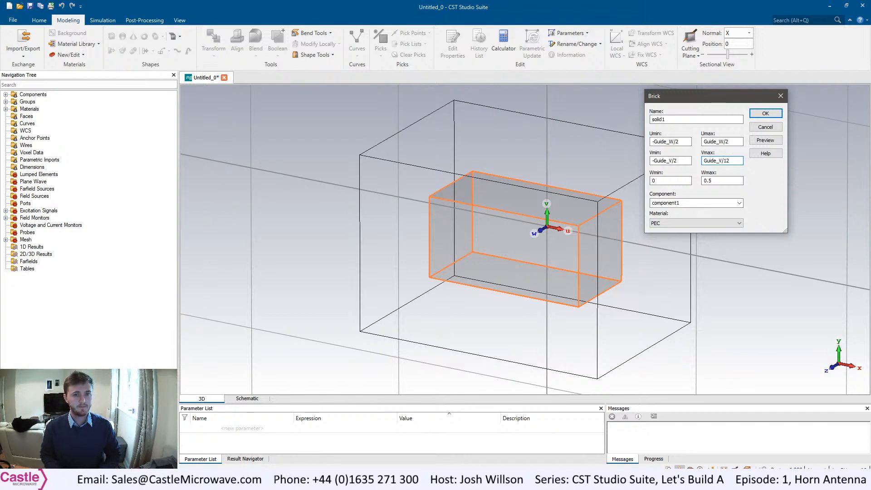
pyautogui.press('BackSpace')
pyautogui.press('BackSpace')
pyautogui.write('2')
# Set the brick's maximum W to the parameter Guide_D, keeping the minimum W at 0.
pyautogui.press('Tab')
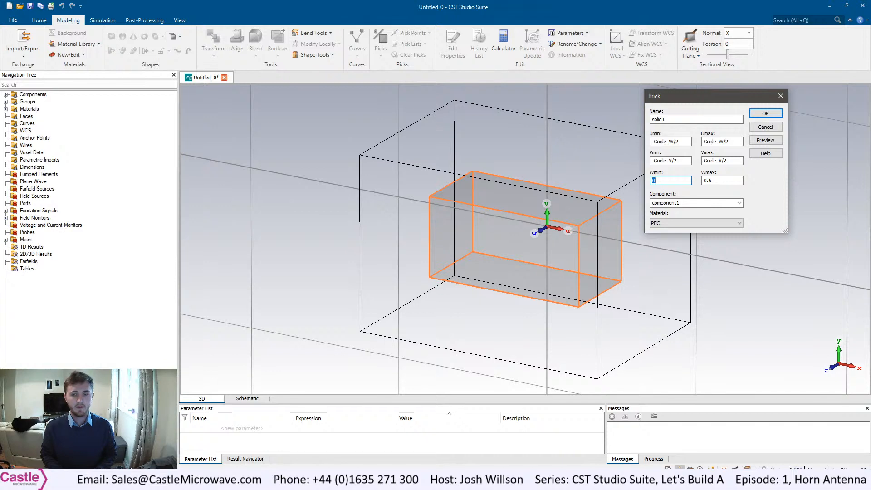
pyautogui.press('Tab')
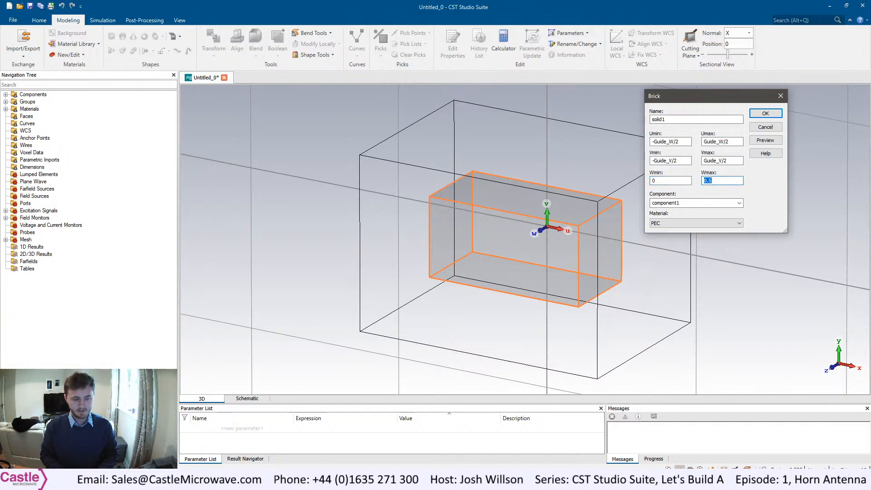
pyautogui.write('Guide')
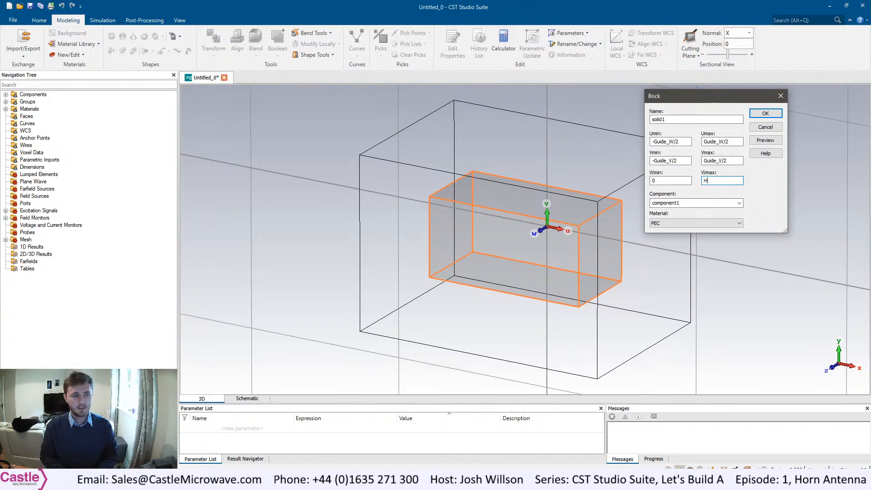
pyautogui.write('_')
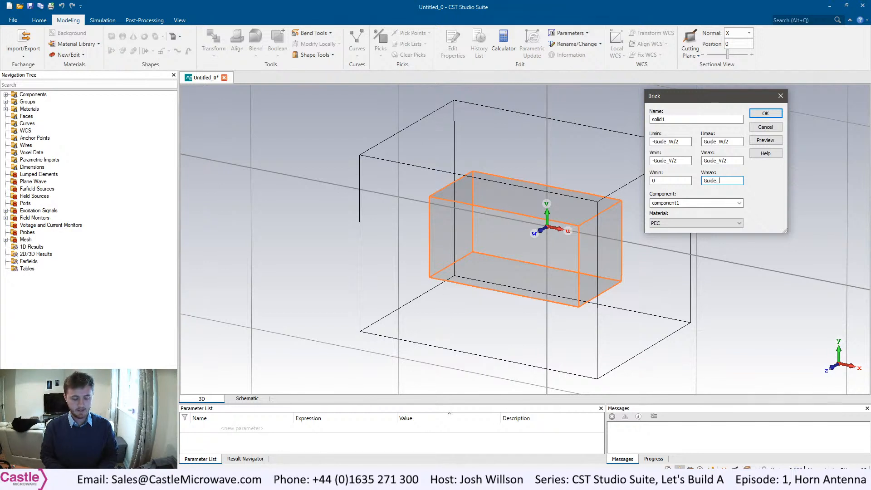
pyautogui.write('D')
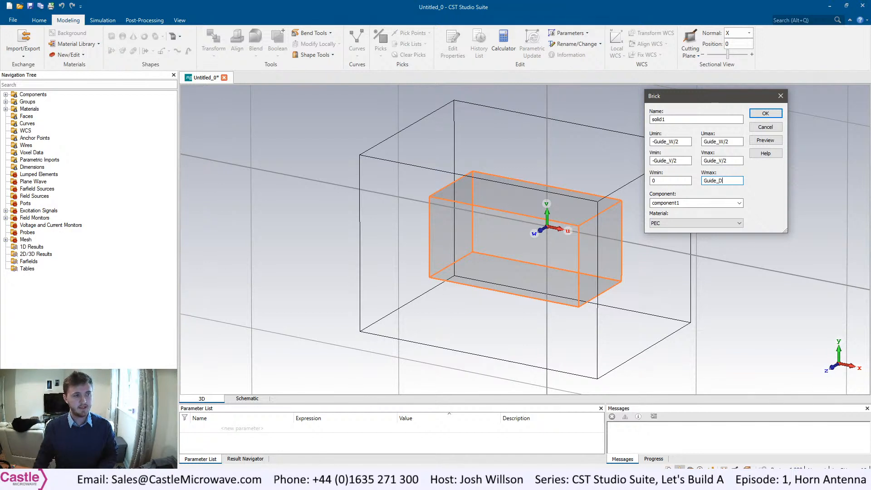
# Preview the brick and define its missing parameters as Guide_W = 1, Guide_V = 0.5 and Guide_D = 0.5.
pyautogui.click(769, 140)
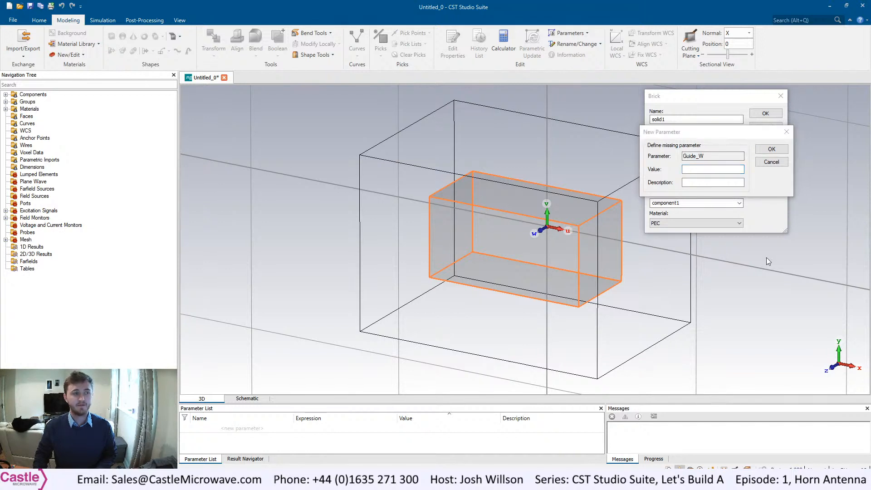
pyautogui.click(709, 169)
pyautogui.write('1')
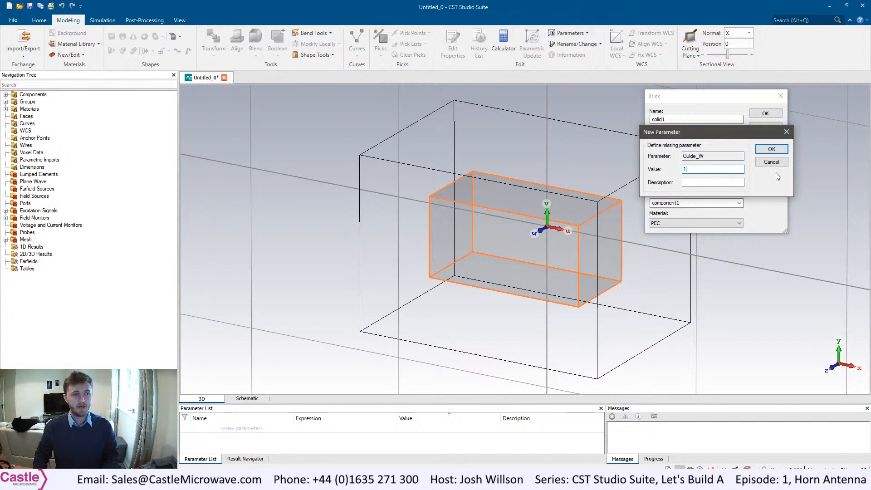
pyautogui.click(772, 151)
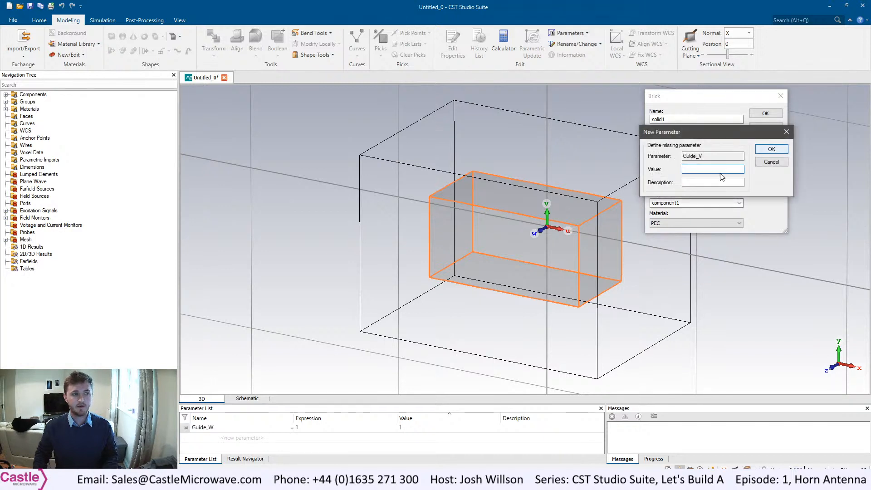
pyautogui.write('0.5')
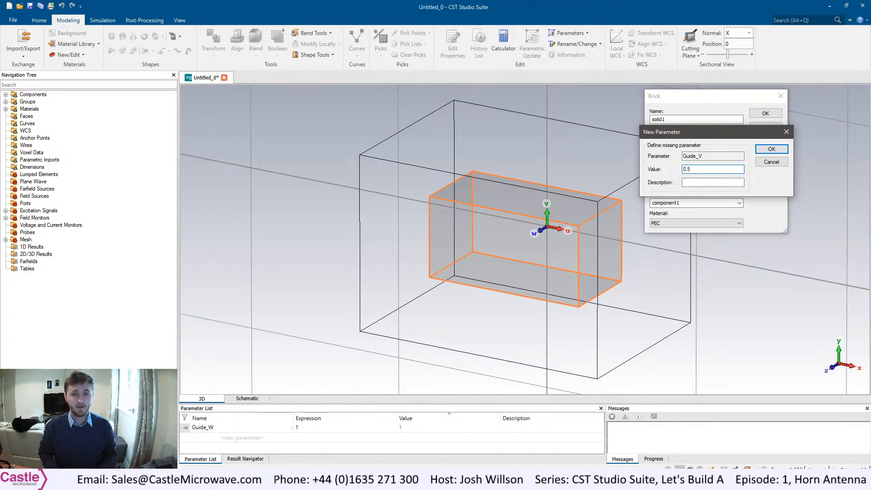
pyautogui.press('Return')
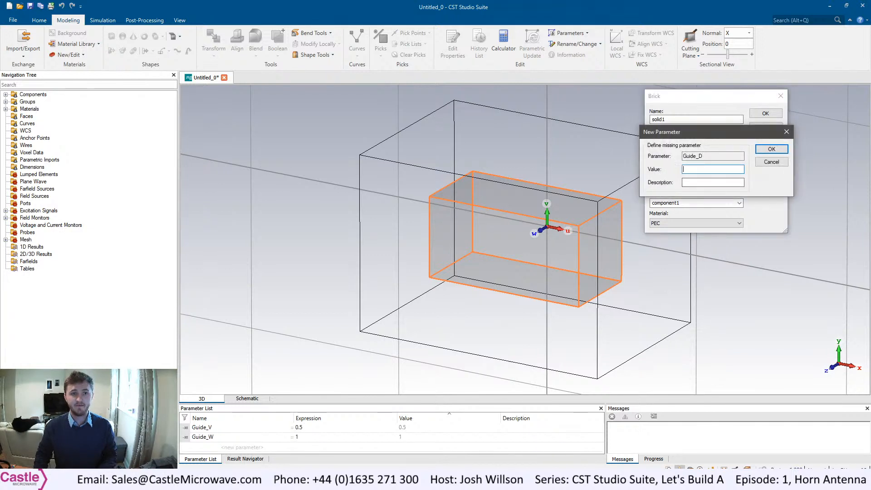
pyautogui.write('0')
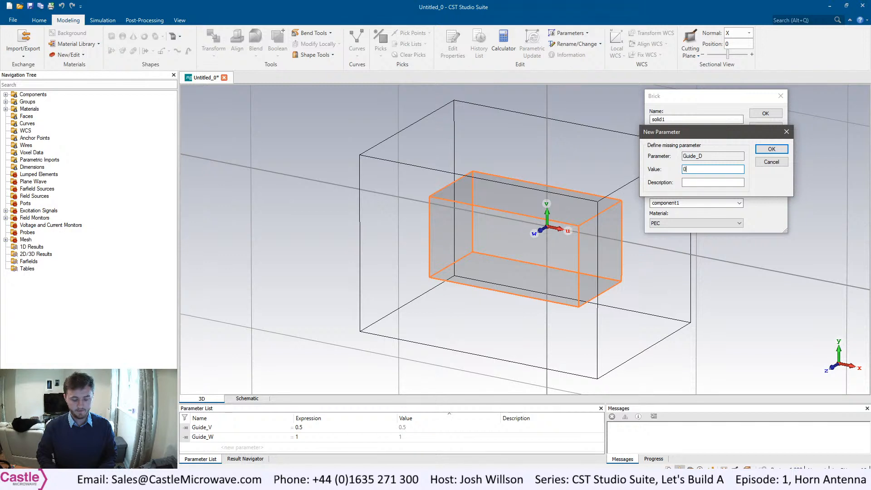
pyautogui.write('.5')
pyautogui.press('Return')
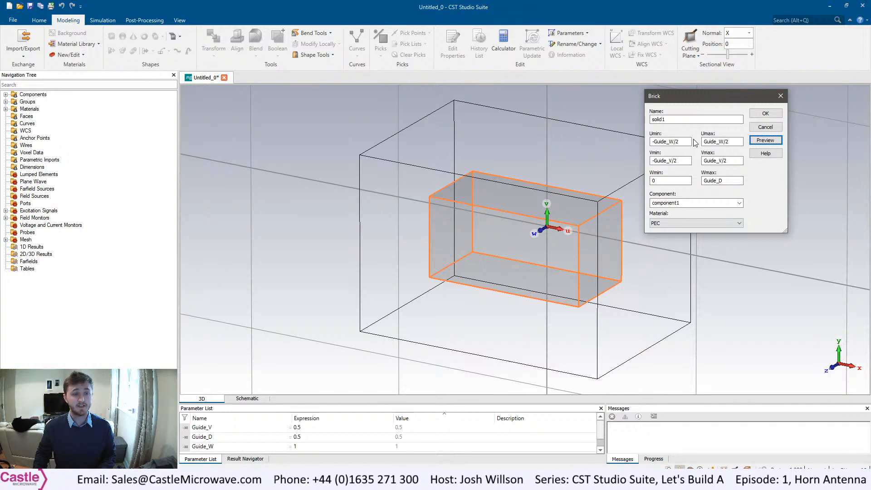
# Keep PEC as the brick's material, name the brick Guide and create it.
pyautogui.click(687, 223)
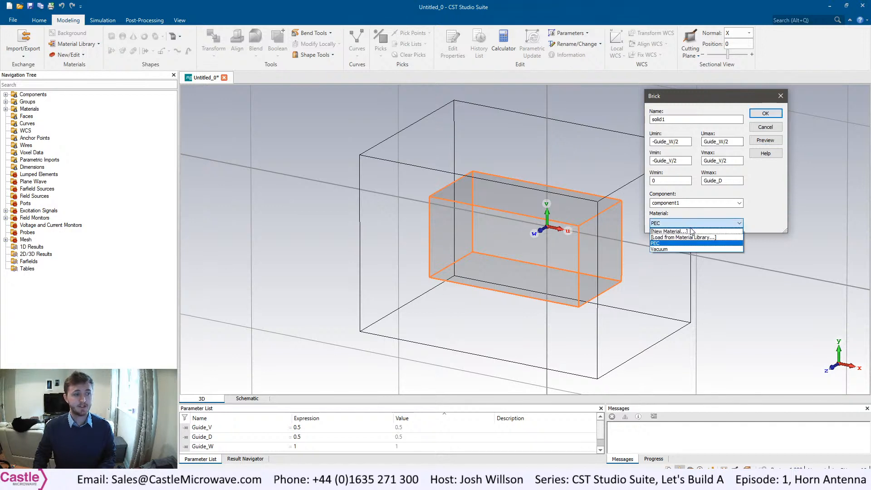
pyautogui.click(660, 244)
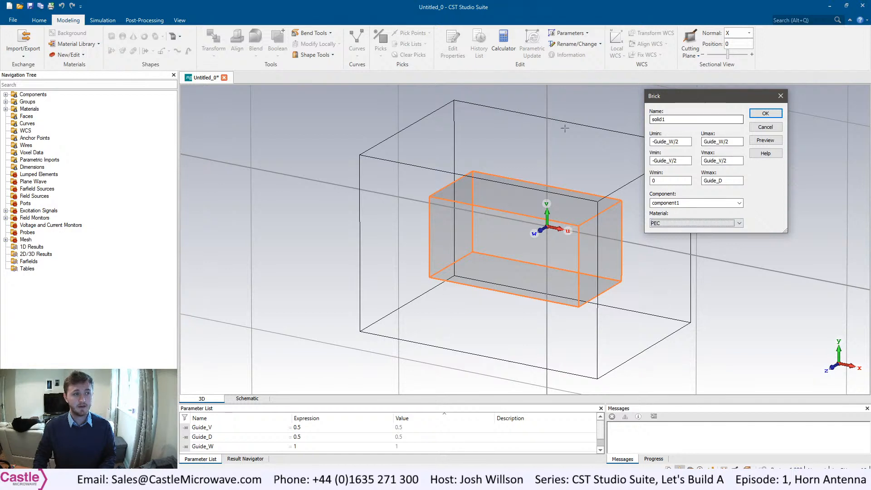
pyautogui.doubleClick(660, 119)
pyautogui.write('Gu')
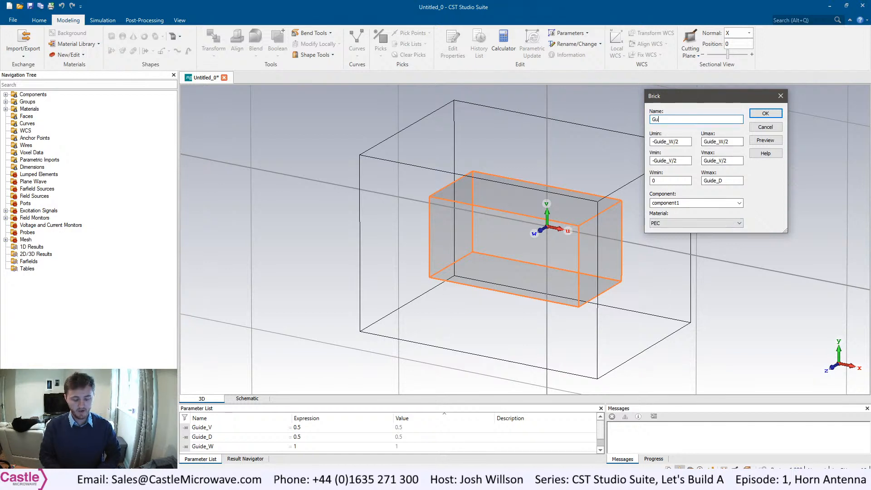
pyautogui.write('ide')
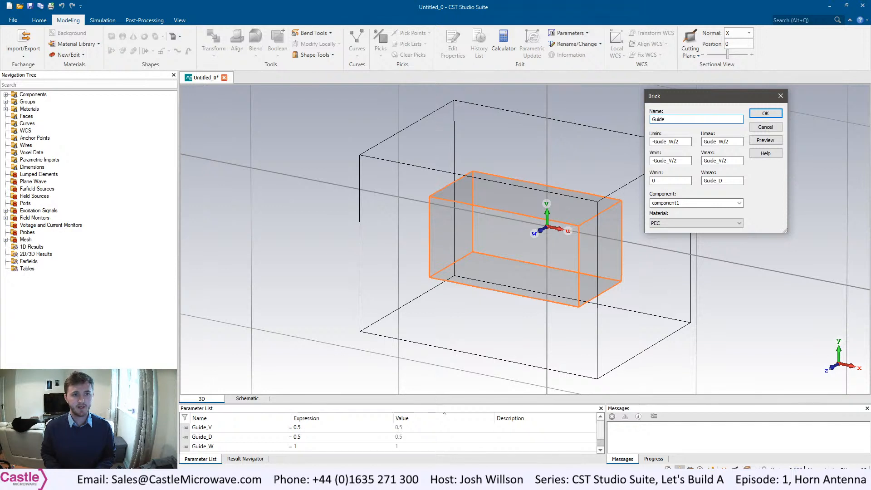
pyautogui.press('Return')
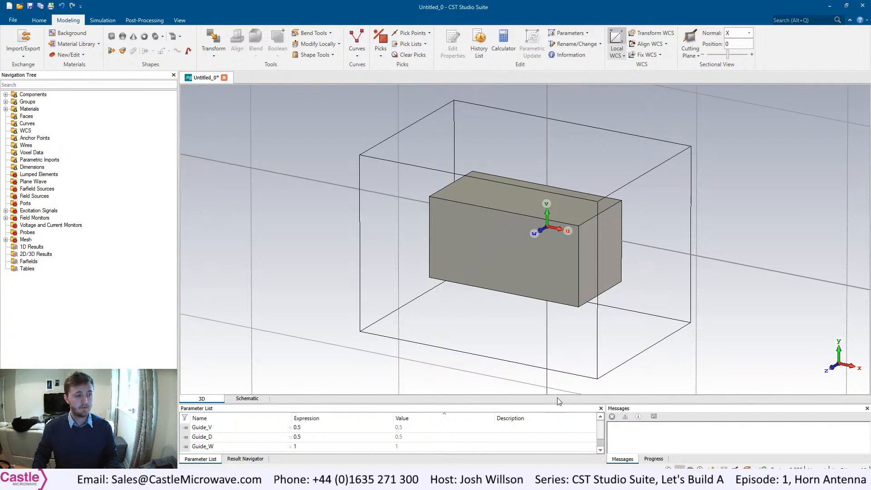
# Set the Guide_W parameter to 4 and update the model parametrically.
pyautogui.moveTo(562, 404); pyautogui.dragTo(564, 374)
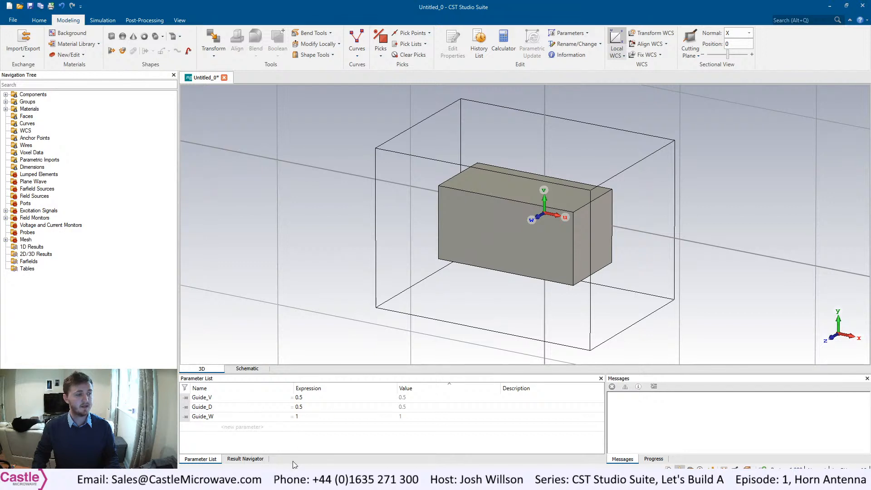
pyautogui.doubleClick(307, 418)
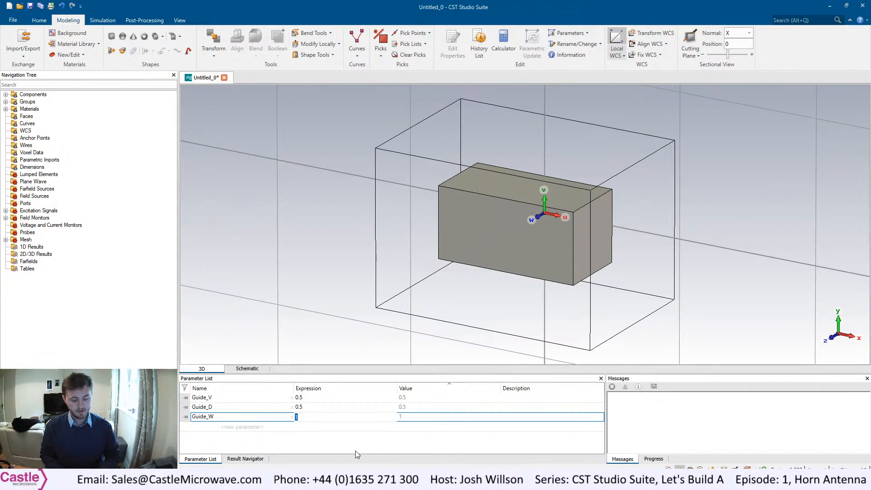
pyautogui.write('4')
pyautogui.press('Return')
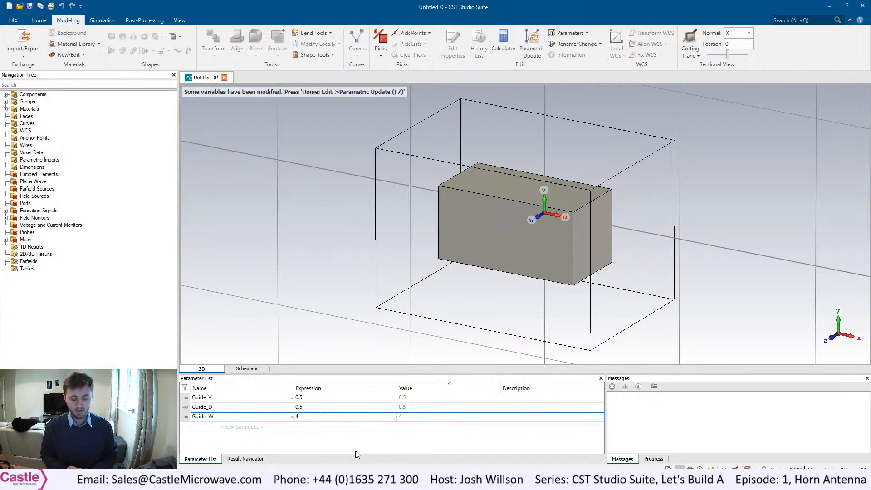
pyautogui.press('F7')
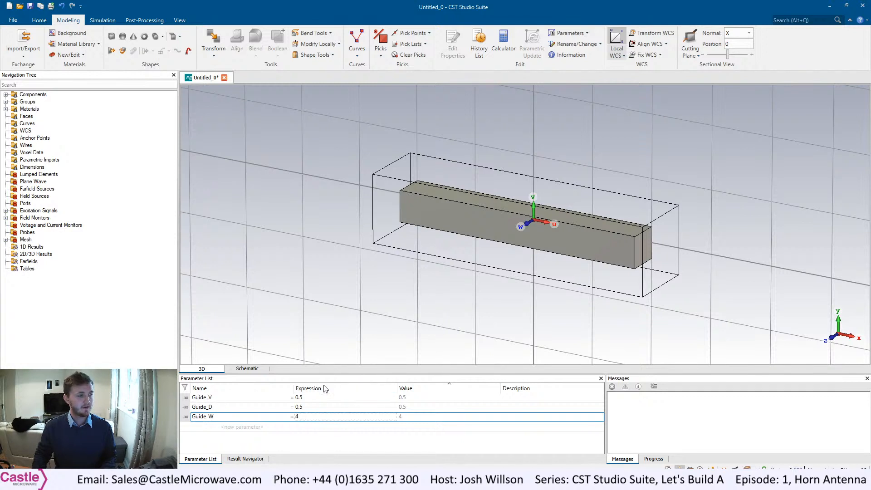
# Set the Guide_W parameter back to 1 and update the model.
pyautogui.doubleClick(302, 417)
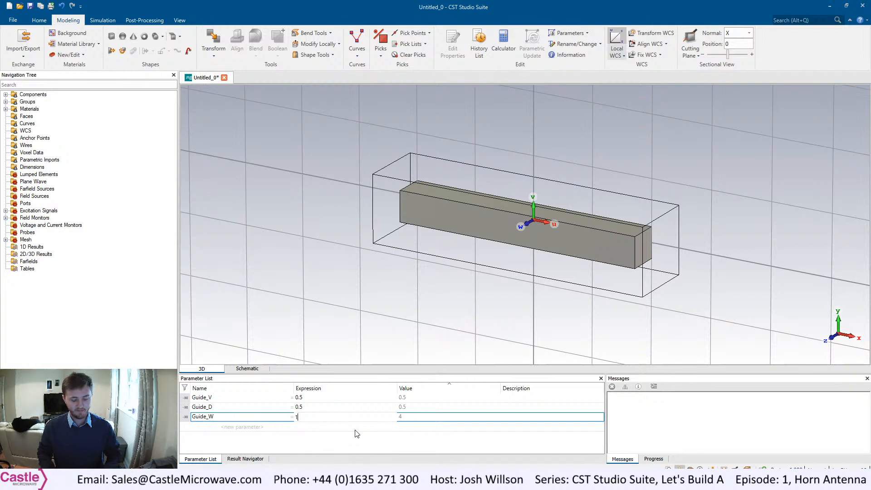
pyautogui.write('1')
pyautogui.press('Return')
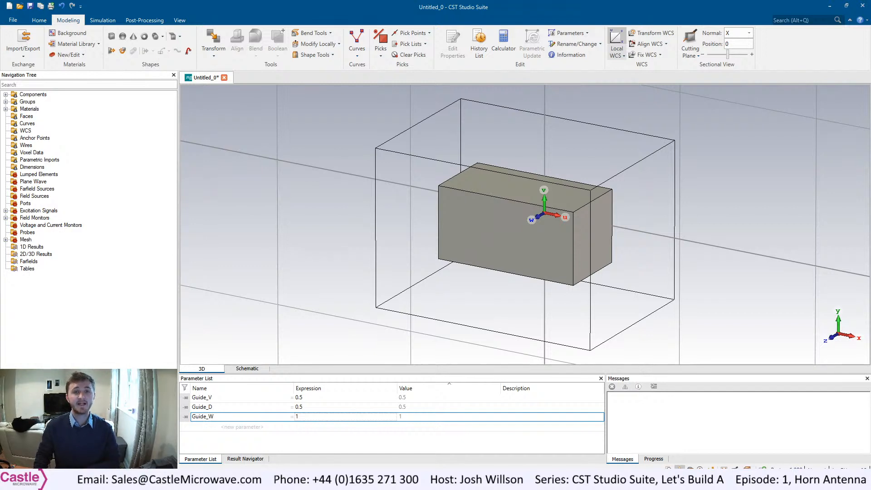
# Pick the brick's front face in the W direction and align the local WCS with it.
pyautogui.click(381, 50)
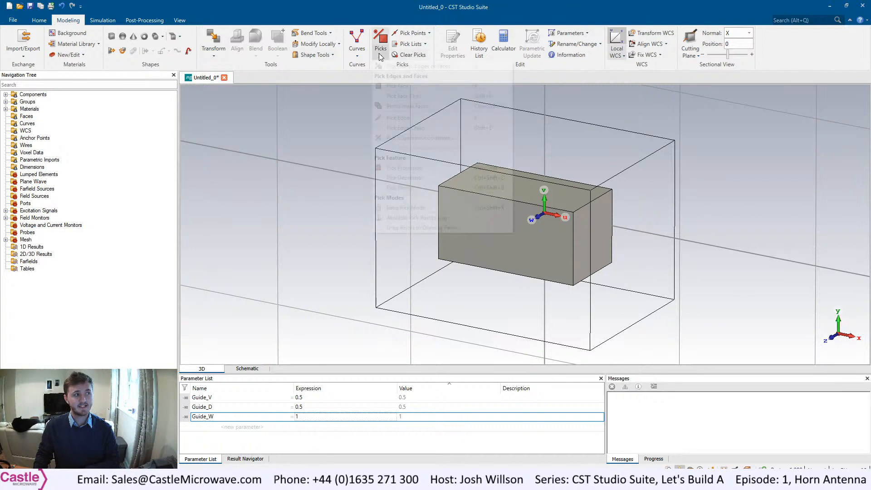
pyautogui.click(393, 87)
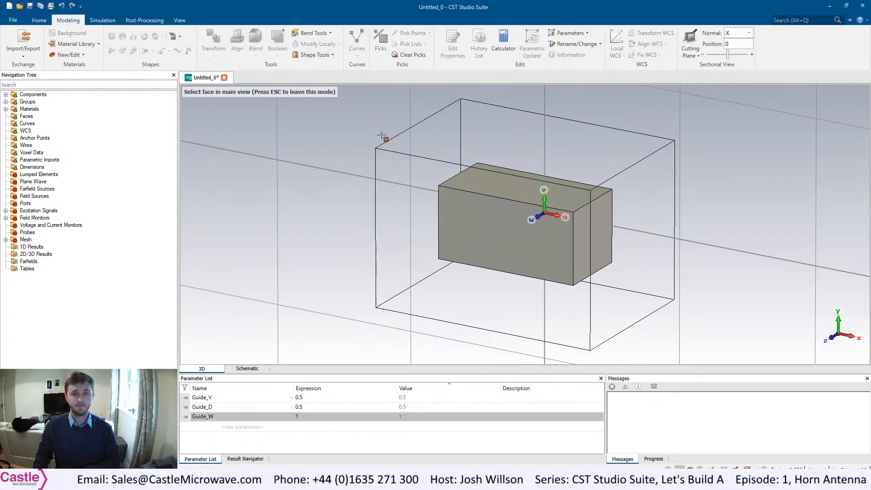
pyautogui.click(486, 234)
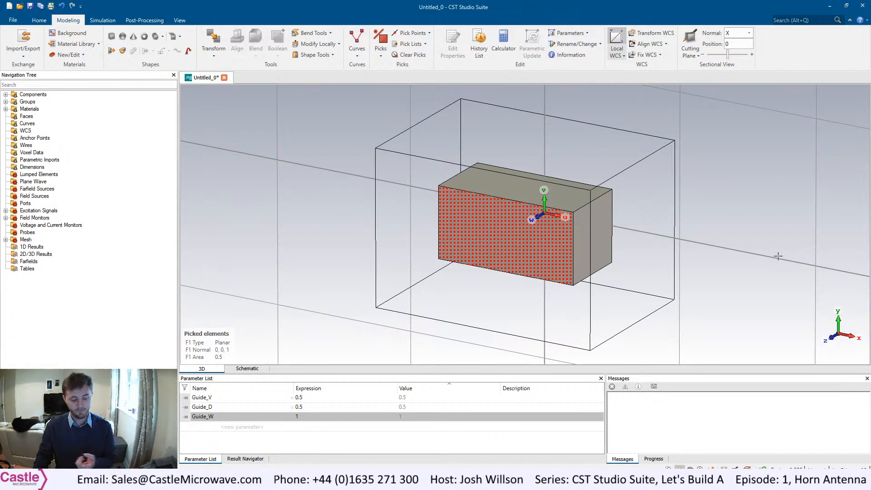
pyautogui.press('w')
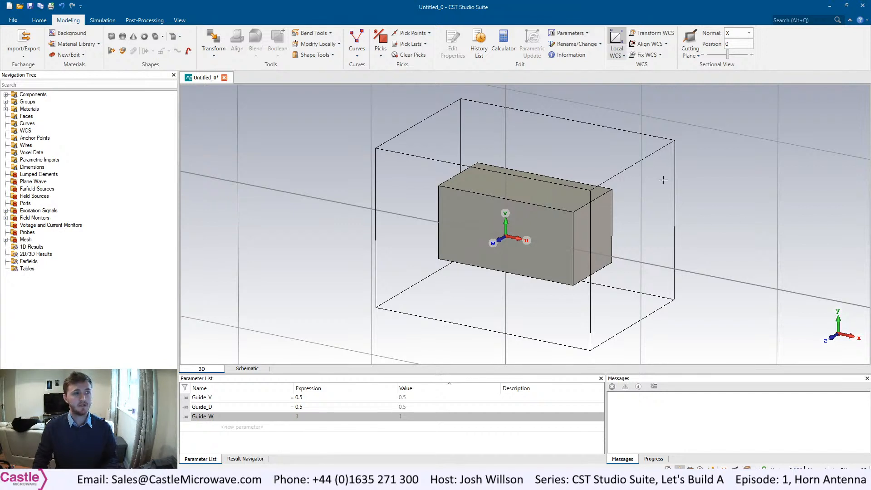
# Start a move transform of the local WCS and shift it about 0.55 outward along W.
pyautogui.click(645, 35)
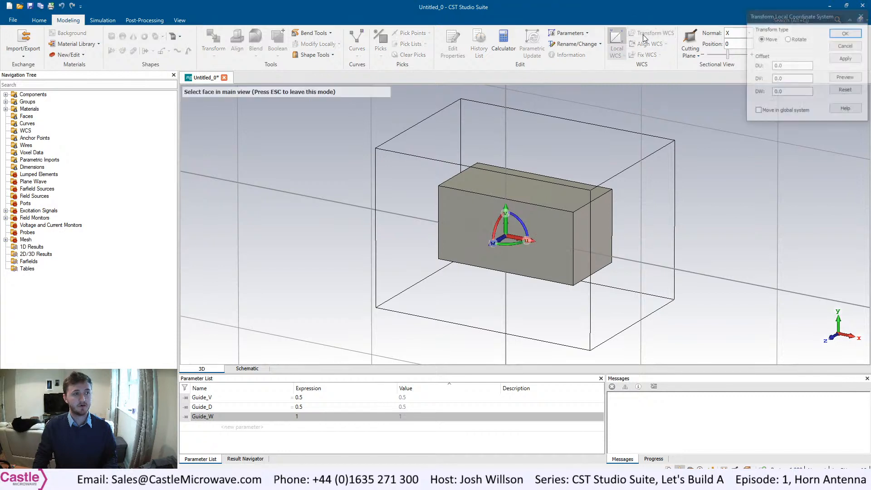
pyautogui.doubleClick(791, 67)
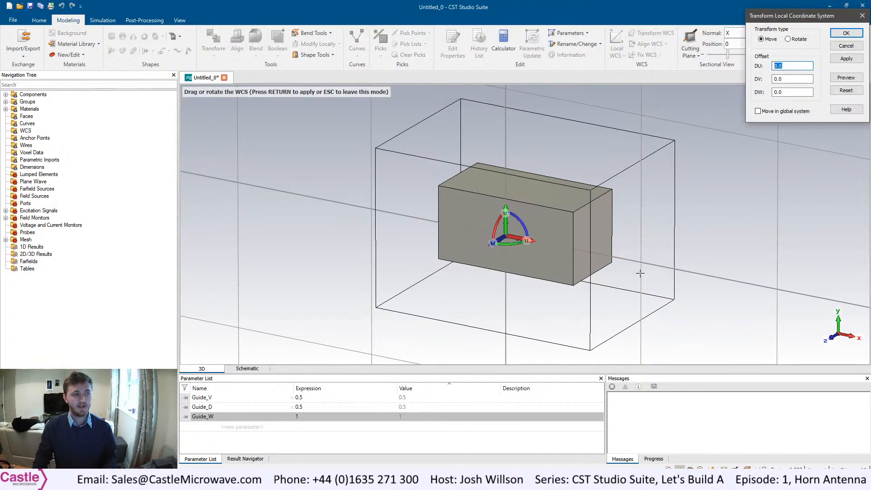
pyautogui.click(505, 209)
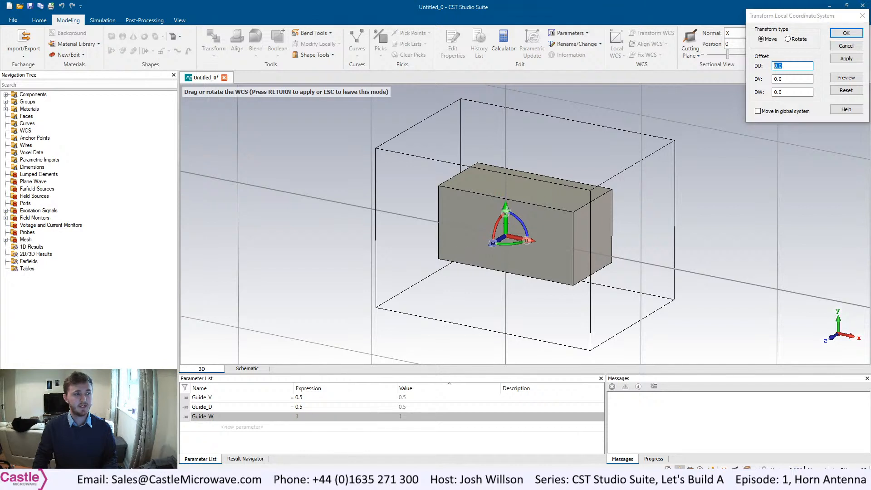
pyautogui.moveTo(506, 209); pyautogui.dragTo(482, 253)
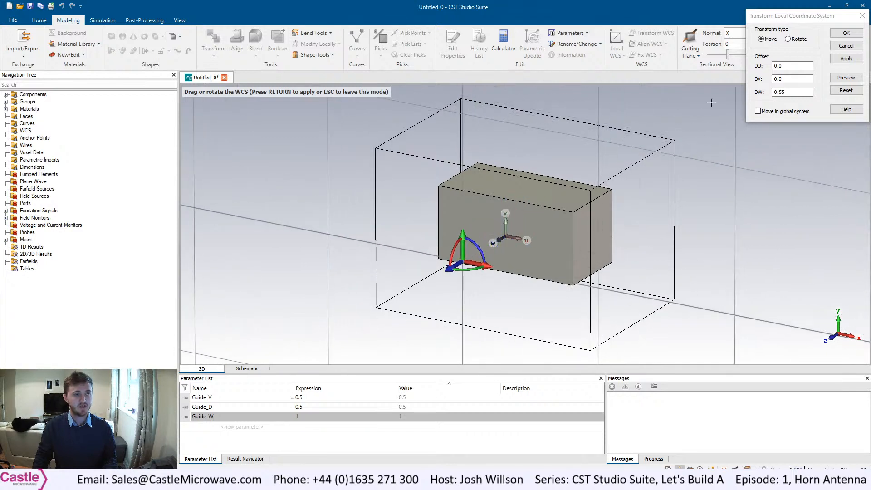
# Set the local WCS offset along W to 2 and preview the move.
pyautogui.moveTo(792, 92); pyautogui.dragTo(715, 98)
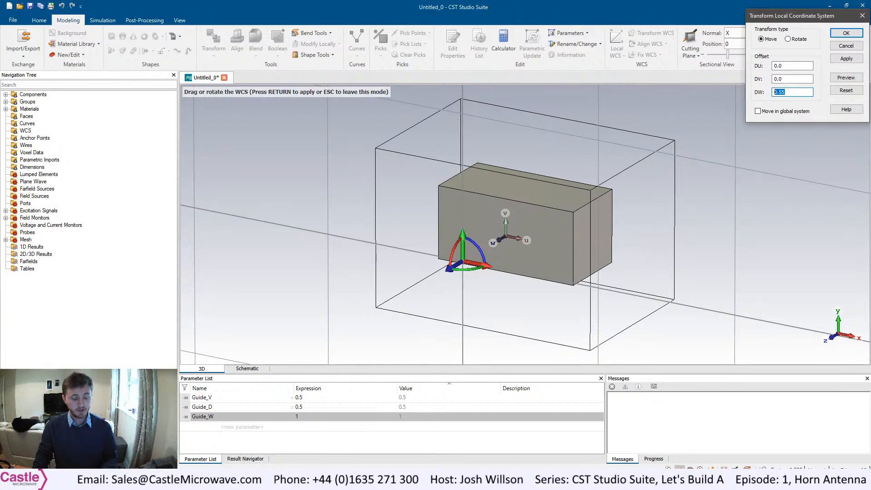
pyautogui.write('2')
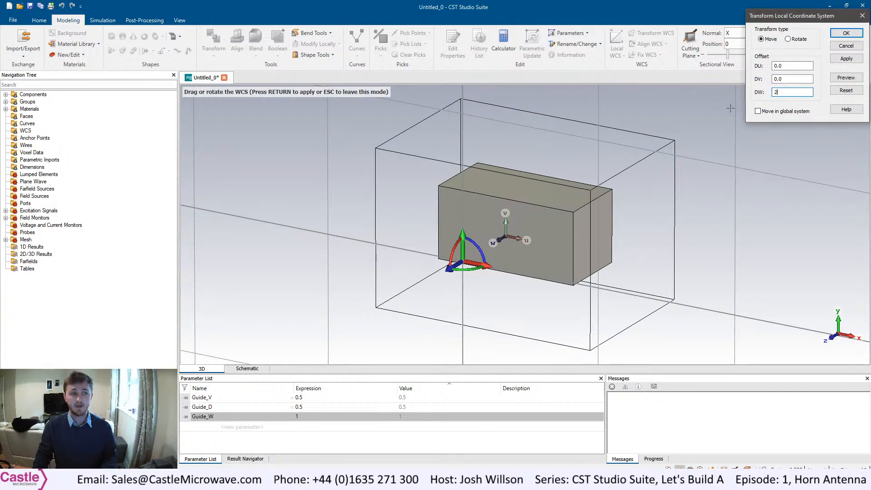
pyautogui.click(840, 81)
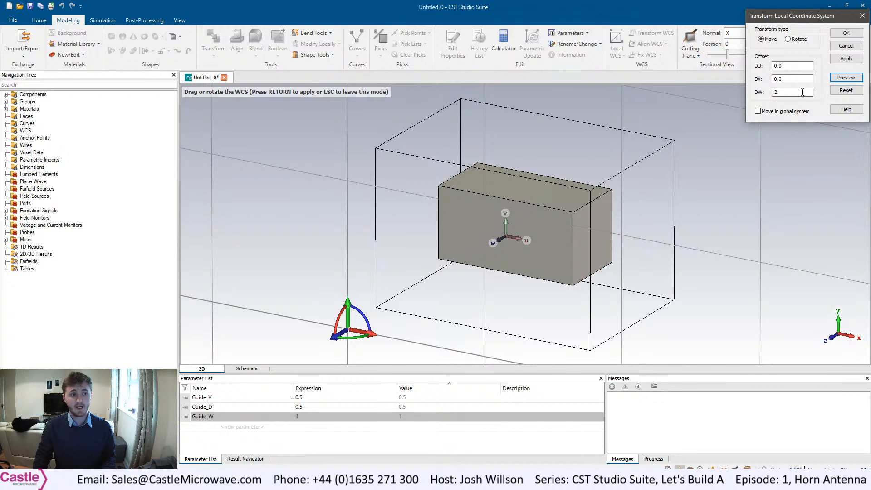
# Move the local WCS along W by a new parameter Horn_L, defined with the value 2.
pyautogui.click(799, 93)
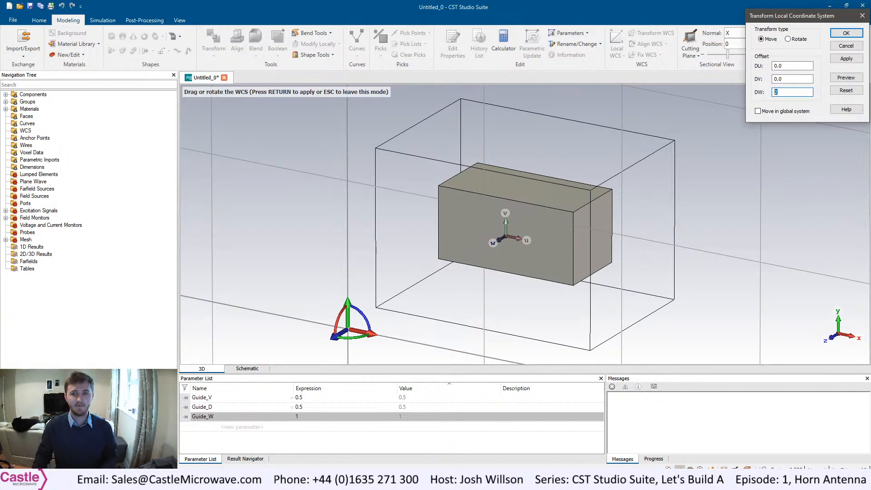
pyautogui.write('Horn')
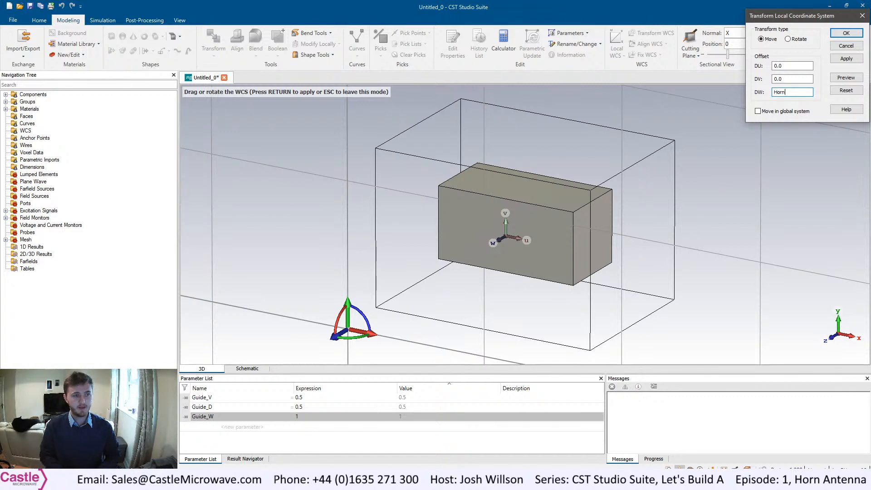
pyautogui.write('_L')
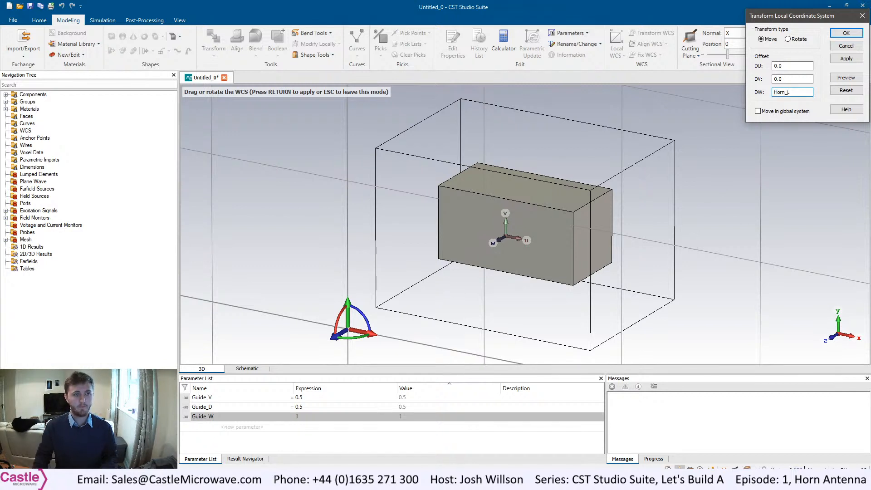
pyautogui.click(834, 78)
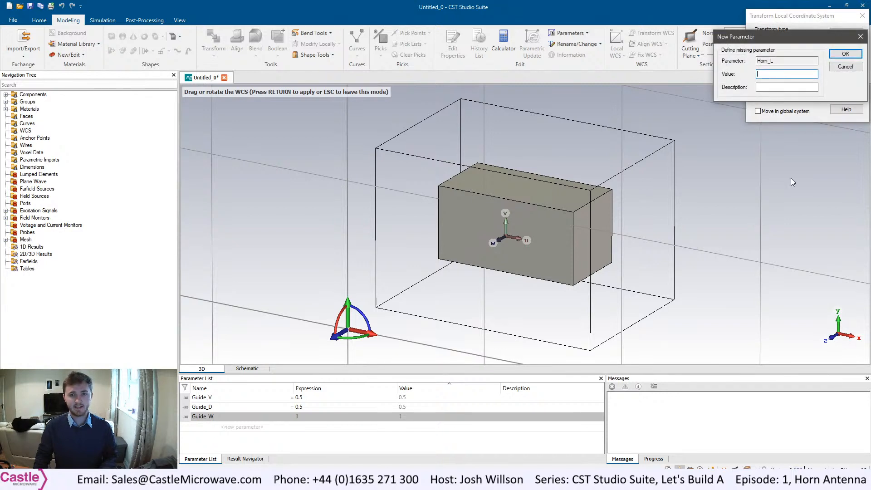
pyautogui.write('2')
pyautogui.press('Tab')
pyautogui.click(846, 54)
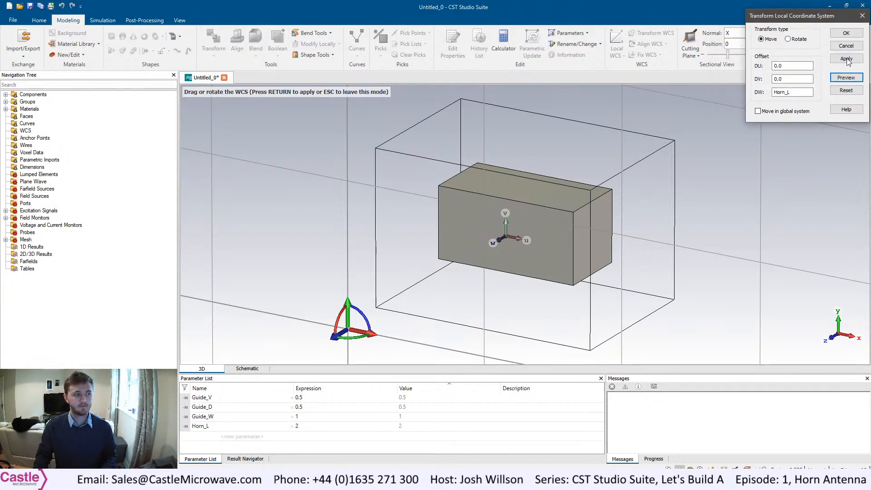
pyautogui.click(846, 33)
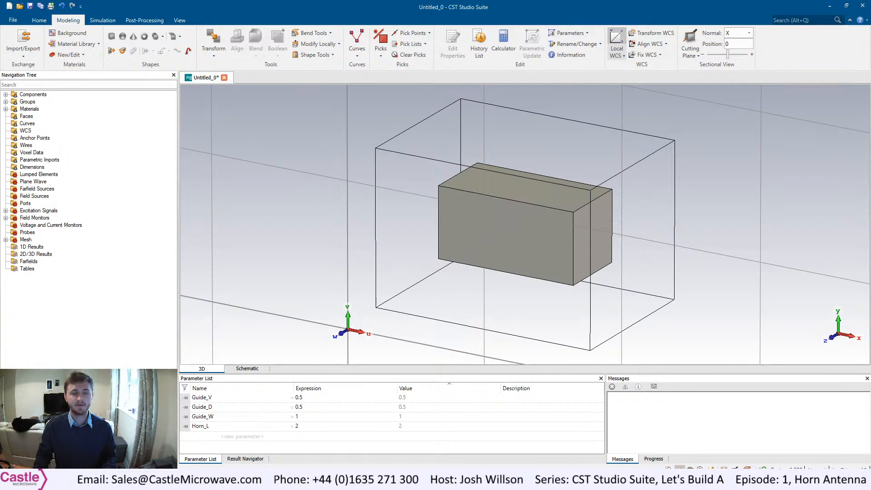
# Start a numerically defined cylinder at the local WCS with Horn_R as its outer radius.
pyautogui.click(155, 37)
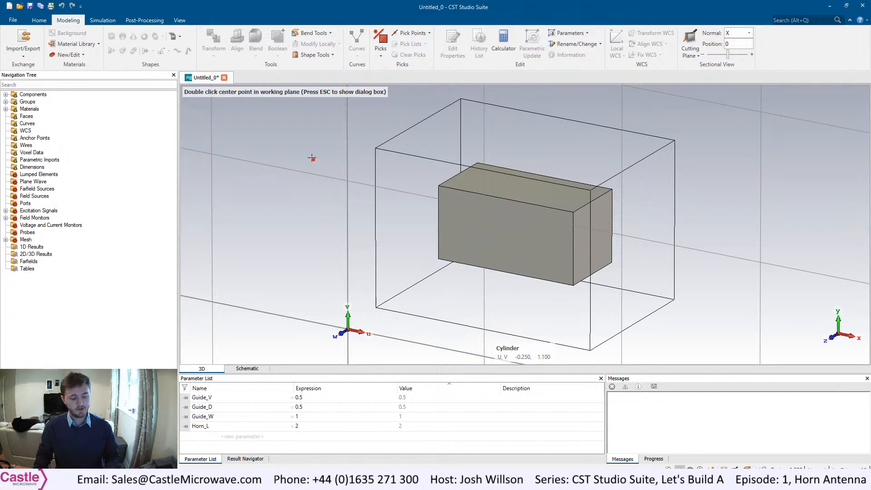
pyautogui.press('Escape')
pyautogui.moveTo(816, 18); pyautogui.dragTo(775, 82)
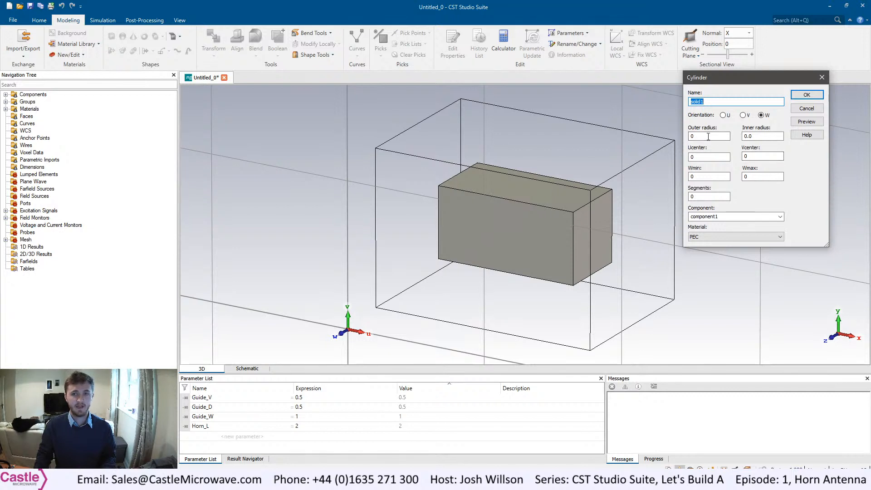
pyautogui.click(709, 137)
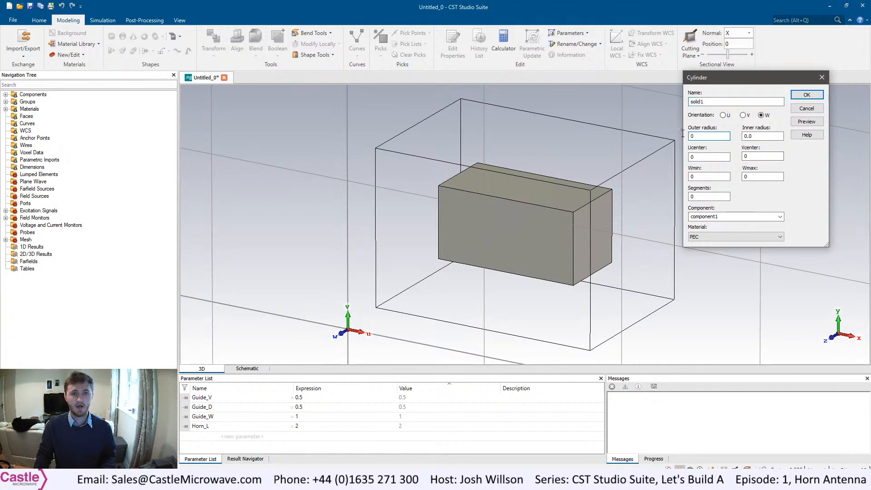
pyautogui.write('Horn')
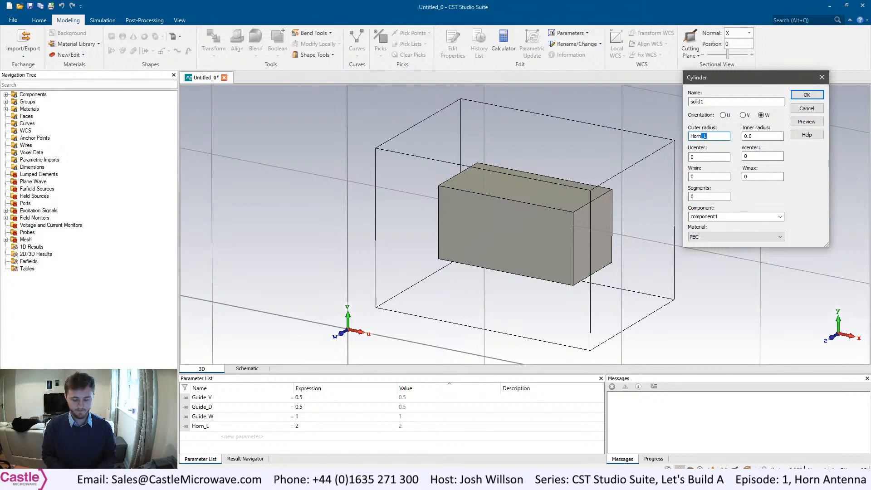
pyautogui.write('_R')
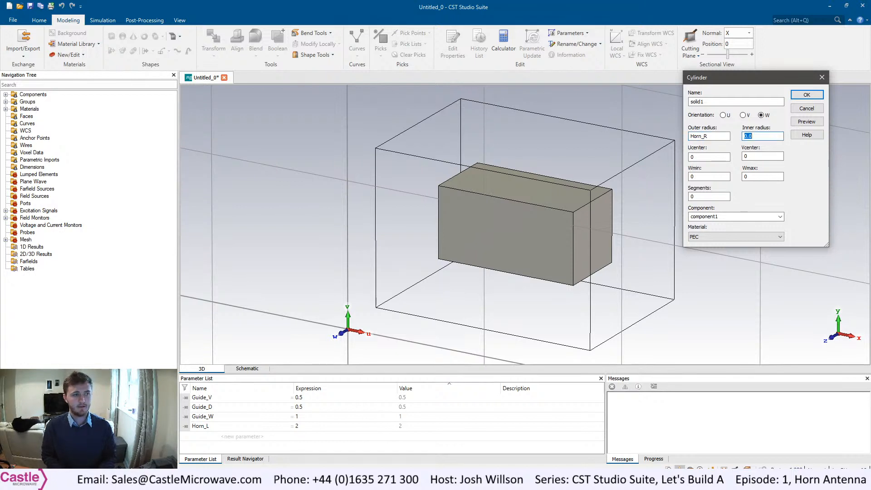
# Set the cylinder's Wmax to Horn_D.
pyautogui.press('Tab')
pyautogui.press('Tab')
pyautogui.press('Tab')
pyautogui.press('Tab')
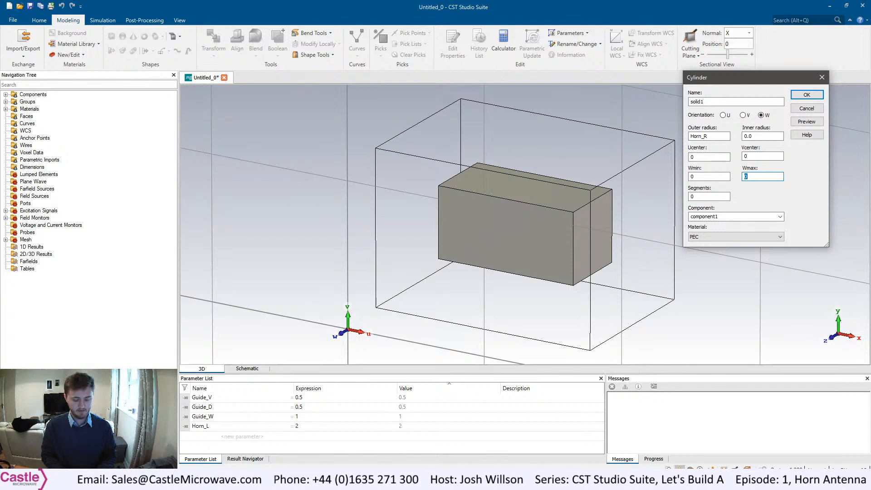
pyautogui.write('Horn_')
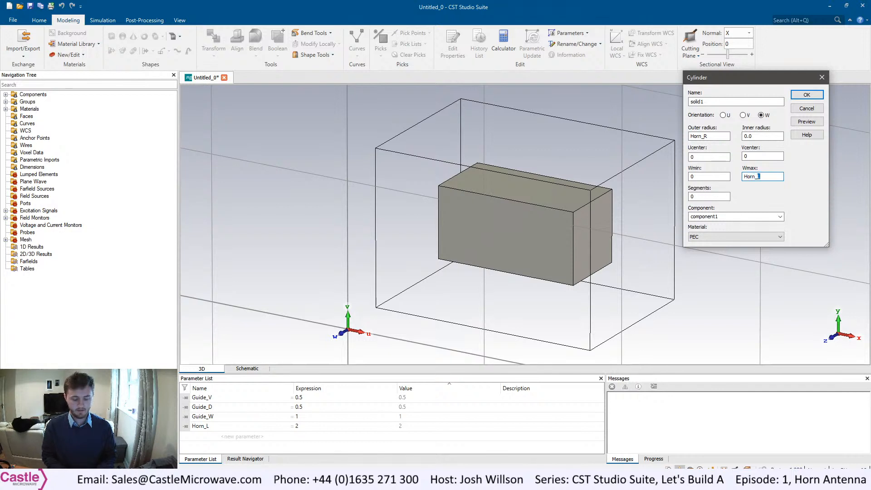
pyautogui.write('D')
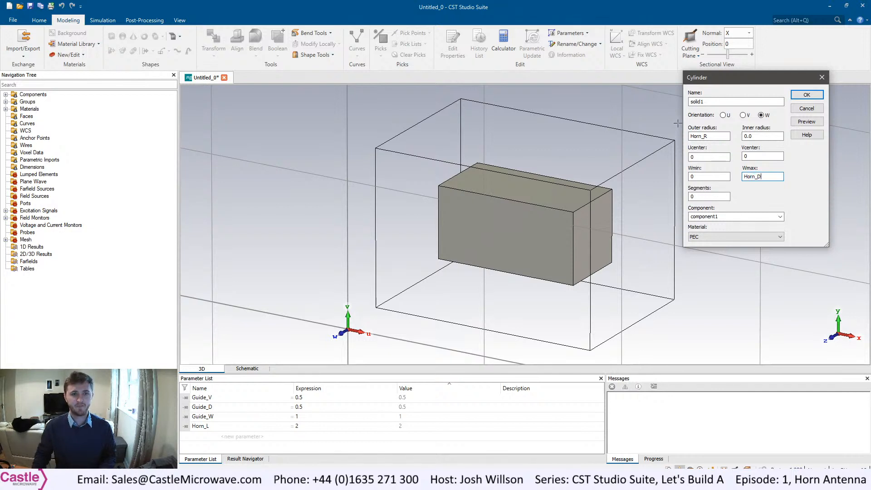
# Preview the cylinder, defining the missing parameters Horn_R as 1 and Horn_D as 0.25.
pyautogui.click(805, 121)
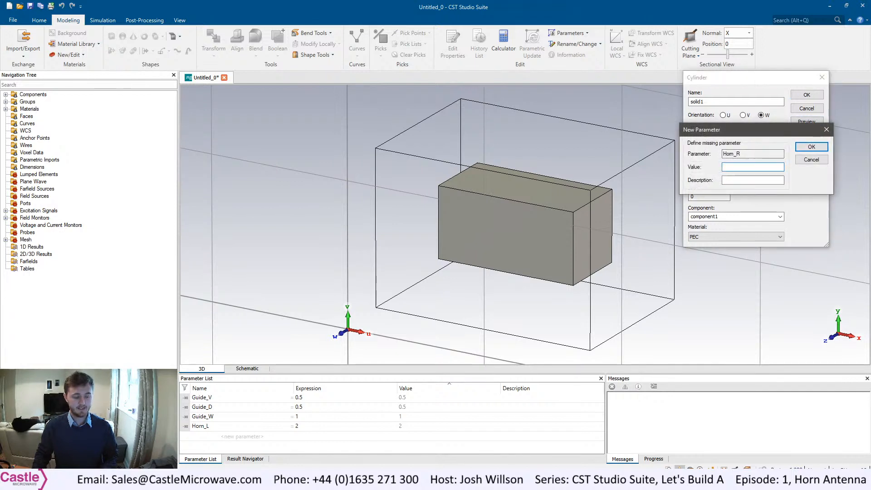
pyautogui.write('1')
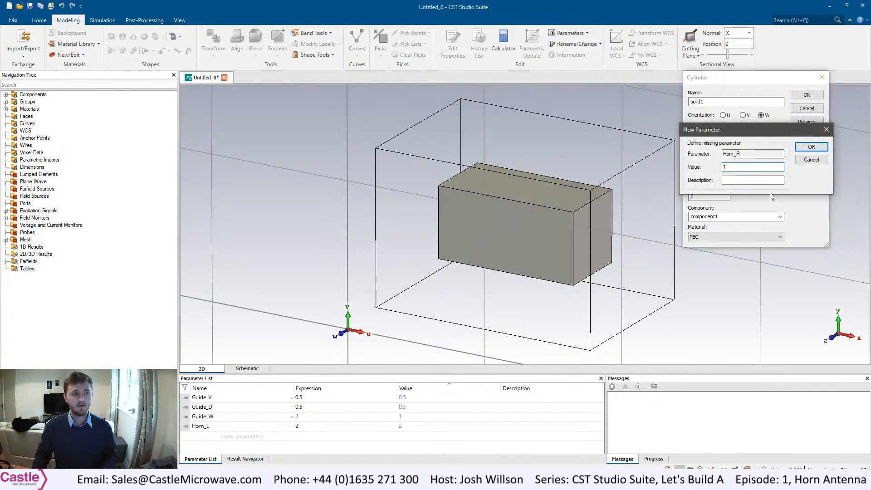
pyautogui.click(812, 147)
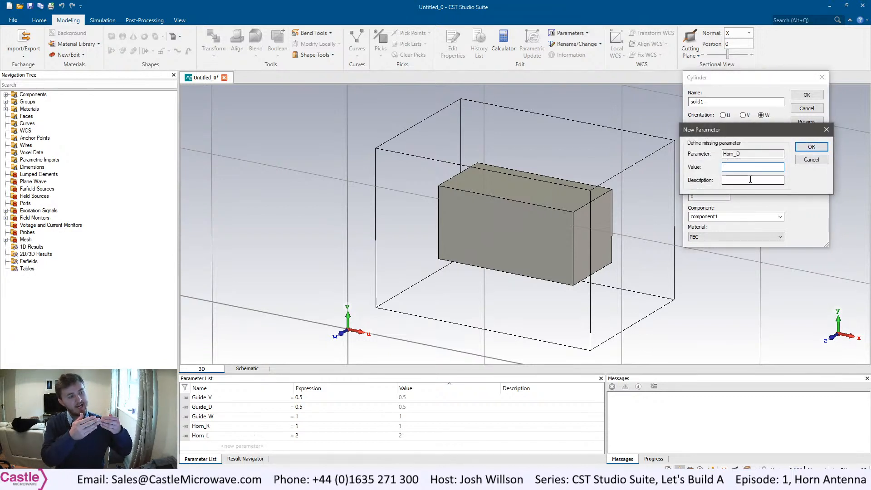
pyautogui.write('0.')
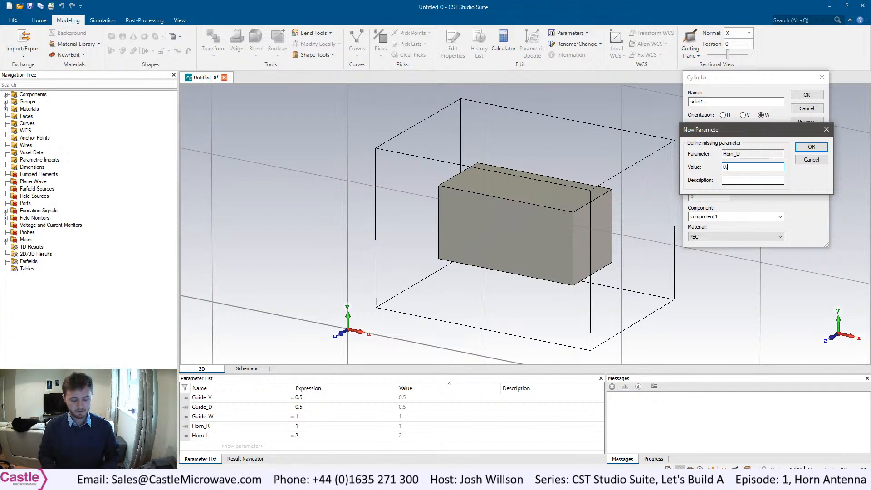
pyautogui.write('25')
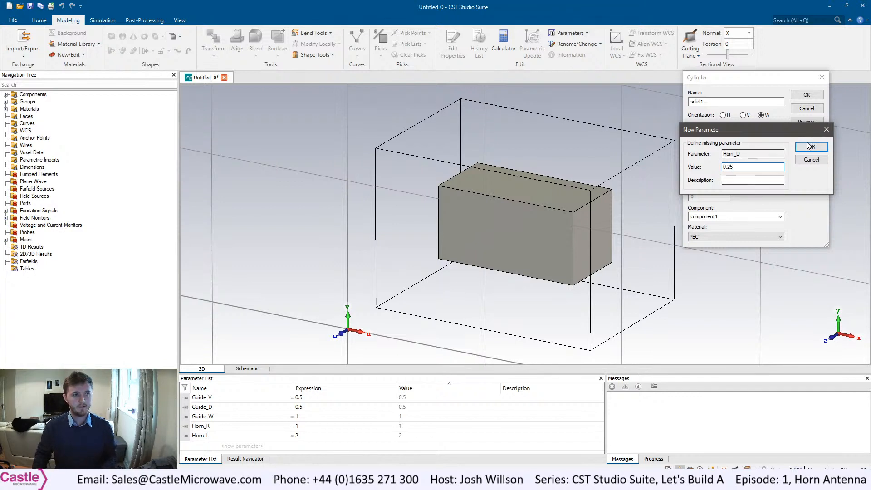
pyautogui.click(809, 146)
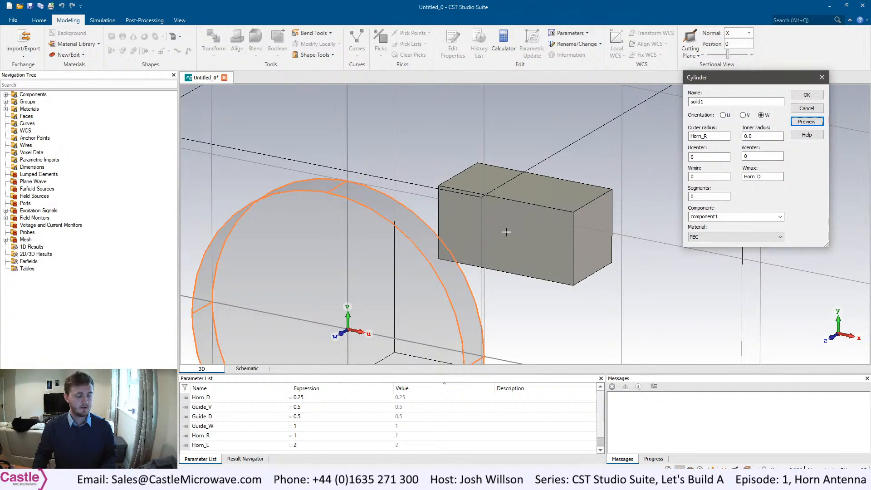
# Name the cylinder Horn and create it as a PEC solid in component1.
pyautogui.click(528, 214)
pyautogui.press('space')
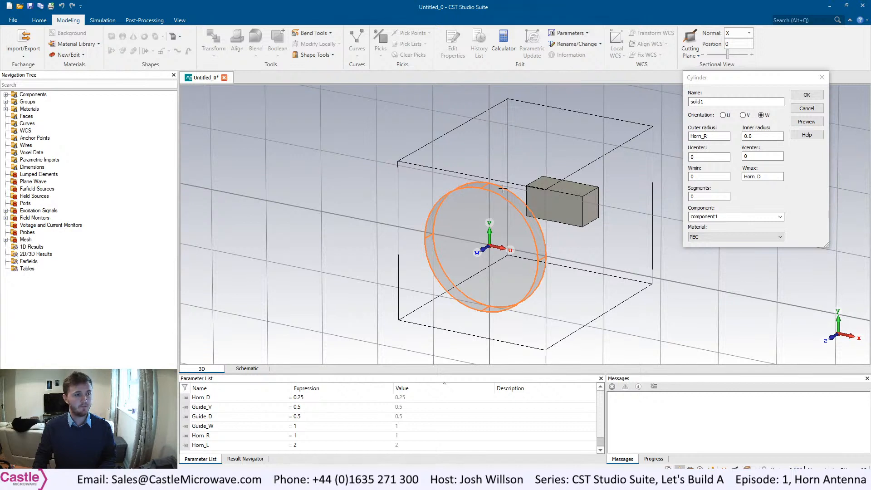
pyautogui.moveTo(715, 102); pyautogui.dragTo(682, 101)
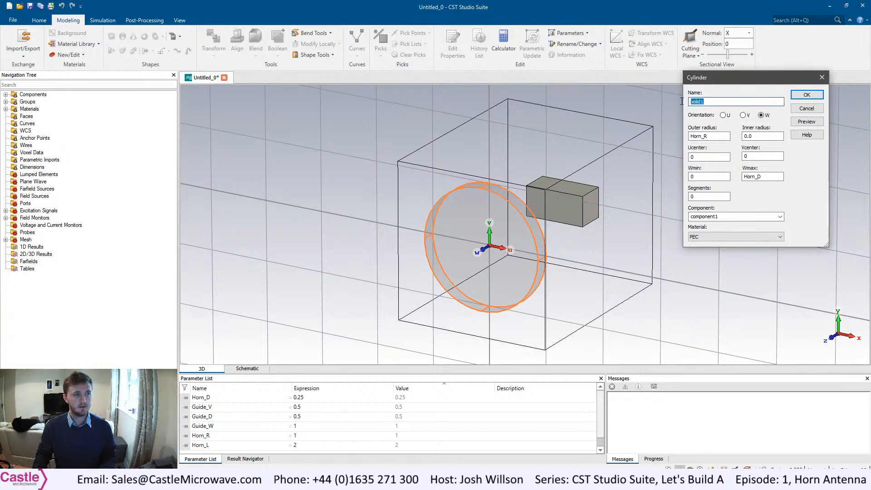
pyautogui.write('Horn')
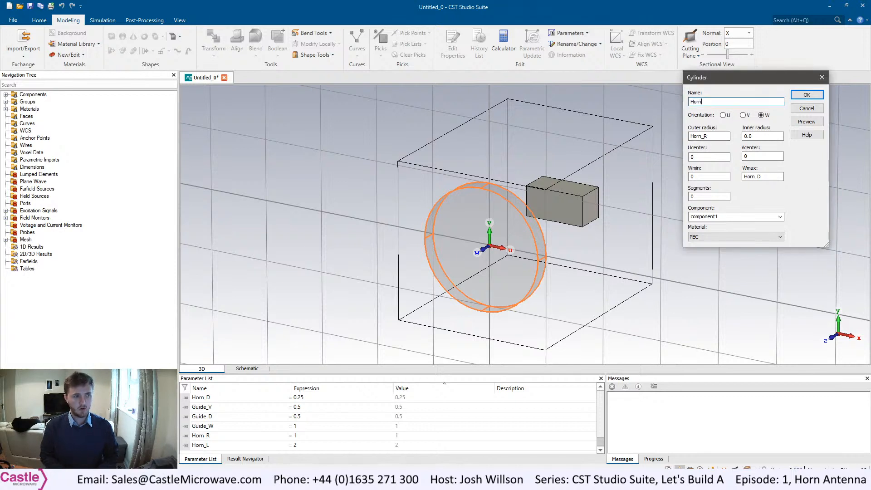
pyautogui.click(807, 94)
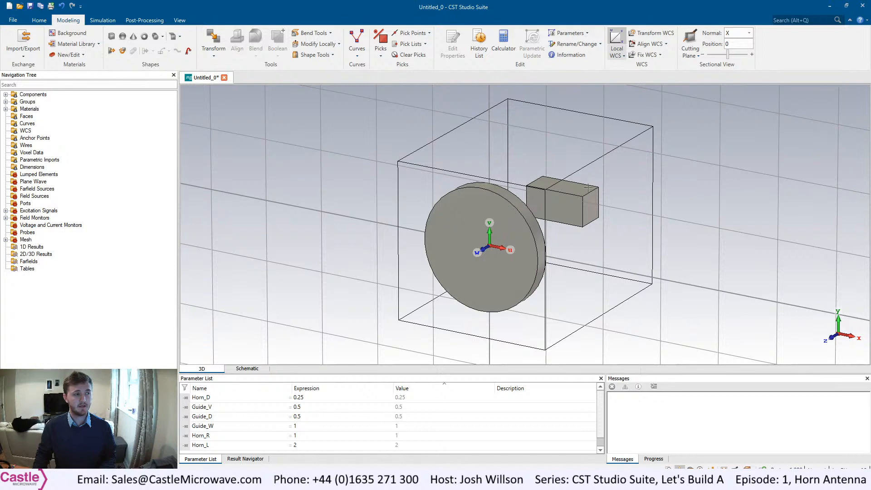
# Pick the waveguide brick's front face and the opposing back face of the Horn cylinder.
pyautogui.click(430, 34)
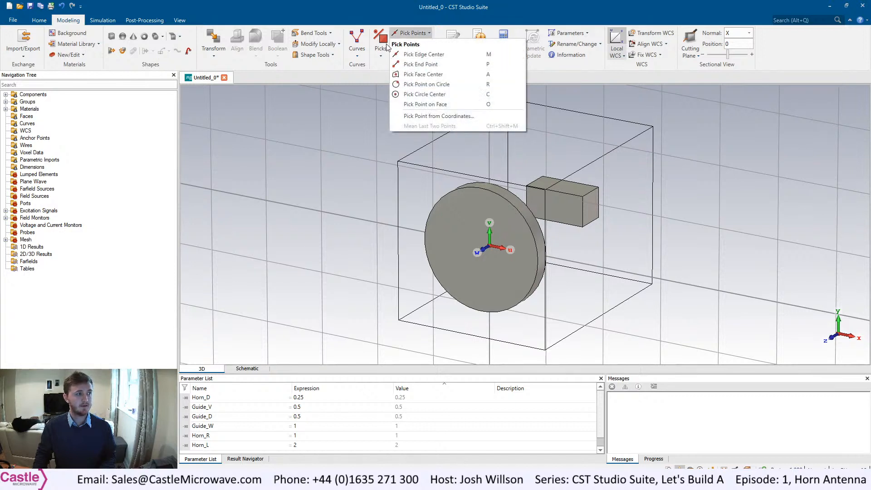
pyautogui.click(376, 56)
pyautogui.click(398, 86)
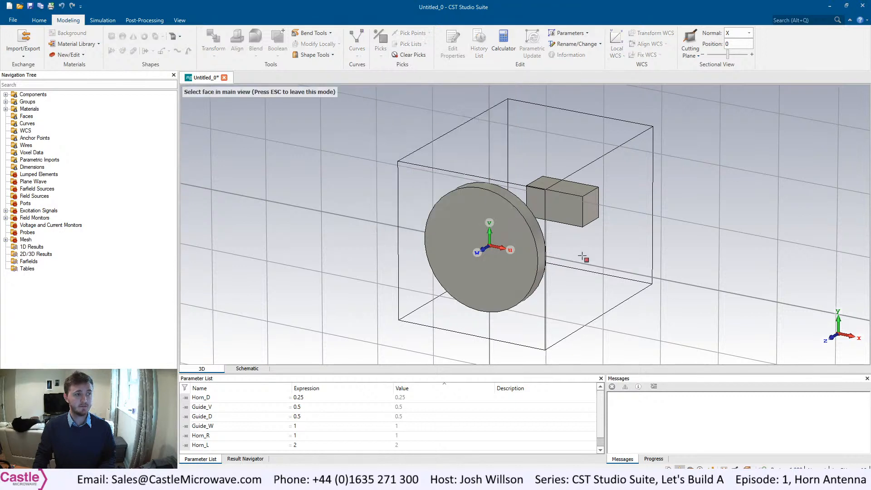
pyautogui.click(558, 210)
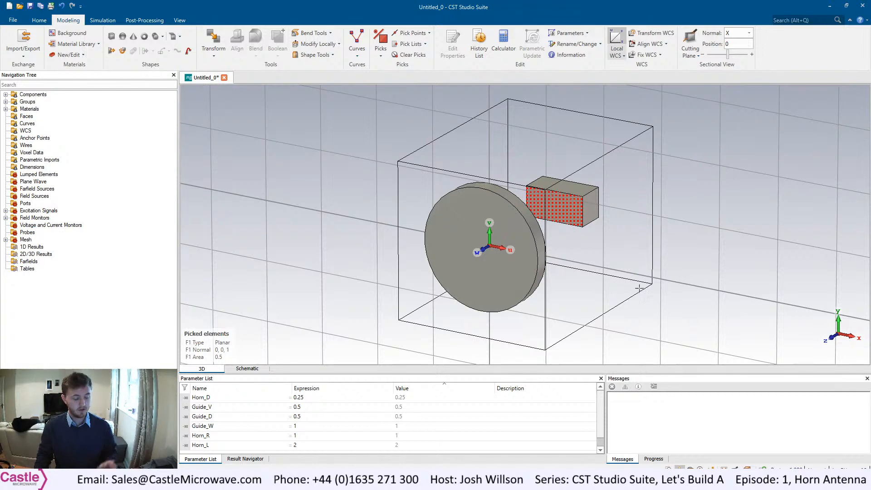
pyautogui.moveTo(603, 294); pyautogui.dragTo(367, 335)
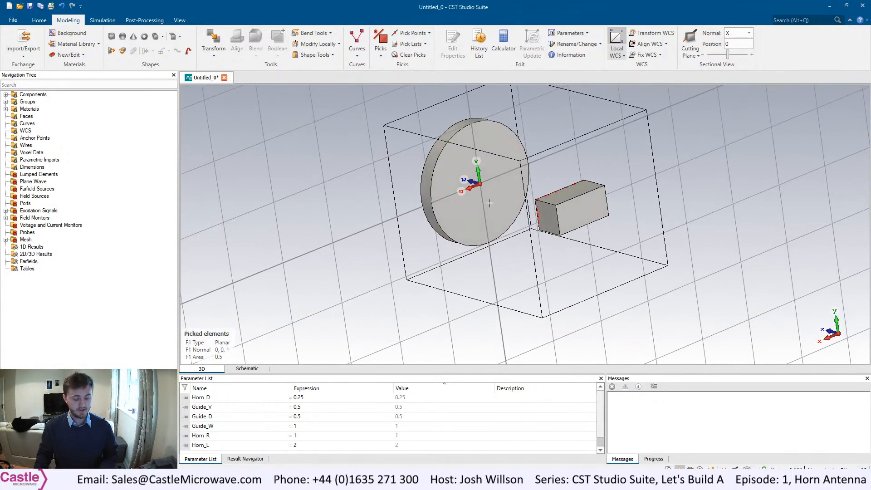
pyautogui.press('f')
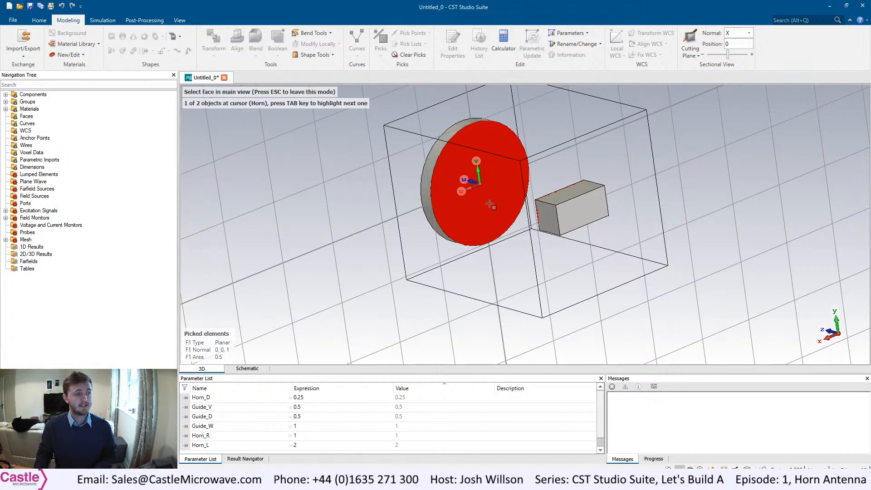
pyautogui.click(490, 204)
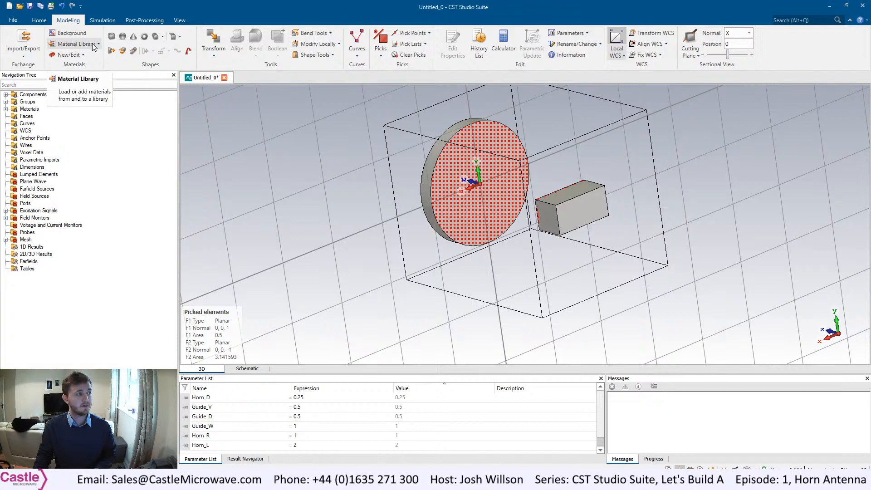
# Loft between the two picked faces with minimised twist and 0.0 smoothness, creating a PEC solid in component1.
pyautogui.click(134, 51)
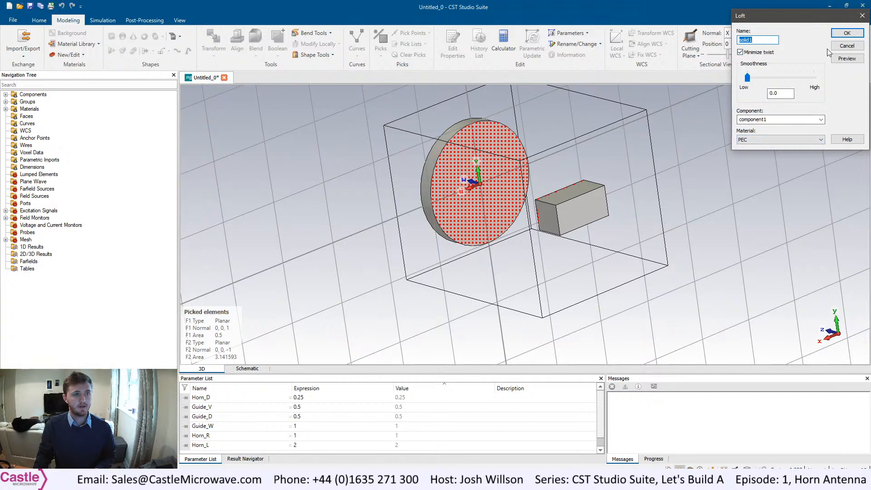
pyautogui.click(845, 59)
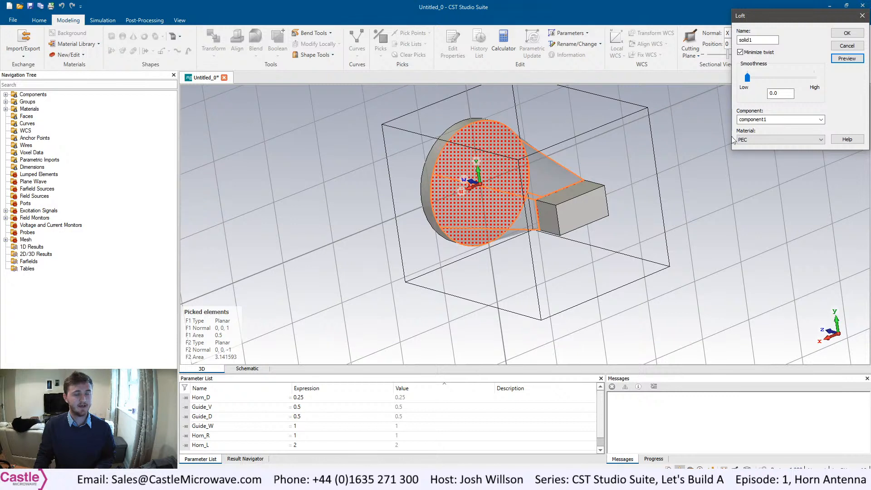
pyautogui.click(844, 33)
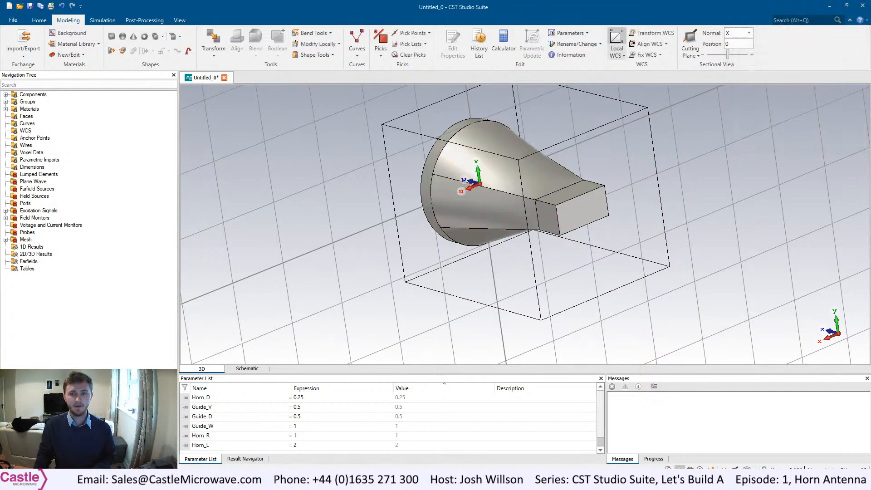
# Unite the Guide brick and the lofted solid1 with the Horn cylinder using a Boolean Add.
pyautogui.moveTo(488, 220); pyautogui.dragTo(366, 284)
pyautogui.press('0')
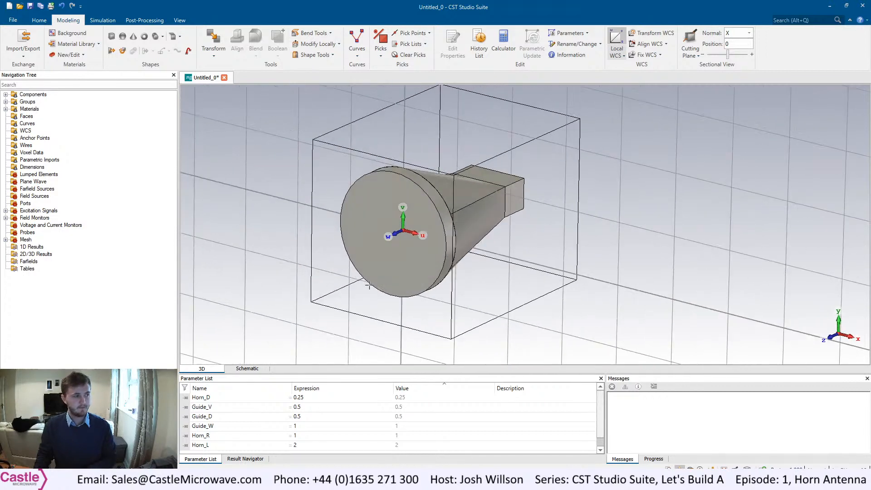
pyautogui.press('space')
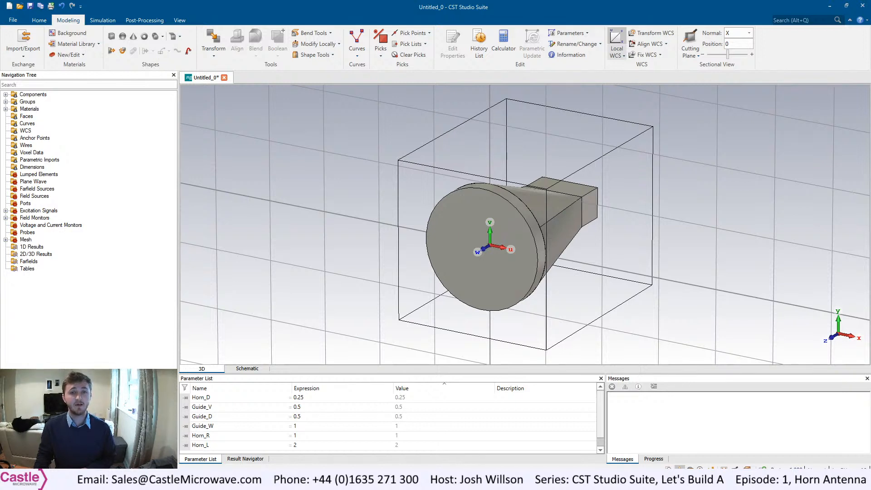
pyautogui.click(6, 95)
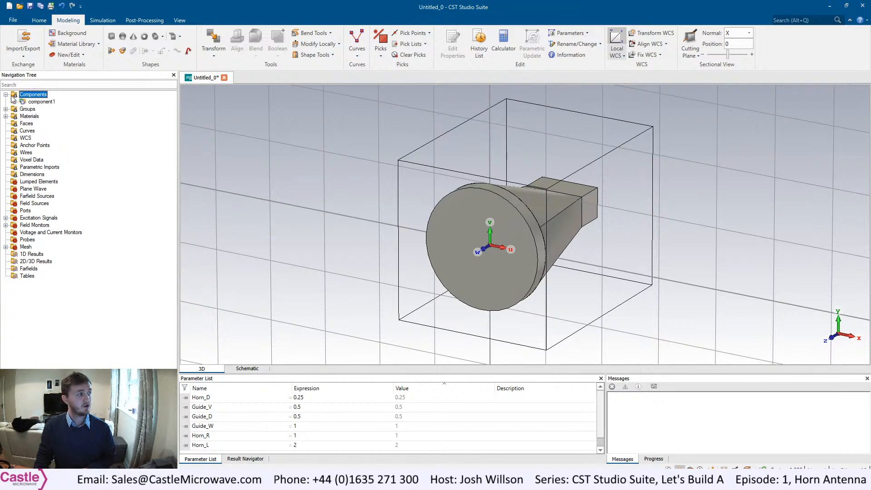
pyautogui.click(14, 101)
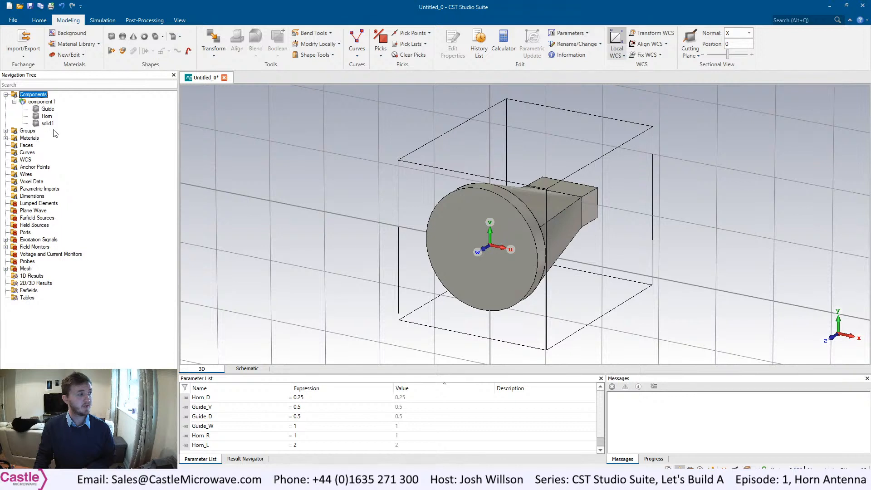
pyautogui.click(48, 116)
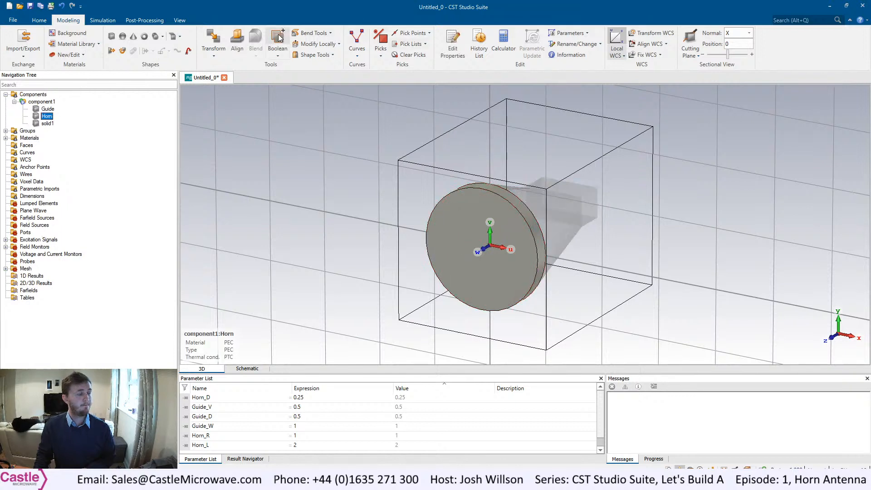
pyautogui.click(278, 55)
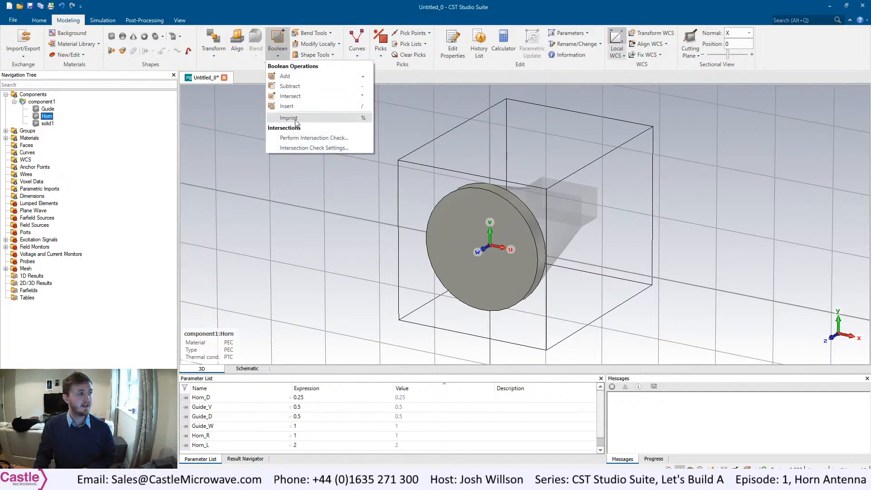
pyautogui.click(285, 77)
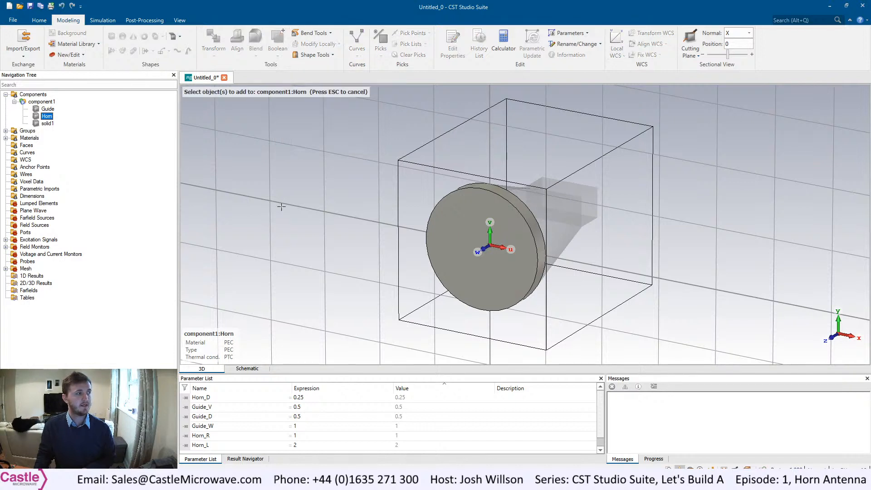
pyautogui.click(48, 109)
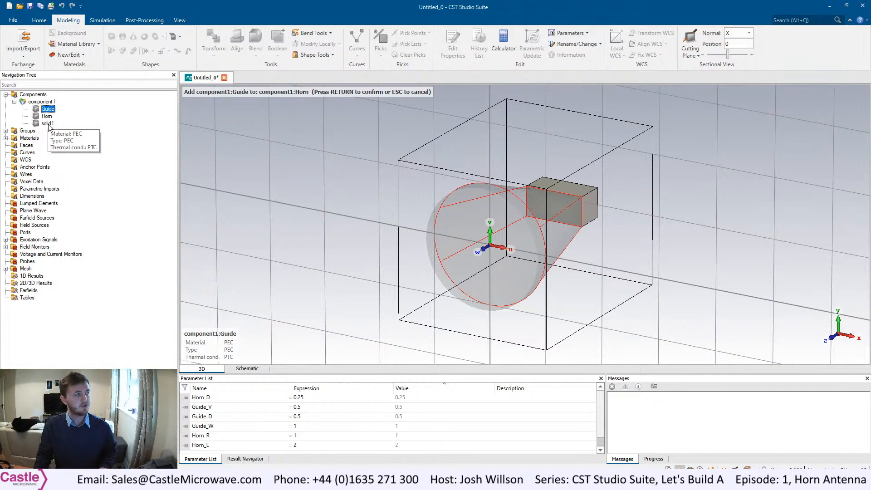
pyautogui.keyDown('ctrl'); pyautogui.click(47, 123); pyautogui.keyUp('ctrl')
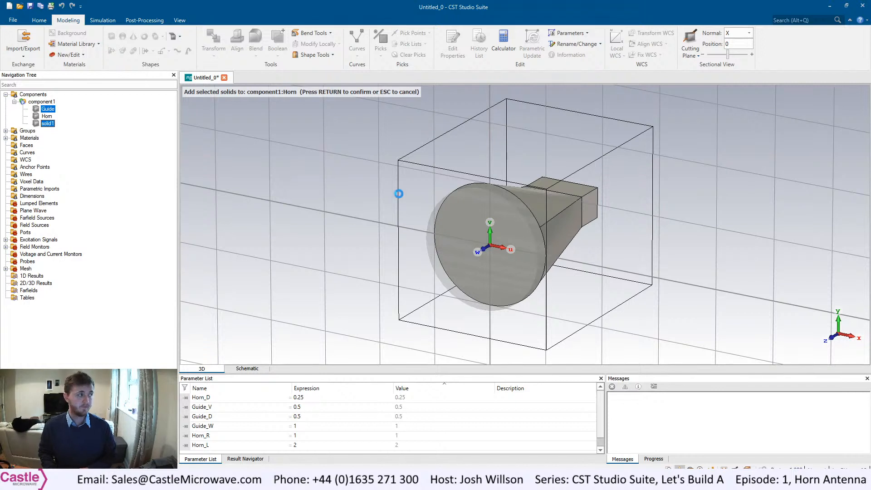
pyautogui.press('Return')
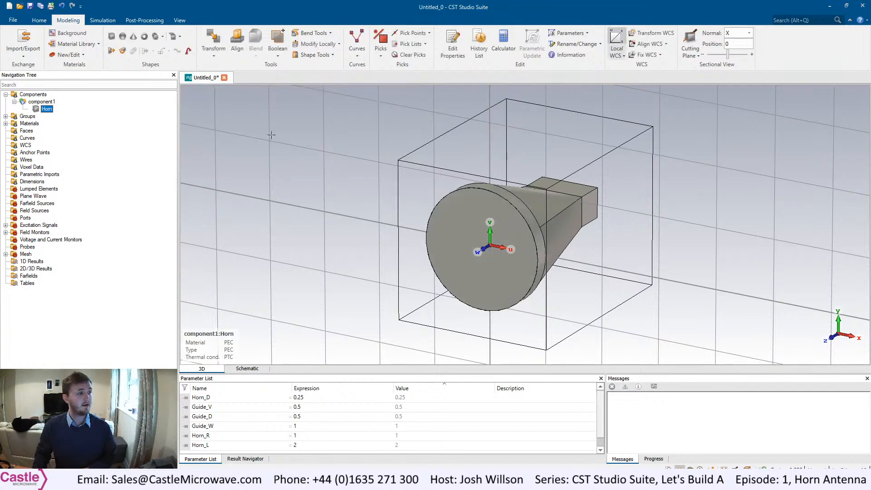
# Pick the circular aperture face of the Horn solid and the rectangular end face of its waveguide section.
pyautogui.click(47, 109)
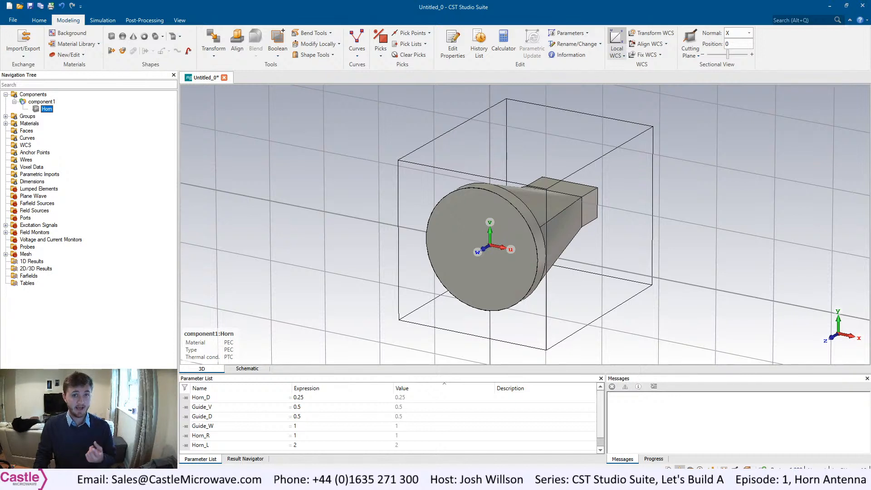
pyautogui.click(381, 52)
pyautogui.click(332, 127)
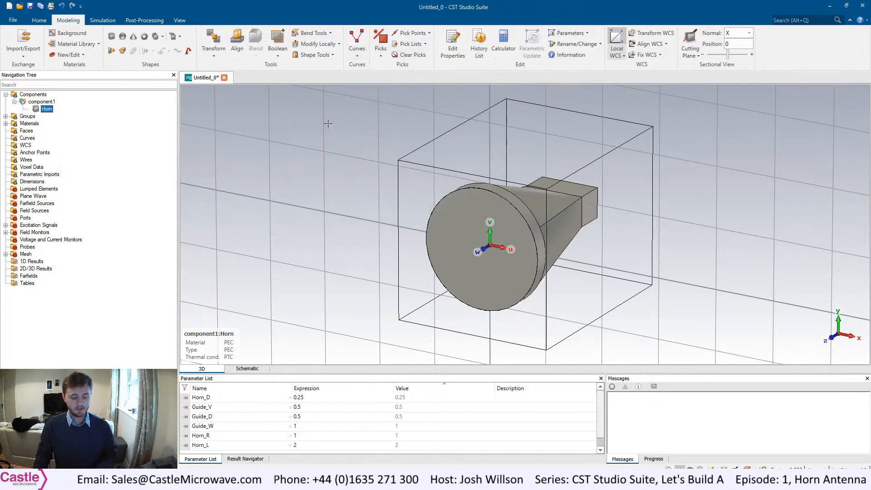
pyautogui.press('f')
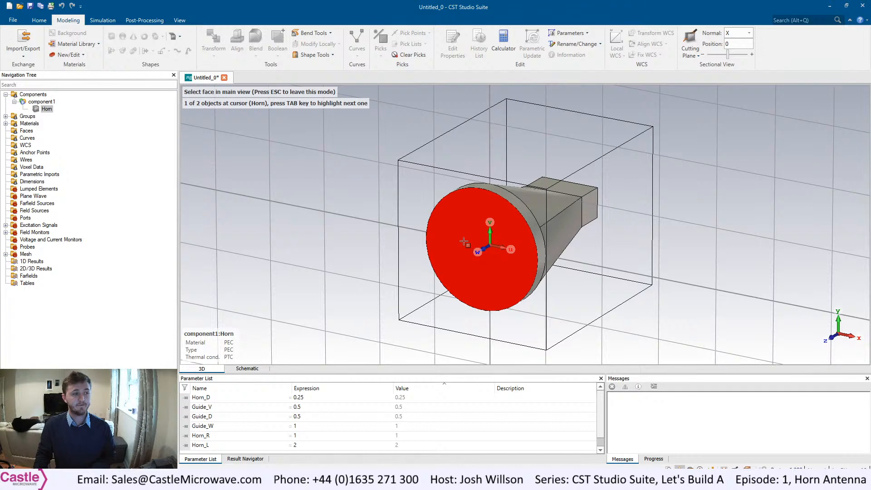
pyautogui.click(464, 242)
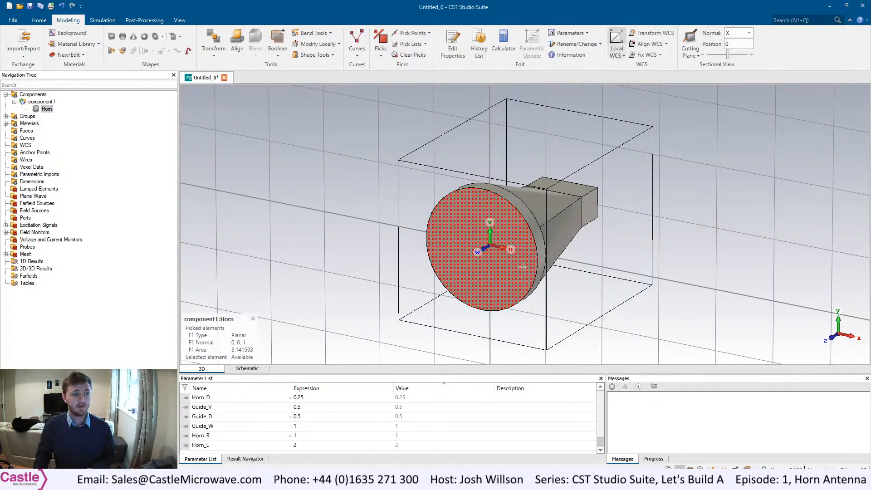
pyautogui.moveTo(685, 253); pyautogui.dragTo(590, 254)
pyautogui.moveTo(480, 228); pyautogui.dragTo(374, 249)
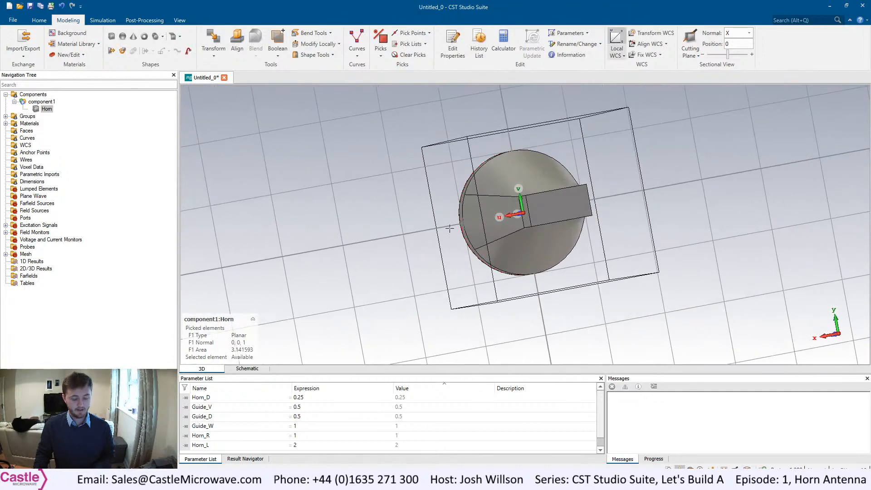
pyautogui.press('f')
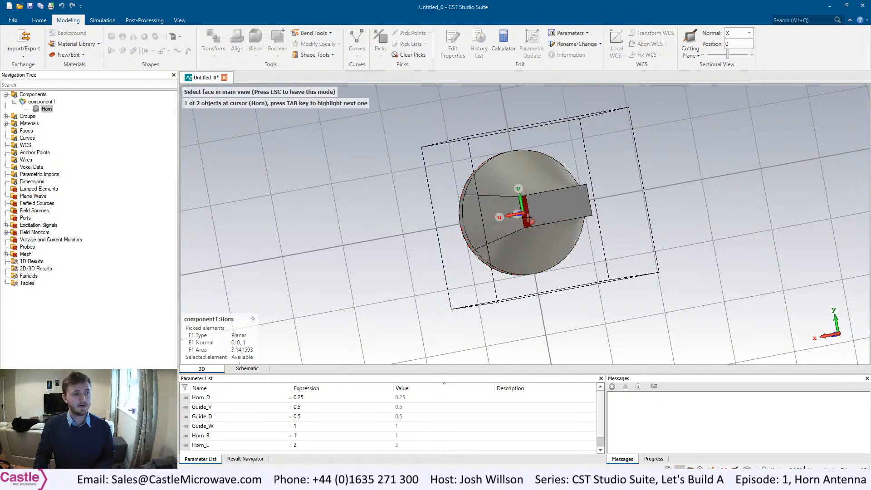
pyautogui.click(559, 209)
pyautogui.moveTo(320, 260); pyautogui.dragTo(614, 246)
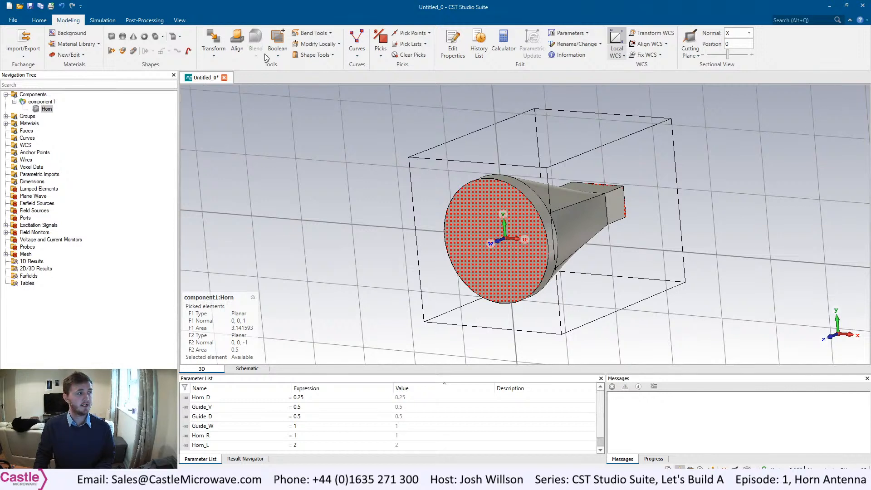
# Start shelling the Horn solid through the picked faces, with thickness Horn_T and direction Outside.
pyautogui.click(328, 56)
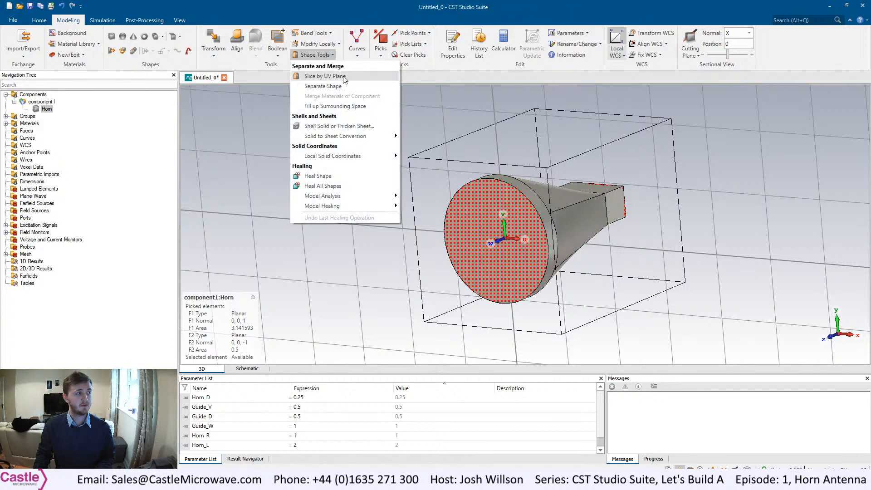
pyautogui.click(365, 128)
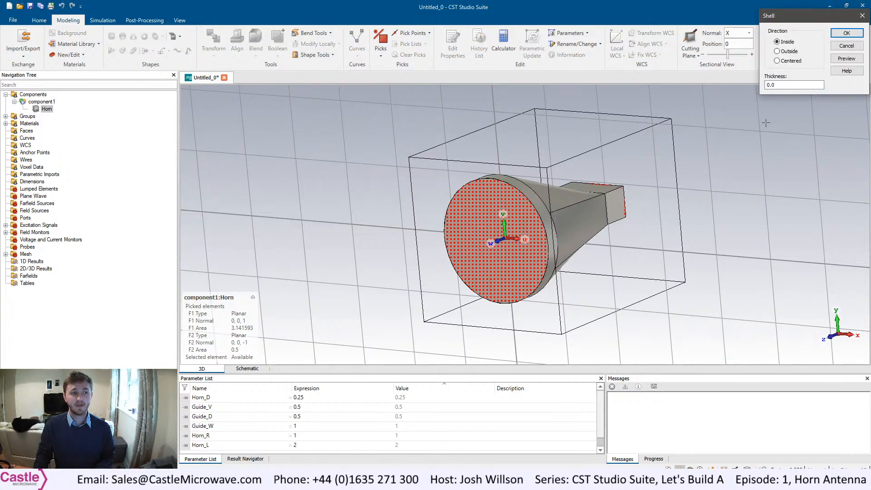
pyautogui.doubleClick(780, 85)
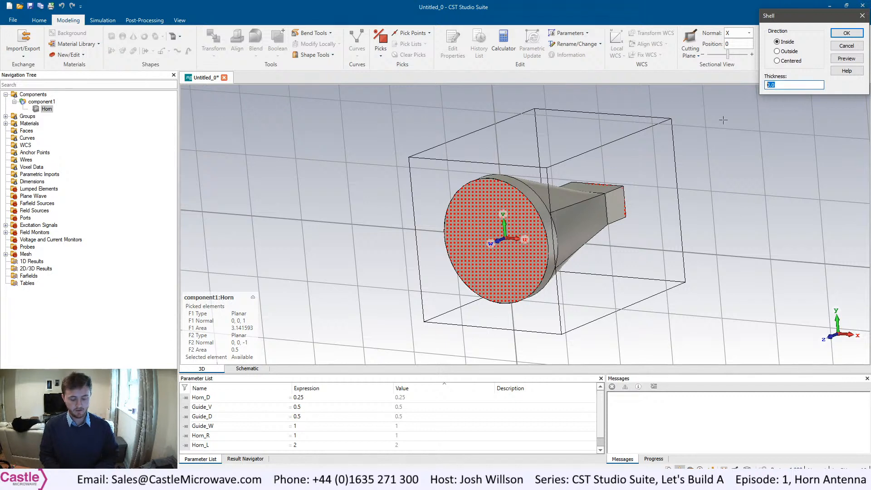
pyautogui.write('Hotn')
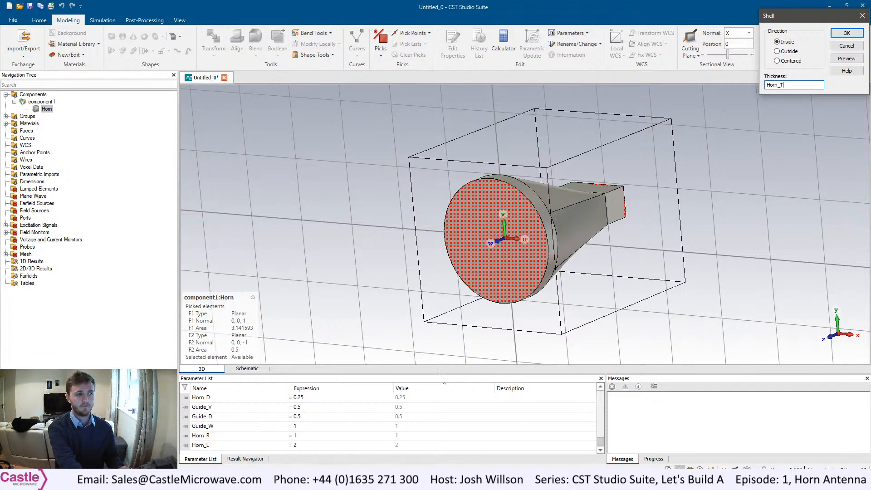
pyautogui.click(789, 53)
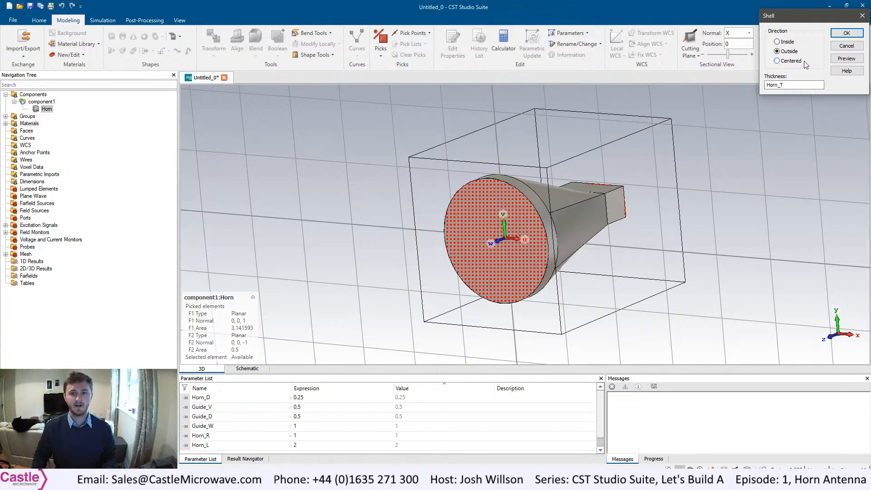
# Preview the shell, defining the missing parameter Horn_T as 0.01, and apply it to the Horn solid.
pyautogui.click(847, 59)
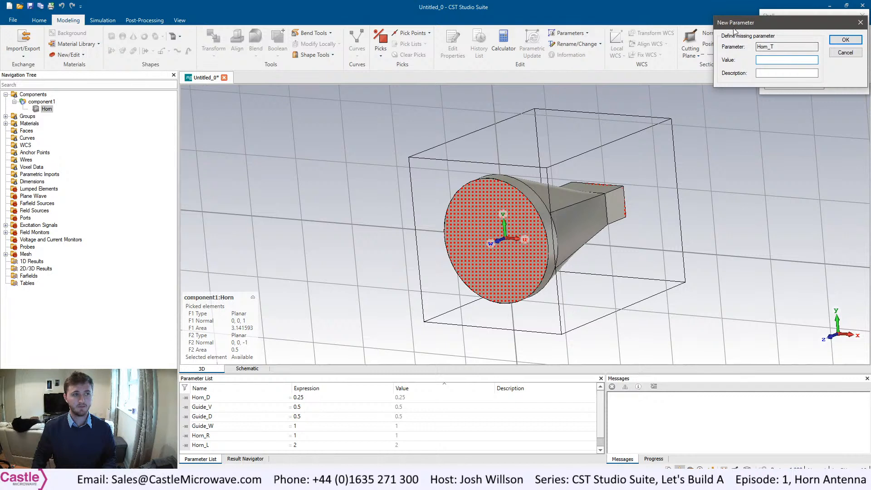
pyautogui.write('0.01')
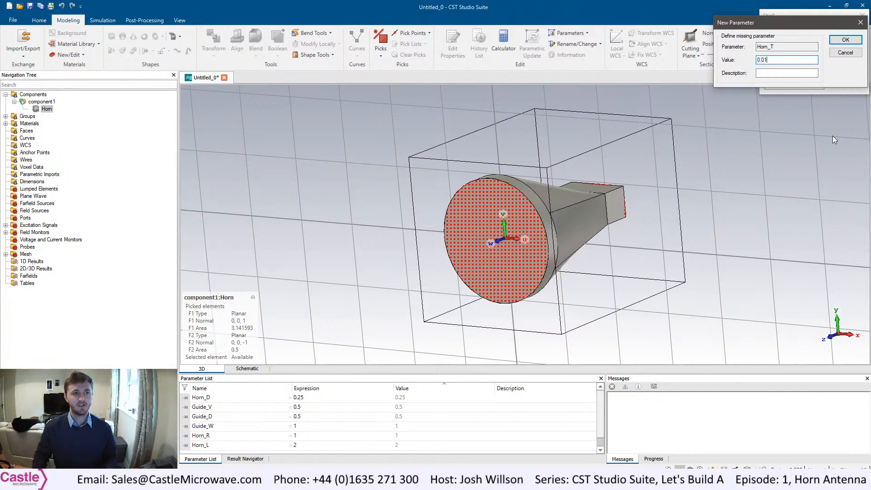
pyautogui.click(840, 40)
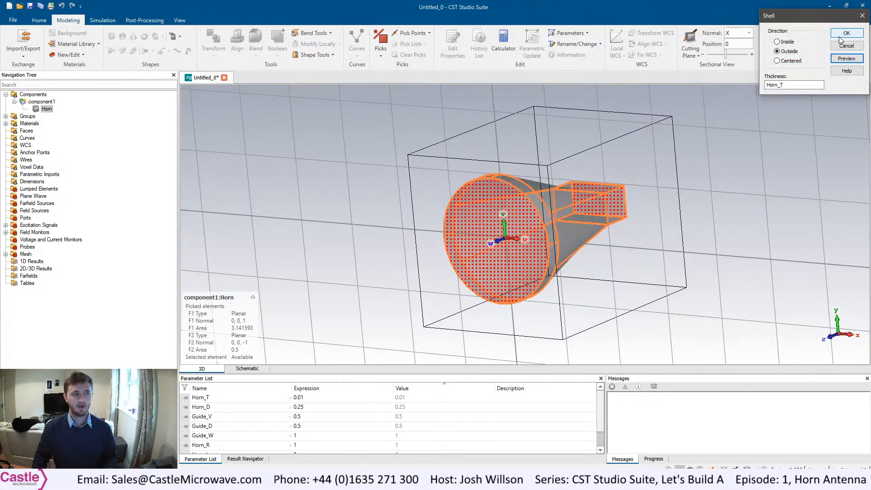
pyautogui.moveTo(550, 205)
pyautogui.mouseDown(button='middle')
pyautogui.moveTo(634, 181)
pyautogui.moveTo(510, 169)
pyautogui.moveTo(486, 238)
pyautogui.moveTo(550, 200)
pyautogui.mouseUp(button='middle')
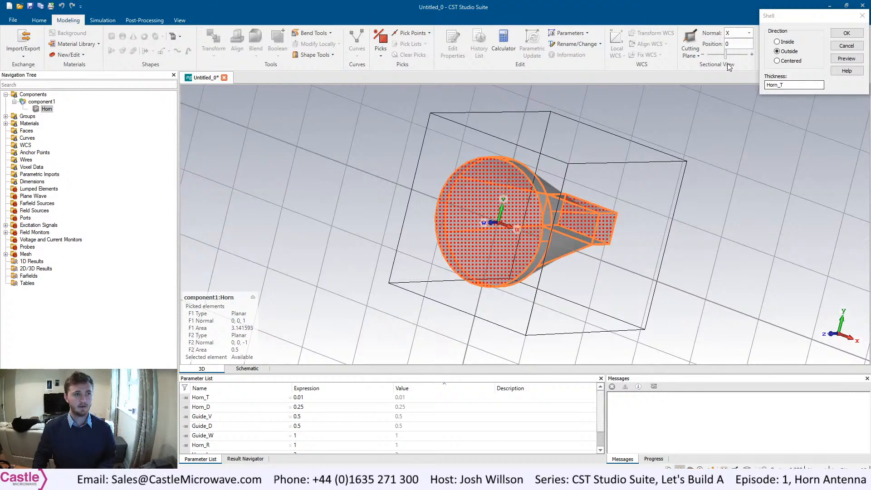
pyautogui.click(847, 33)
pyautogui.click(847, 34)
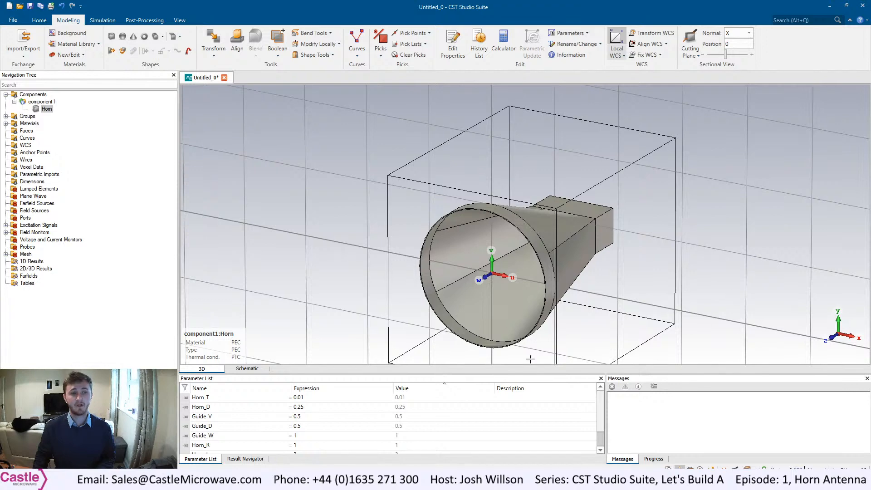
# Examine the hollow horn from both ends and the wall thickness at the rectangular waveguide opening.
pyautogui.moveTo(598, 298); pyautogui.dragTo(611, 253, button='middle')
pyautogui.keyDown('ctrl'); pyautogui.moveTo(572, 259); pyautogui.dragTo(869, 239); pyautogui.keyUp('ctrl')
pyautogui.moveTo(350, 245); pyautogui.dragTo(769, 330)
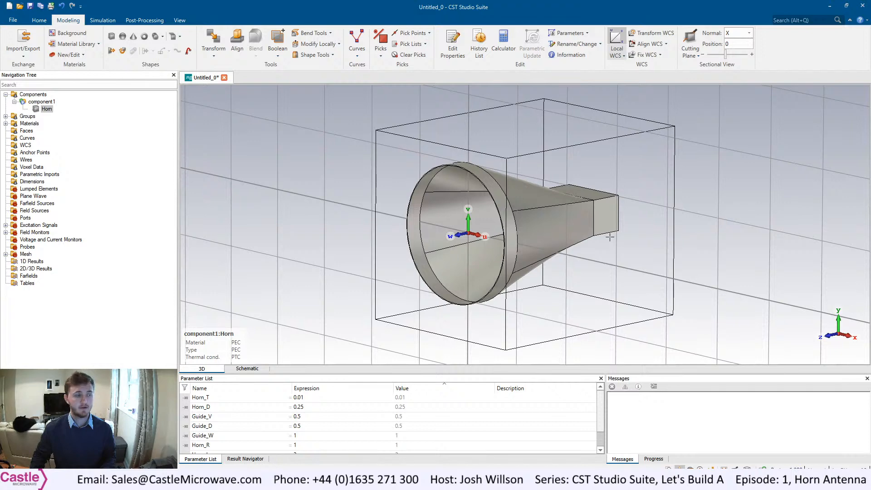
pyautogui.moveTo(641, 232); pyautogui.dragTo(370, 266)
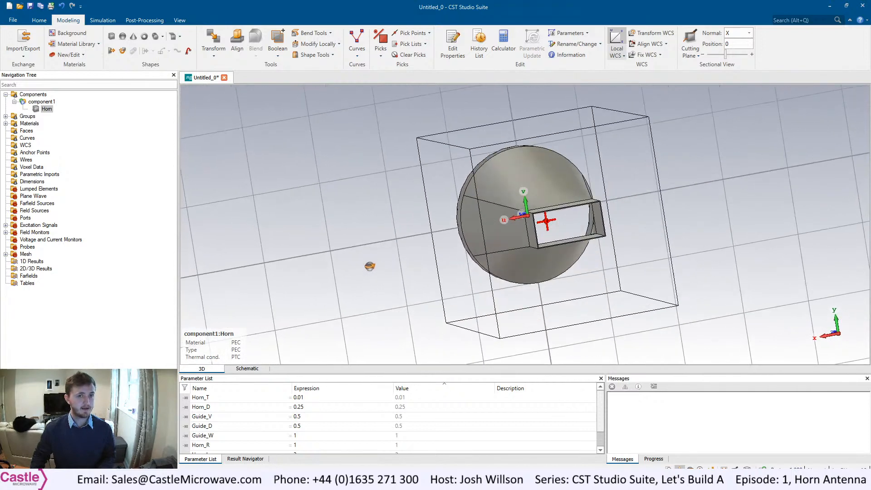
pyautogui.scroll(5, 549, 250)
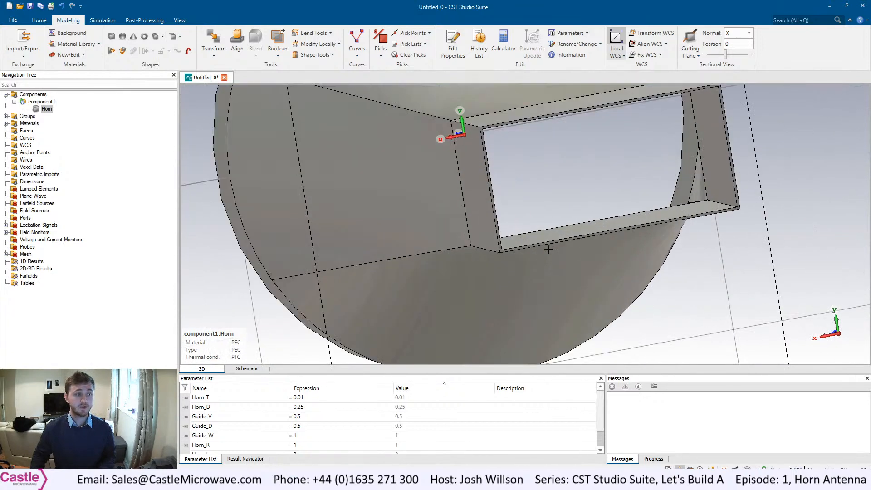
pyautogui.scroll(2, 549, 249)
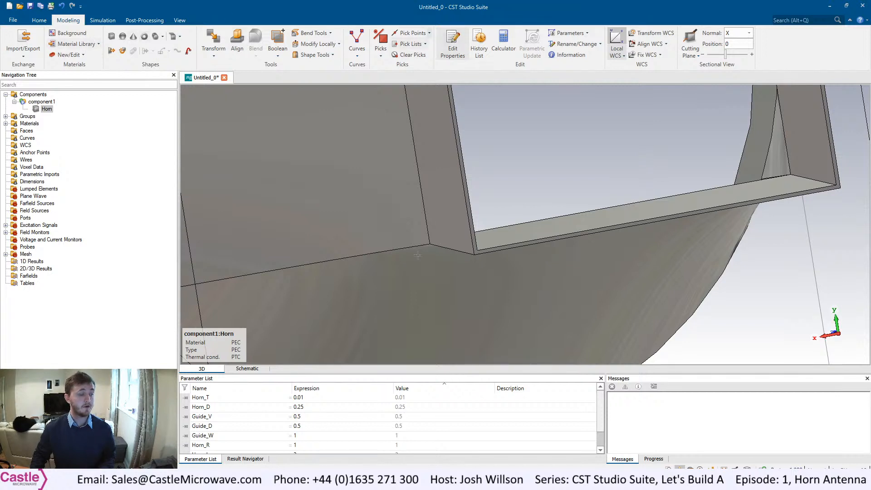
pyautogui.scroll(3, 470, 253)
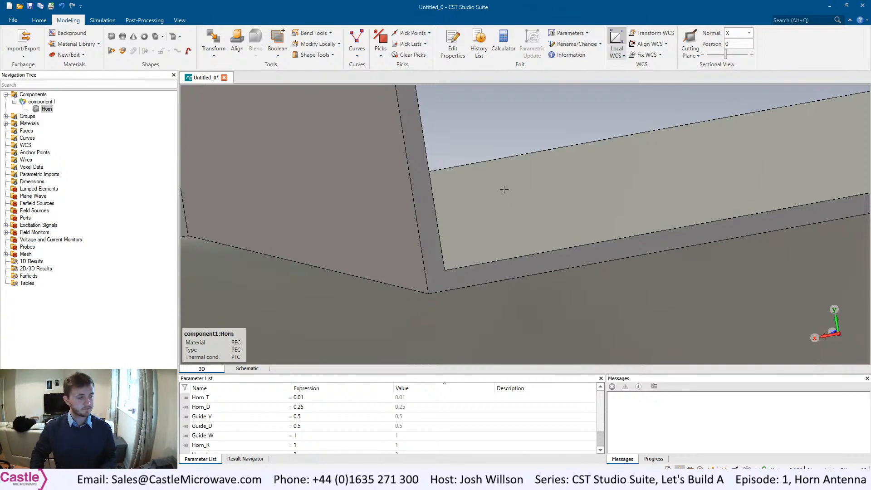
# Pick the inner lower corner point of the rectangular waveguide opening to read its coordinates.
pyautogui.press('p')
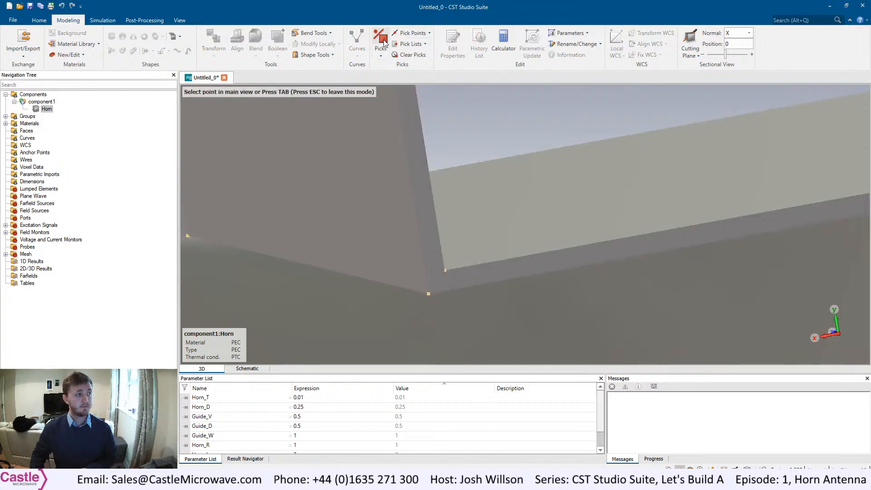
pyautogui.scroll(2, 507, 245)
pyautogui.moveTo(470, 258); pyautogui.dragTo(460, 262, button='middle')
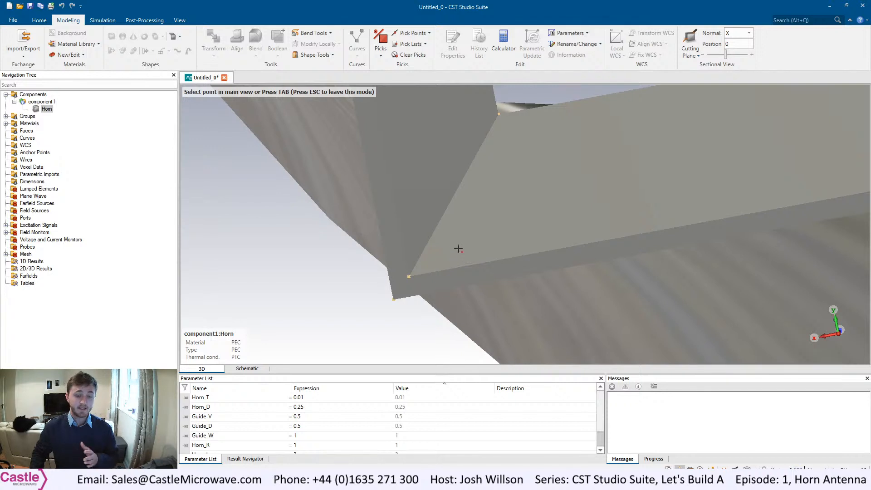
pyautogui.click(410, 277)
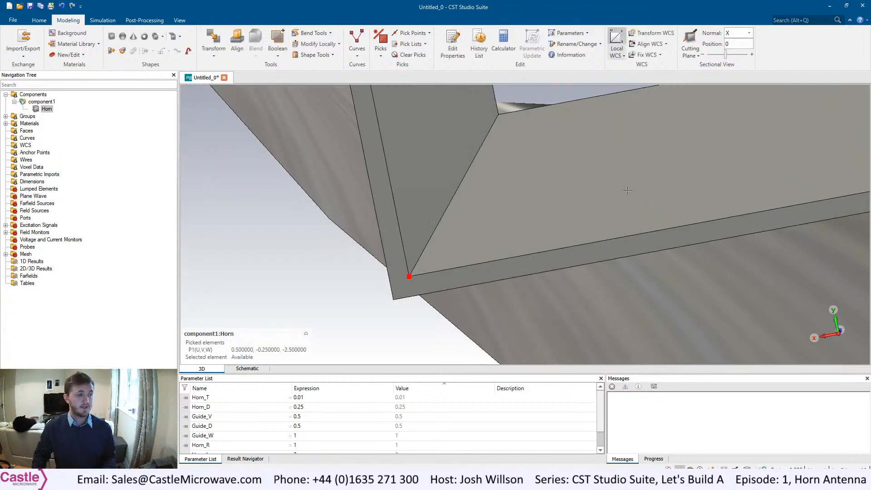
# Start picking an edge along the upper wall of the rectangular waveguide opening.
pyautogui.scroll(-5, 632, 184)
pyautogui.scroll(-5, 464, 220)
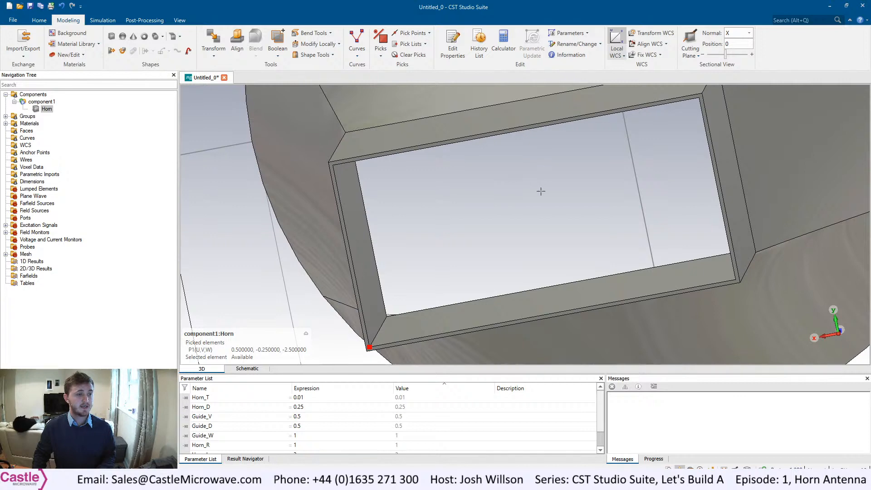
pyautogui.scroll(3, 558, 173)
pyautogui.scroll(-3, 579, 148)
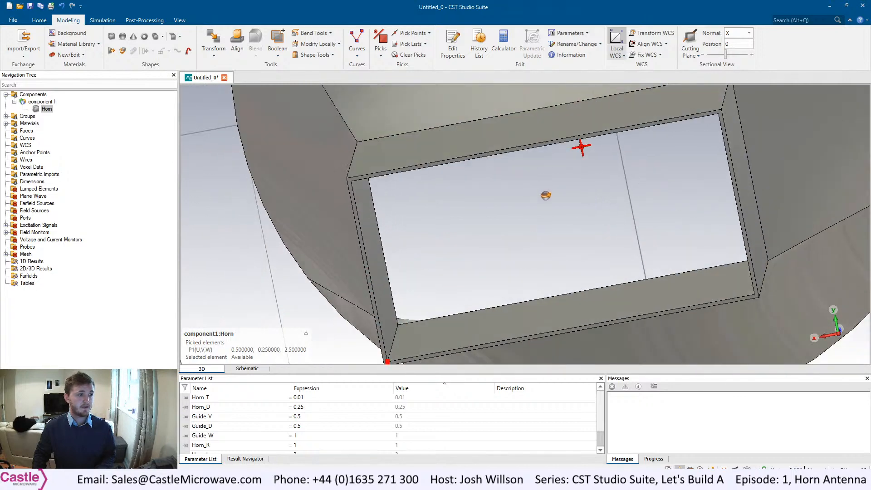
pyautogui.scroll(5, 576, 151)
pyautogui.scroll(-1, 507, 223)
pyautogui.scroll(2, 505, 204)
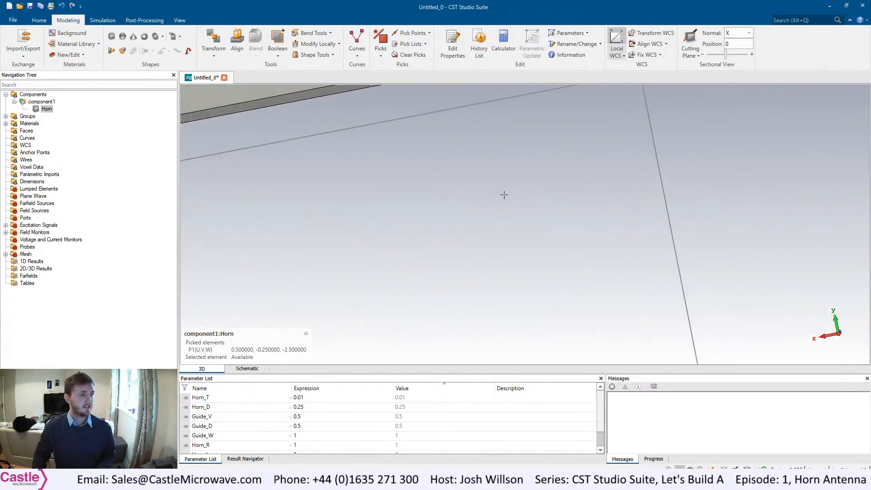
pyautogui.moveTo(460, 123); pyautogui.dragTo(389, 203, button='middle')
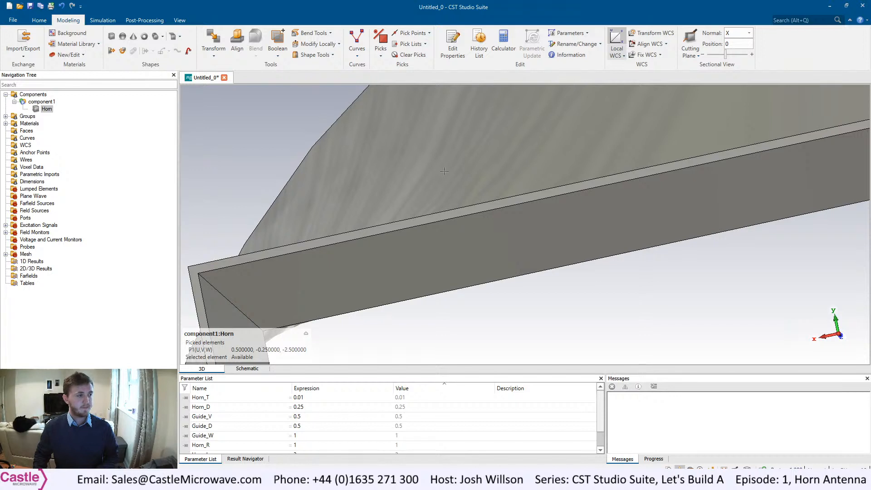
pyautogui.press('e')
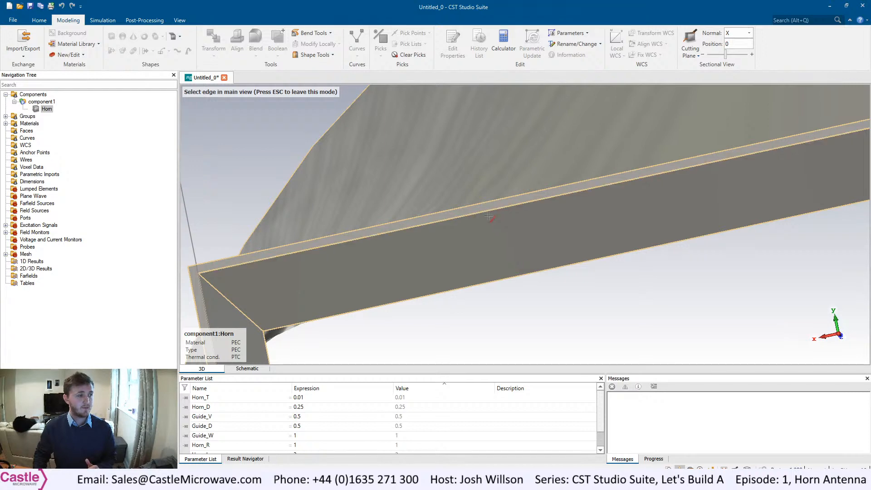
# Pick the upper inner edge of the horn's rectangular waveguide opening.
pyautogui.doubleClick(488, 215)
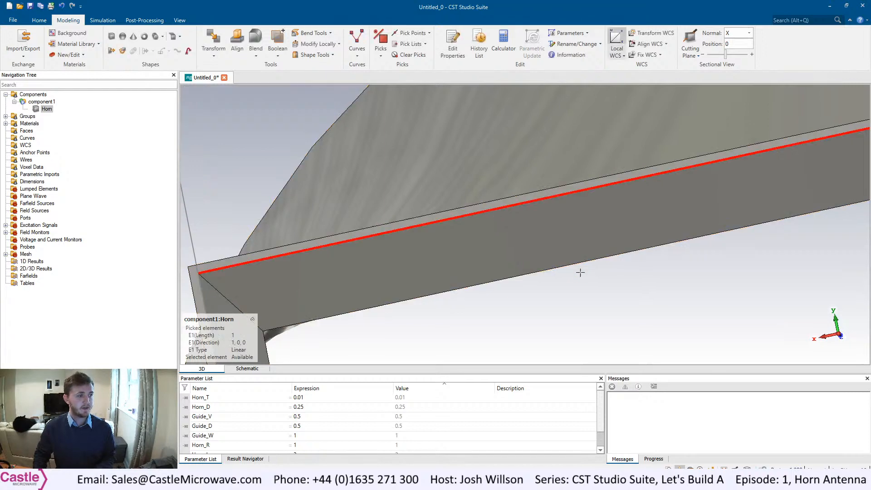
pyautogui.scroll(-5, 581, 272)
pyautogui.moveTo(581, 273); pyautogui.dragTo(530, 180, button='middle')
pyautogui.keyDown('ctrl'); pyautogui.moveTo(530, 179); pyautogui.dragTo(554, 216); pyautogui.keyUp('ctrl')
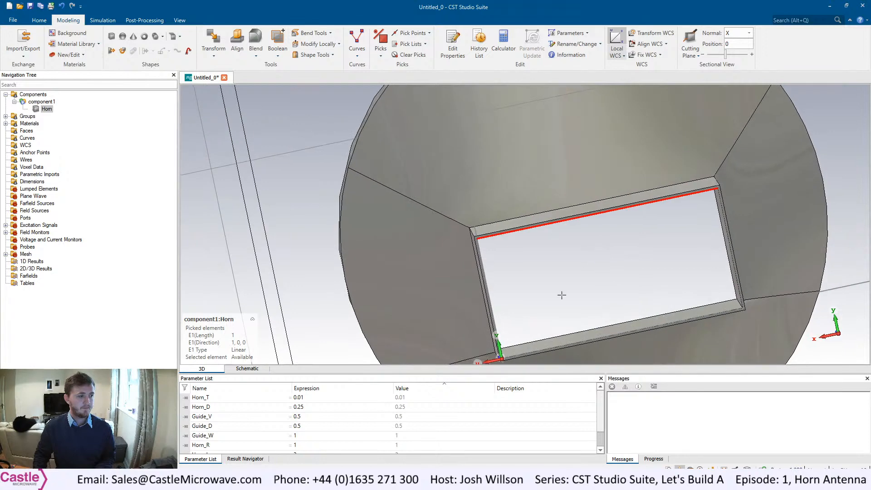
# Examine the lower corner of the waveguide opening around the origin of the local coordinate system.
pyautogui.moveTo(562, 291); pyautogui.dragTo(523, 235, button='middle')
pyautogui.keyDown('ctrl'); pyautogui.moveTo(502, 288); pyautogui.dragTo(451, 304); pyautogui.keyUp('ctrl')
pyautogui.scroll(5, 447, 311)
pyautogui.keyDown('ctrl'); pyautogui.moveTo(383, 298); pyautogui.dragTo(450, 306); pyautogui.keyUp('ctrl')
pyautogui.scroll(-8, 499, 303)
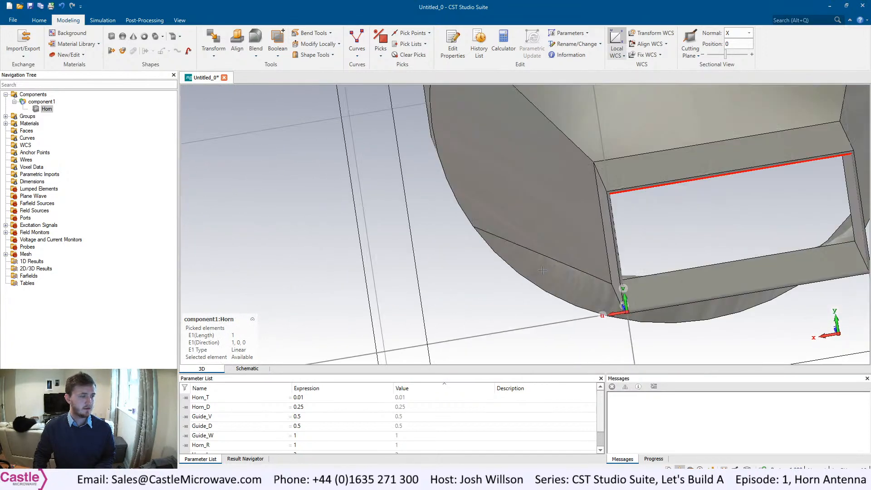
pyautogui.keyDown('ctrl'); pyautogui.moveTo(629, 302); pyautogui.dragTo(675, 288); pyautogui.keyUp('ctrl')
pyautogui.scroll(7, 625, 284)
pyautogui.moveTo(575, 236); pyautogui.dragTo(542, 284, button='middle')
pyautogui.keyDown('ctrl'); pyautogui.moveTo(543, 285); pyautogui.dragTo(500, 294); pyautogui.keyUp('ctrl')
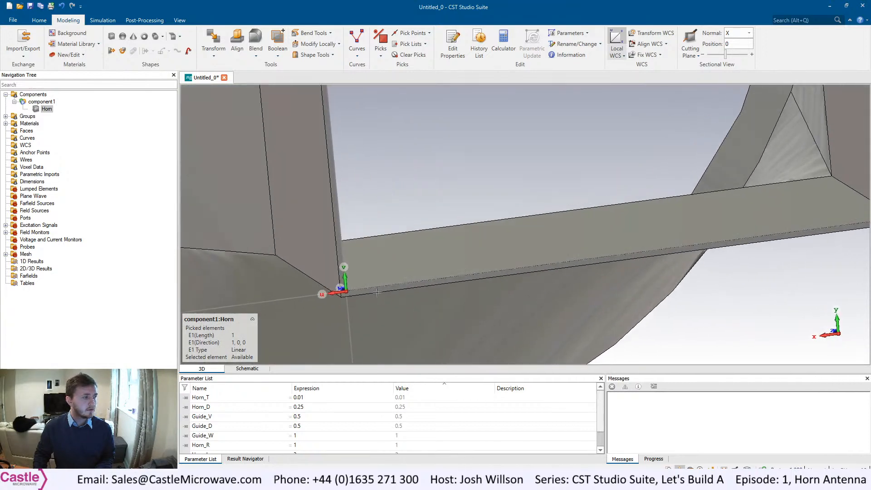
pyautogui.press('e')
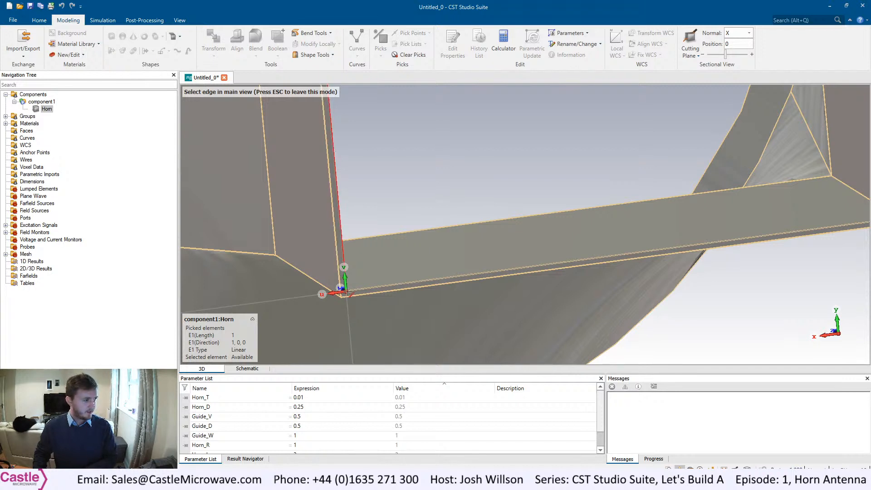
pyautogui.press('Escape')
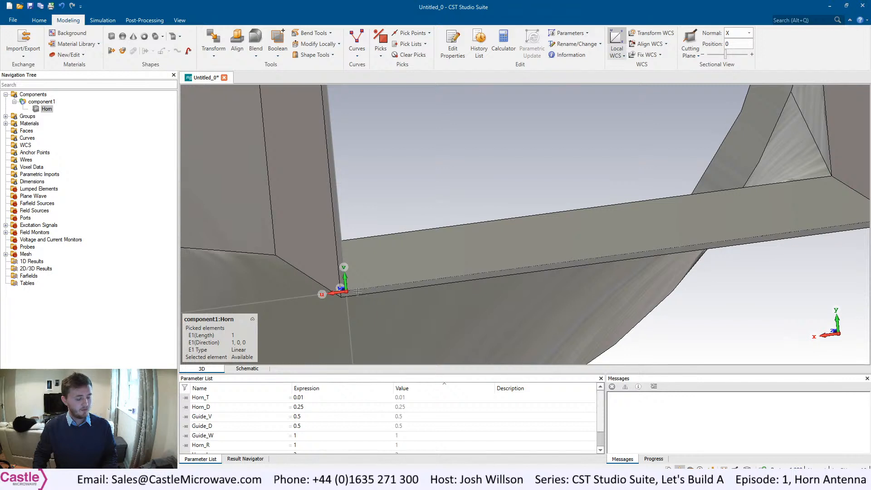
pyautogui.scroll(-3, 423, 188)
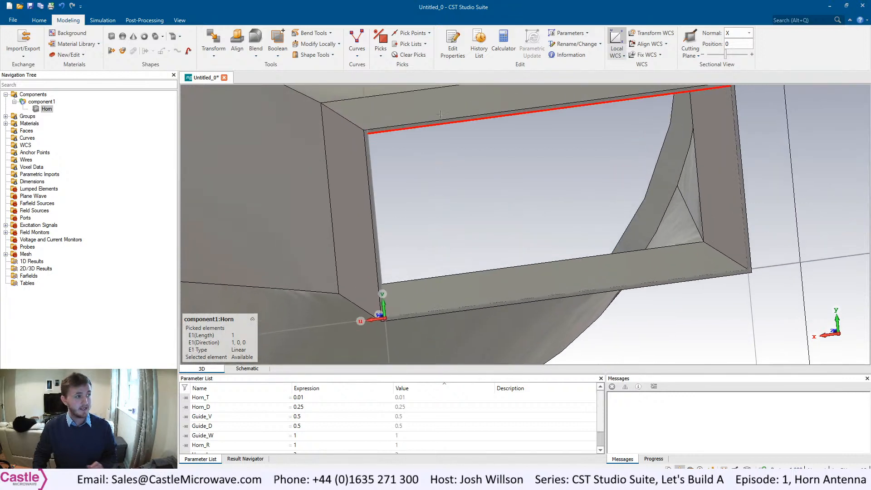
# Disable the last "align wcs with point" entry in the history list and update the model.
pyautogui.click(486, 47)
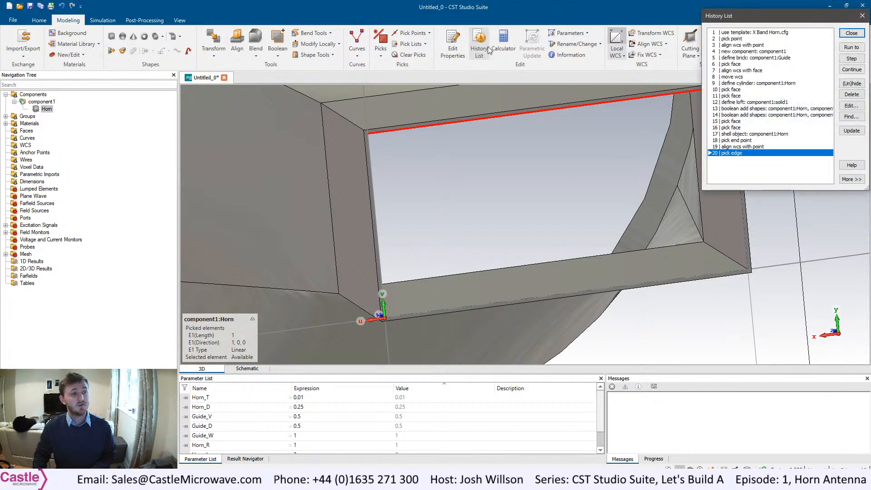
pyautogui.click(732, 147)
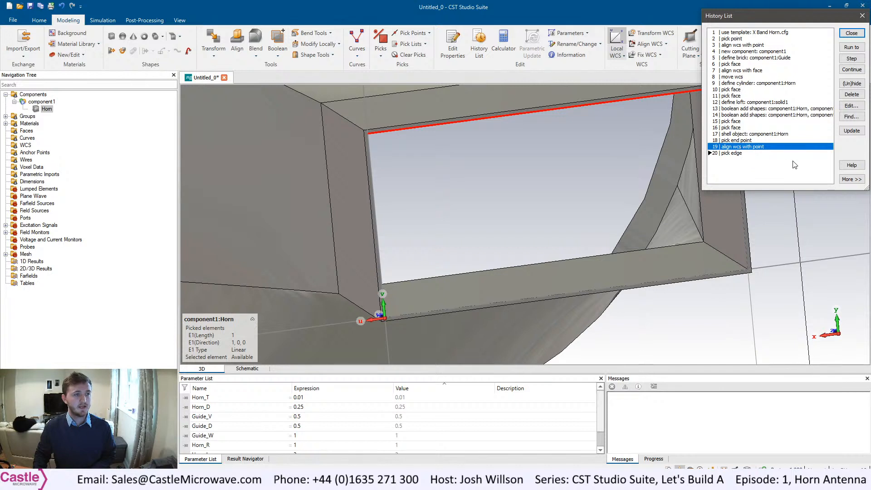
pyautogui.click(857, 85)
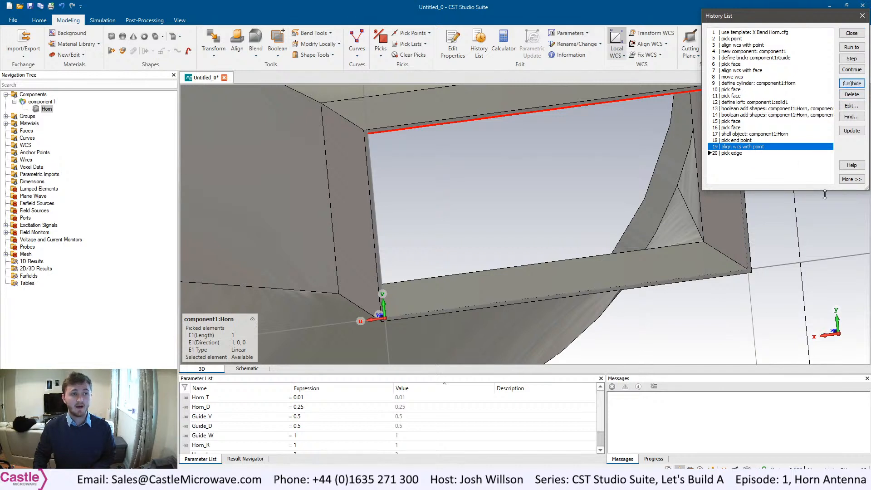
pyautogui.click(852, 131)
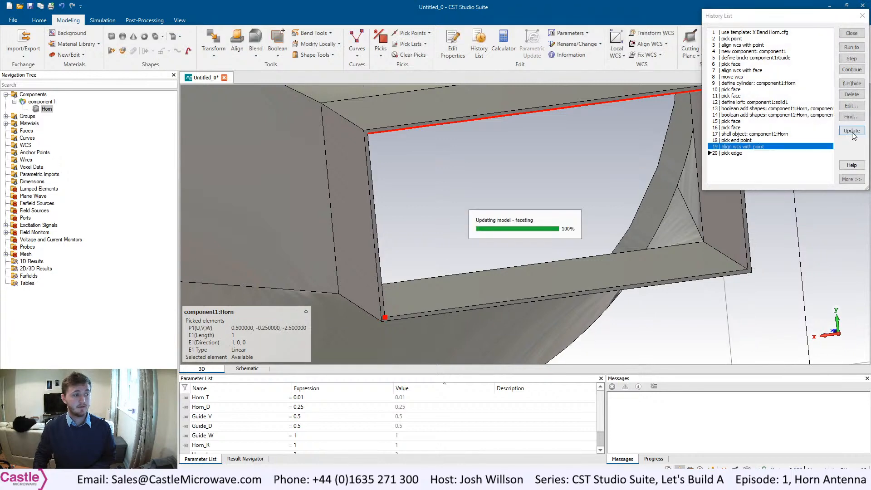
pyautogui.scroll(-5, 360, 259)
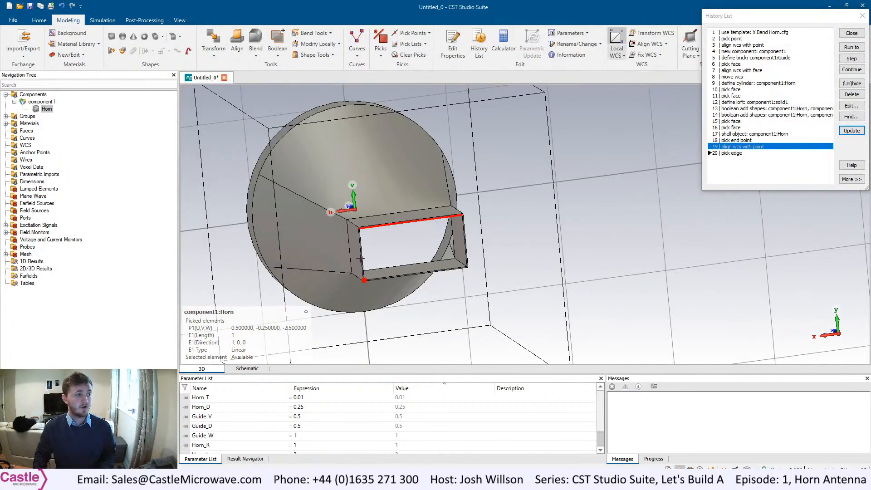
pyautogui.moveTo(361, 259); pyautogui.dragTo(393, 235, button='middle')
pyautogui.scroll(-3, 392, 235)
pyautogui.moveTo(222, 225); pyautogui.dragTo(219, 258, button='middle')
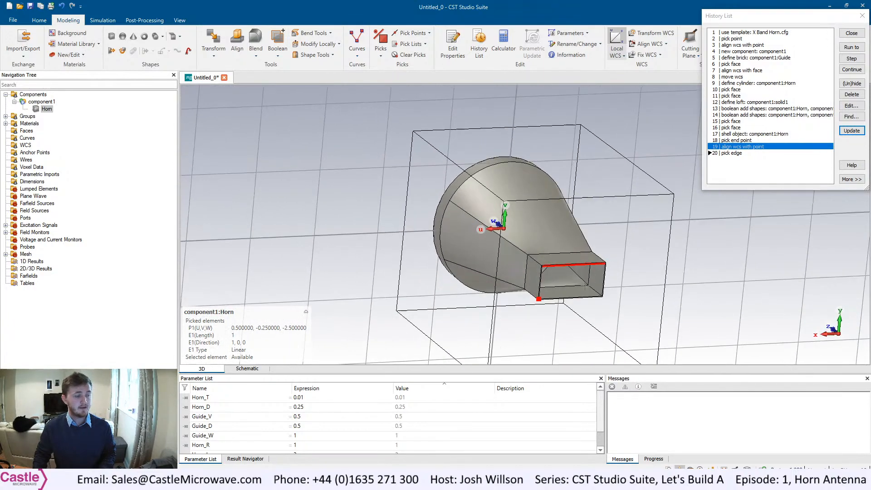
pyautogui.scroll(5, 542, 273)
pyautogui.moveTo(556, 281)
pyautogui.mouseDown(button='middle')
pyautogui.moveTo(456, 227)
pyautogui.moveTo(445, 210)
pyautogui.moveTo(473, 249)
pyautogui.moveTo(467, 234)
pyautogui.mouseUp(button='middle')
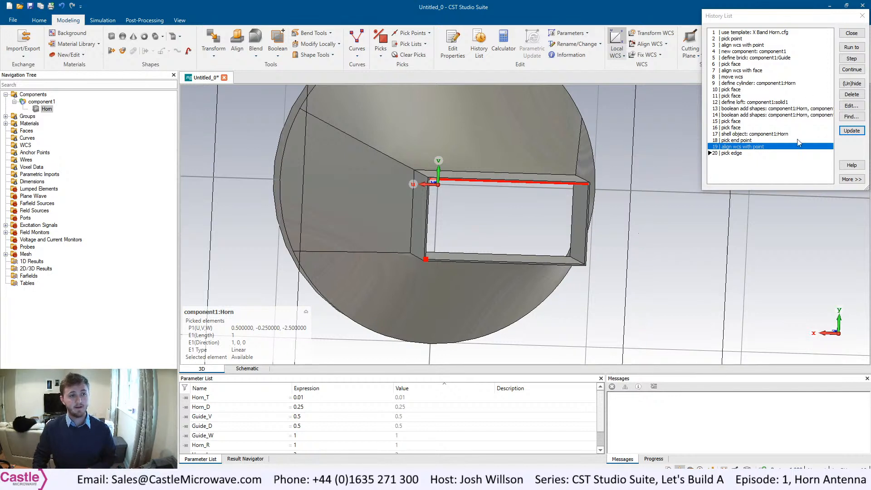
# Try to delete the disabled "align wcs with point" entry from the history list, and close the list.
pyautogui.click(767, 147)
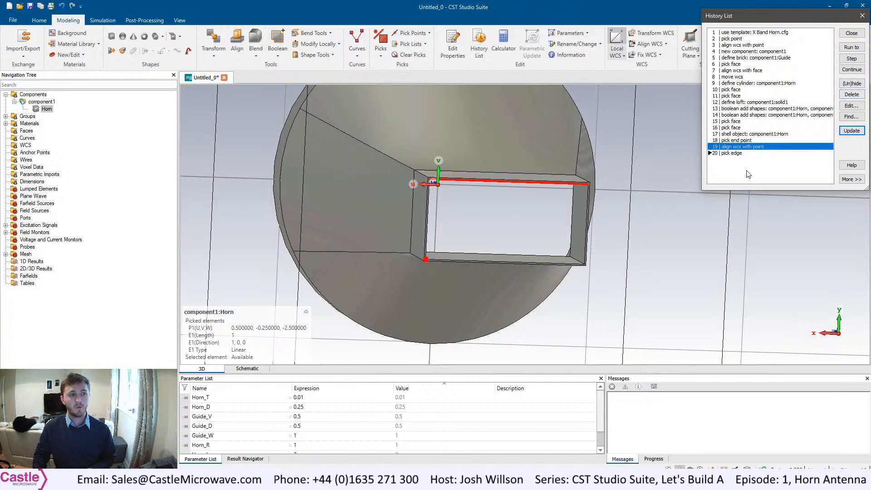
pyautogui.click(852, 95)
pyautogui.click(843, 125)
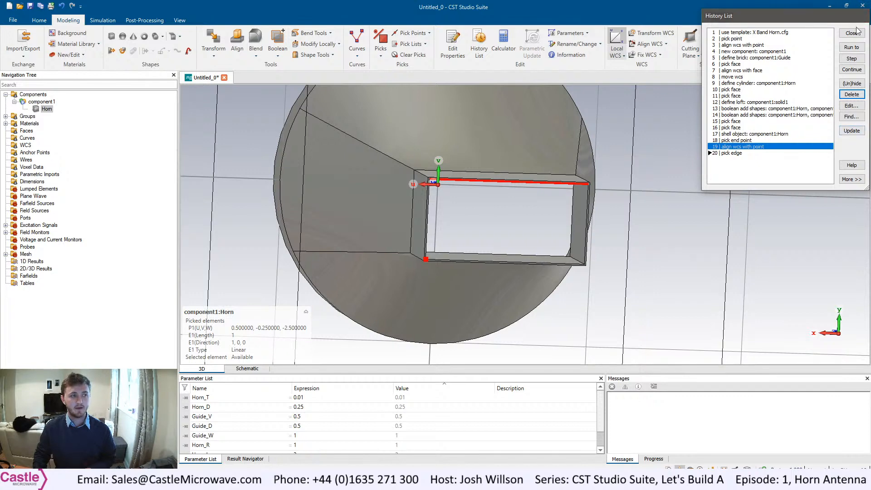
pyautogui.click(862, 16)
# Create waveguide port 1 across the horn's rectangular opening from the picked corner point and edge, with positive orientation and one mode.
pyautogui.scroll(7, 428, 262)
pyautogui.moveTo(393, 234); pyautogui.dragTo(389, 251, button='middle')
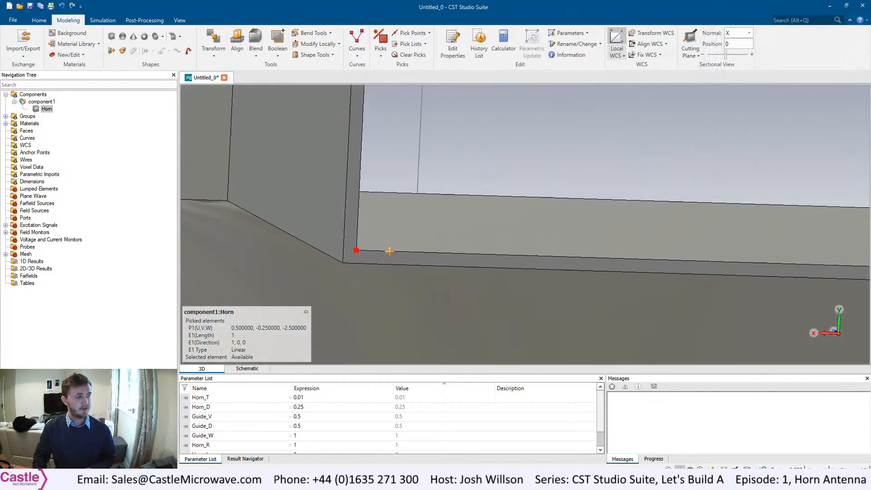
pyautogui.scroll(-6, 389, 254)
pyautogui.moveTo(529, 179); pyautogui.dragTo(534, 190, button='middle')
pyautogui.scroll(4, 534, 190)
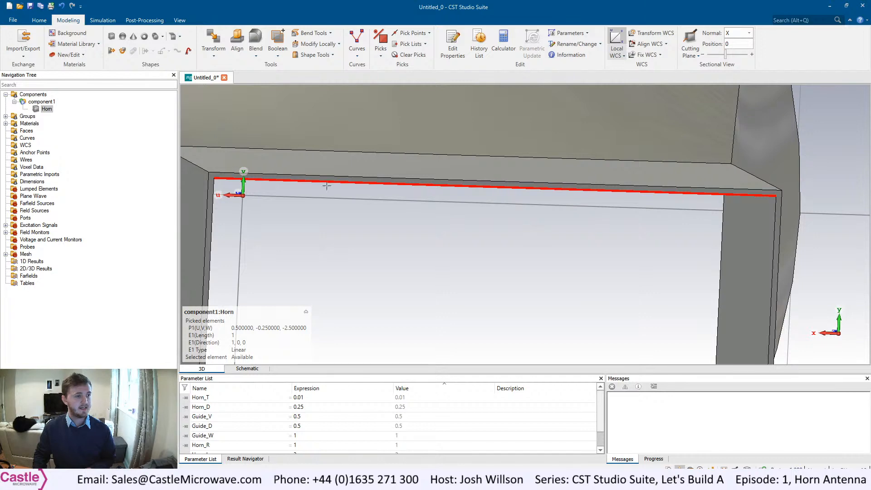
pyautogui.scroll(-5, 494, 176)
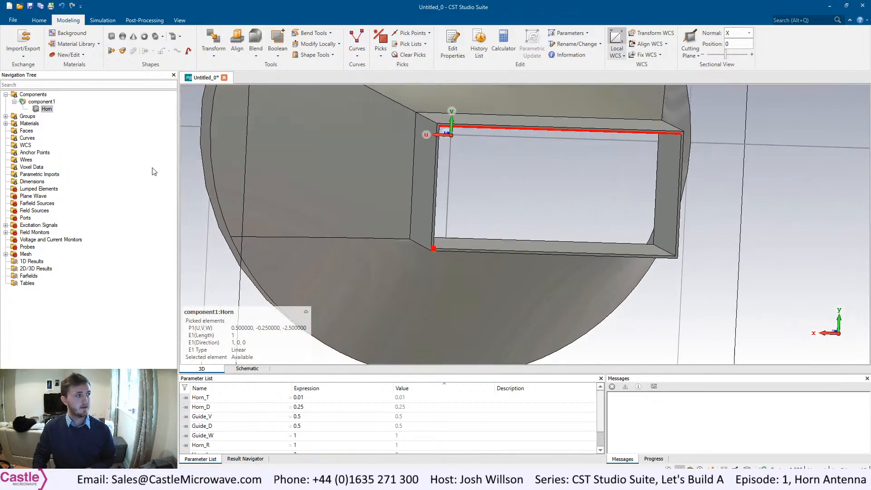
pyautogui.click(103, 20)
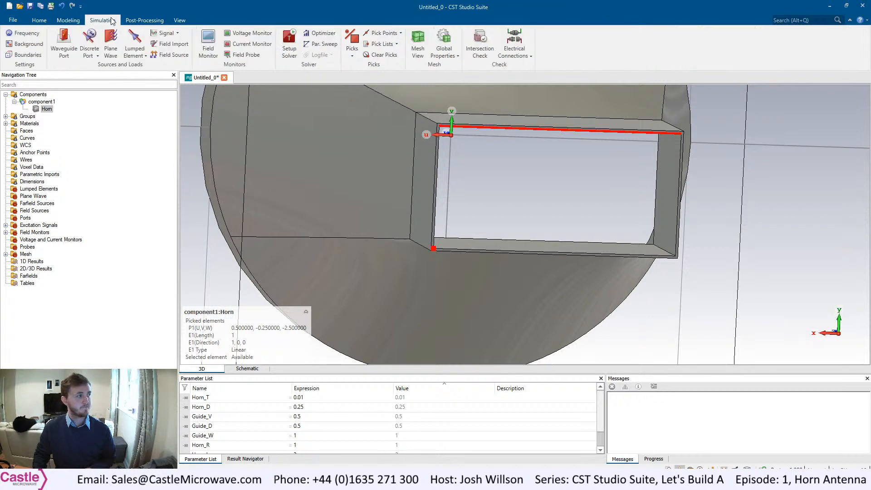
pyautogui.click(61, 43)
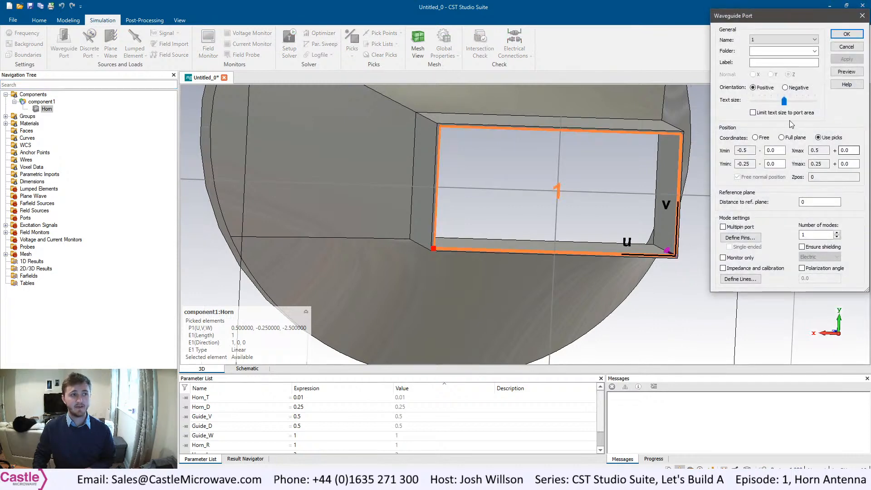
pyautogui.click(845, 34)
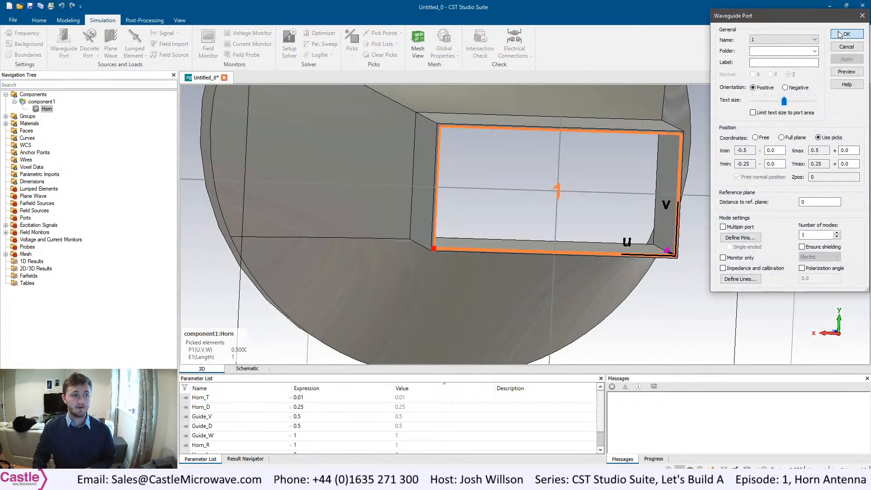
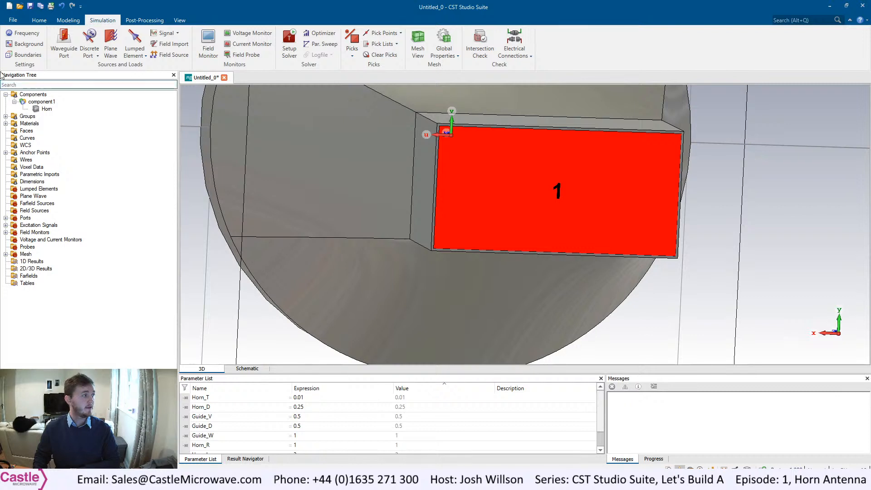
# Set the boundary symmetry planes to magnetic (Ht = 0) for YZ and electric (Et = 0) for XZ.
pyautogui.click(21, 55)
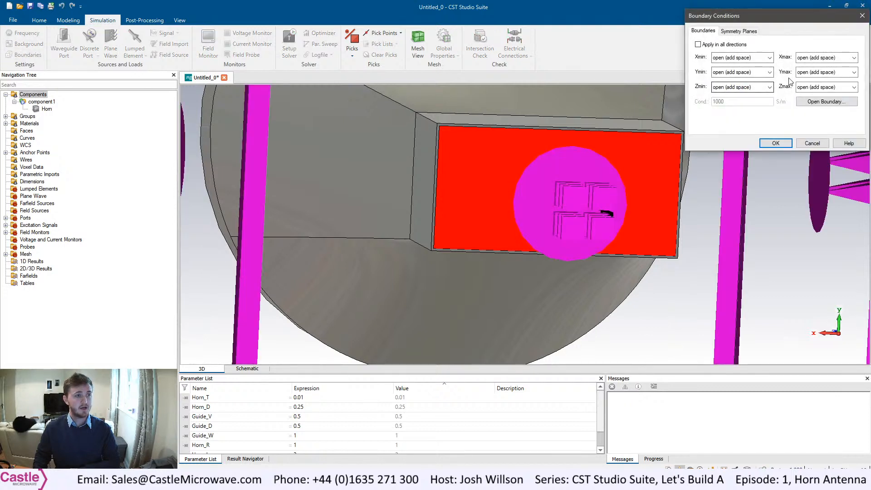
pyautogui.click(738, 32)
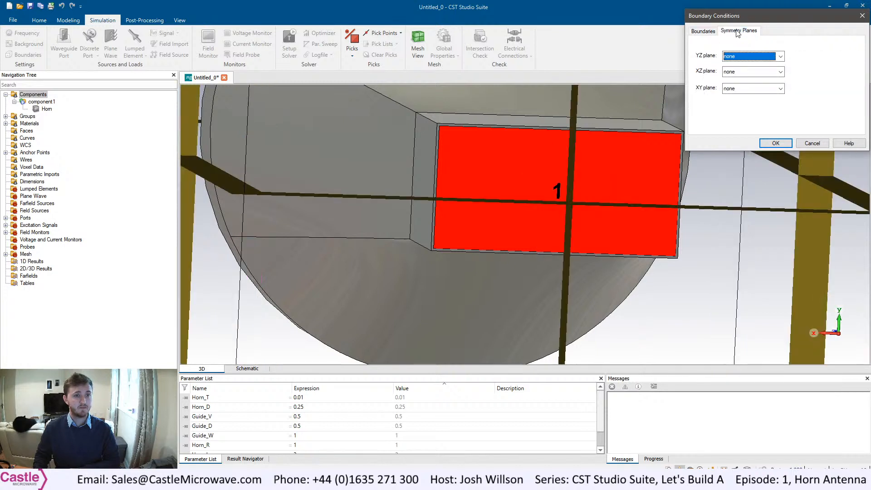
pyautogui.click(781, 56)
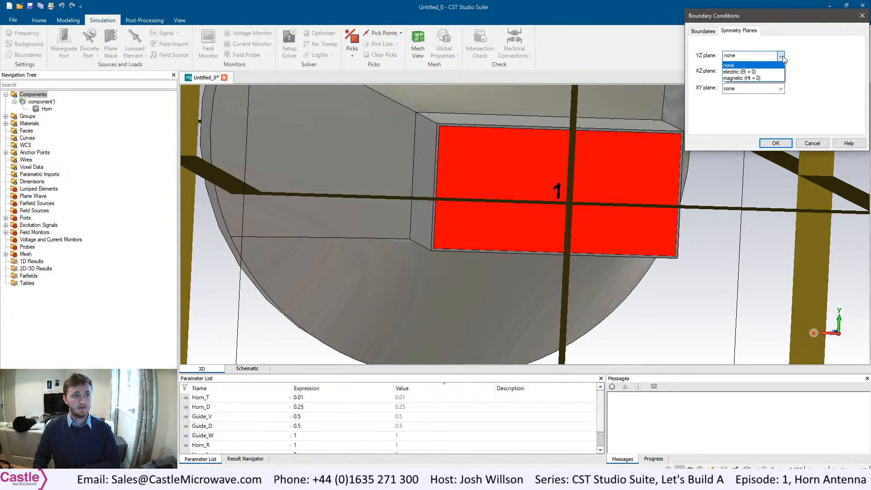
pyautogui.click(769, 78)
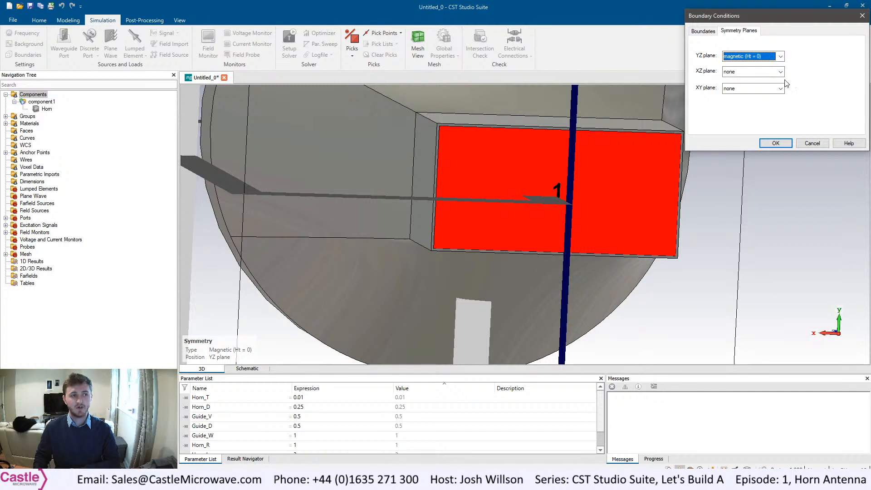
pyautogui.click(781, 72)
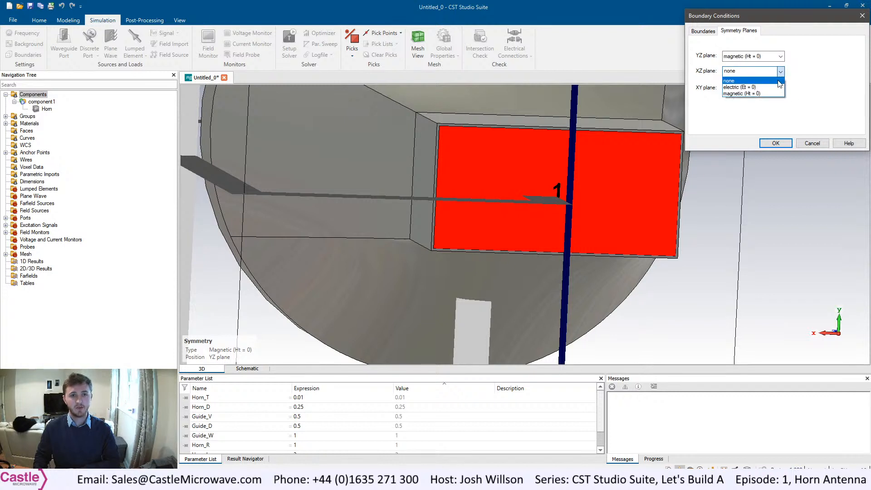
pyautogui.click(772, 88)
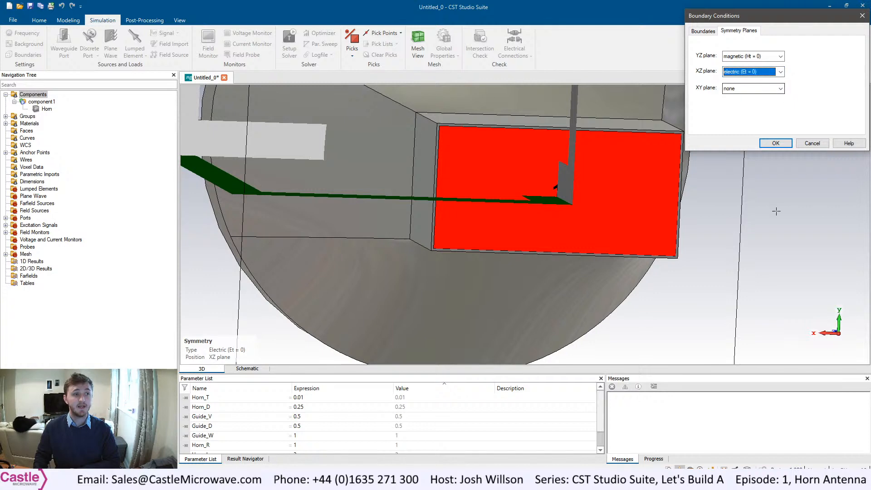
pyautogui.moveTo(536, 235); pyautogui.dragTo(523, 200)
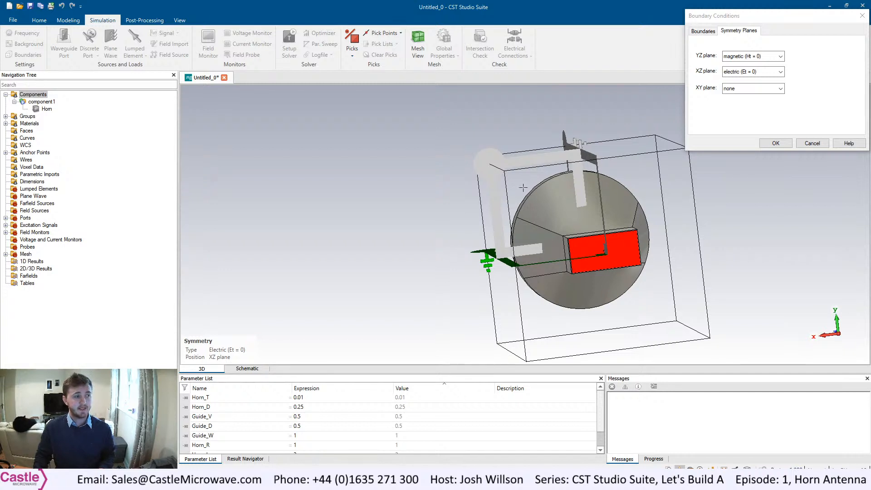
pyautogui.moveTo(673, 284); pyautogui.dragTo(574, 222)
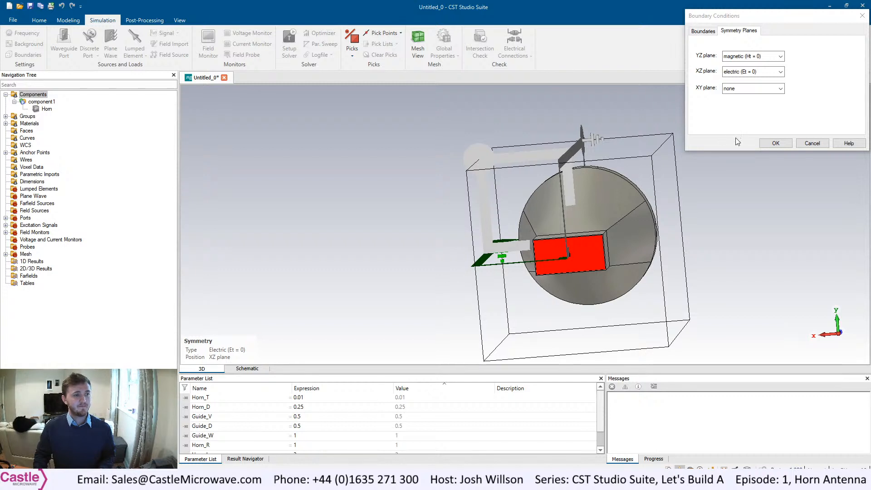
pyautogui.click(774, 143)
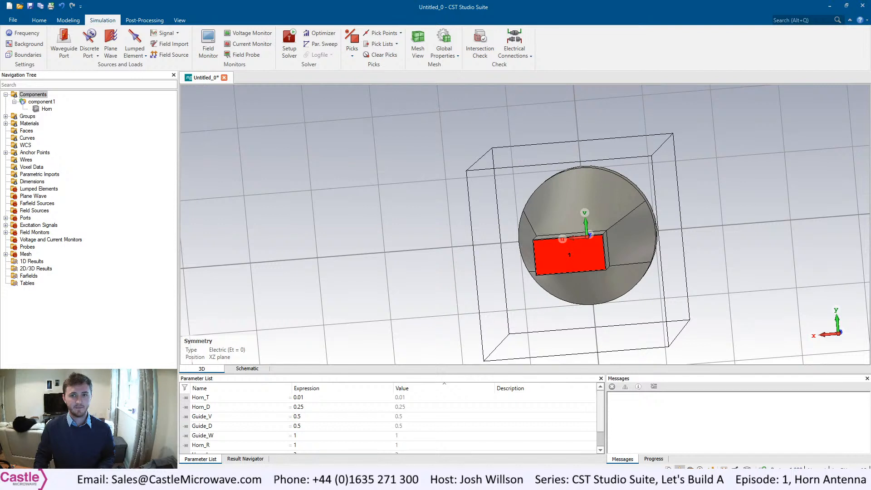
# Open the mesh view and examine the mesh lines along the horn wall on the X = 0 cutting plane.
pyautogui.click(421, 42)
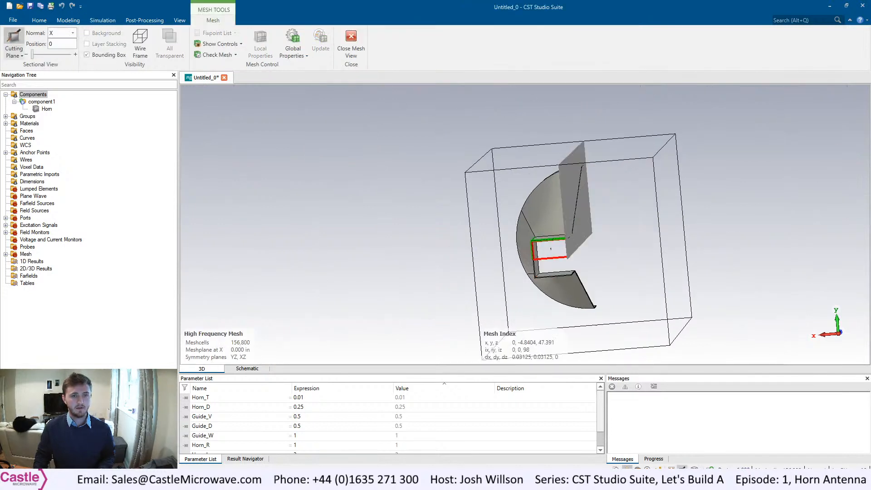
pyautogui.moveTo(633, 299); pyautogui.dragTo(775, 295)
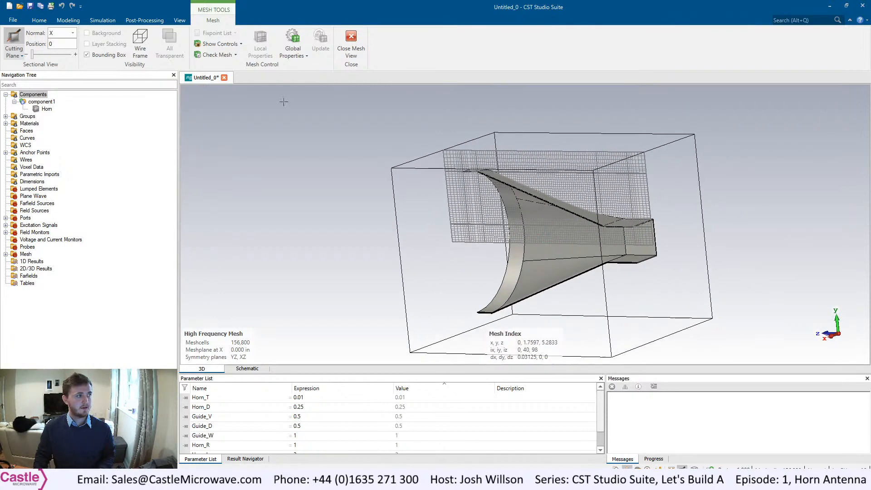
pyautogui.scroll(6, 624, 194)
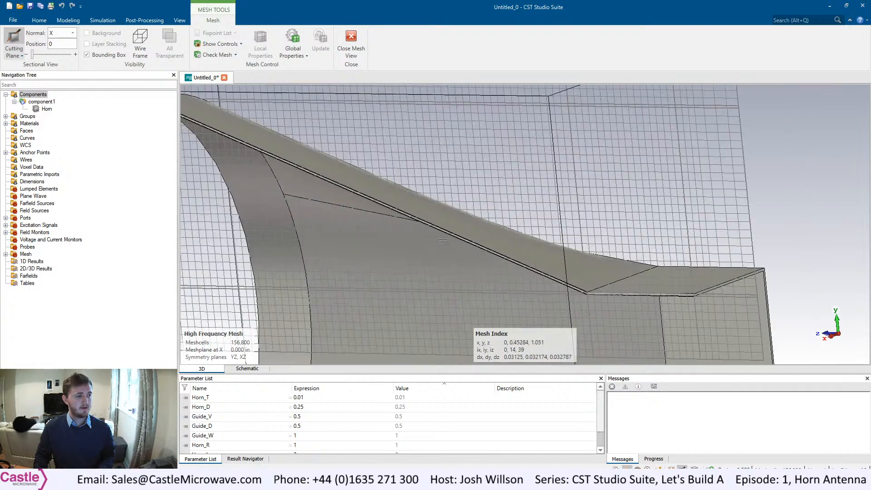
# Examine close up how the mesh lines cross the horn's thin wall section.
pyautogui.scroll(4, 527, 157)
pyautogui.click(569, 152)
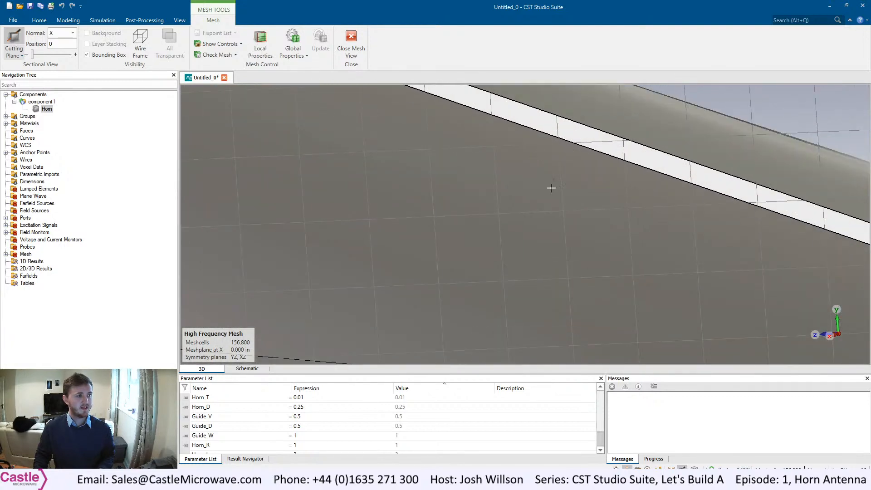
pyautogui.keyDown('ctrl'); pyautogui.keyDown('shift'); pyautogui.moveTo(544, 167); pyautogui.dragTo(566, 245); pyautogui.keyUp('shift'); pyautogui.keyUp('ctrl')
pyautogui.scroll(5, 503, 191)
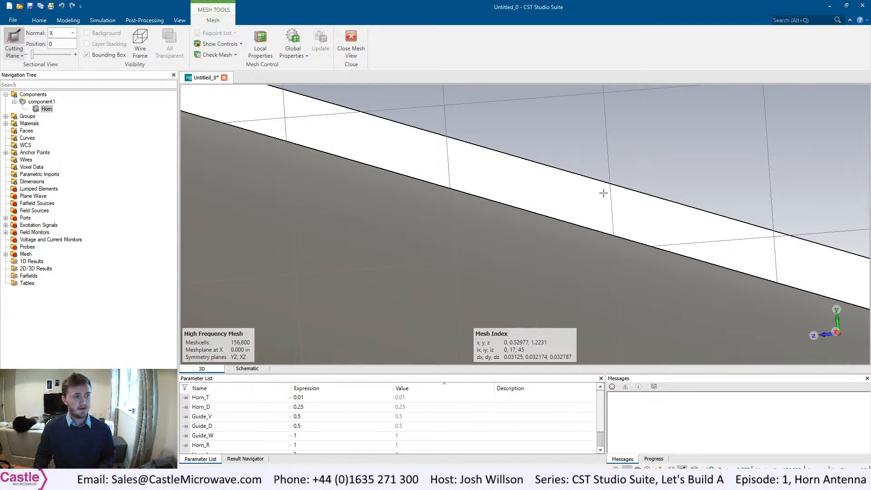
pyautogui.moveTo(610, 190); pyautogui.dragTo(449, 241, button='middle')
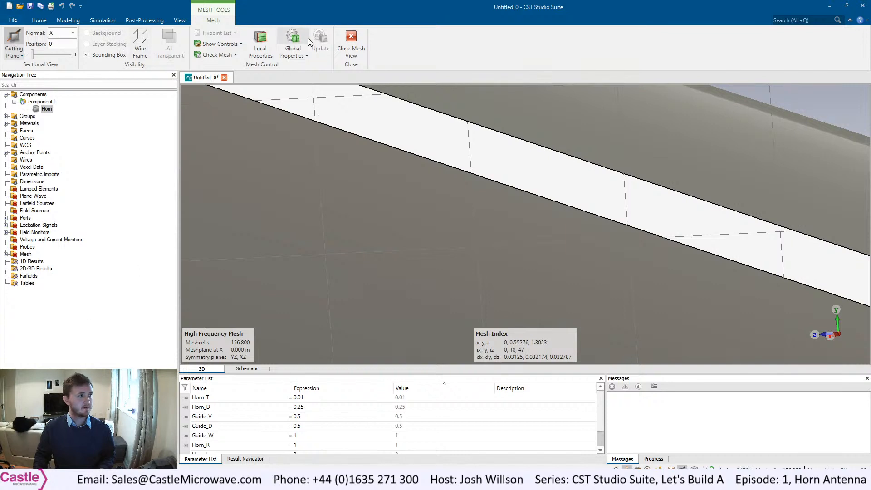
# Delete the Theta 90 entry from the parametric farfield cuts, keeping the Phi 0 and Phi 90 cuts.
pyautogui.click(28, 276)
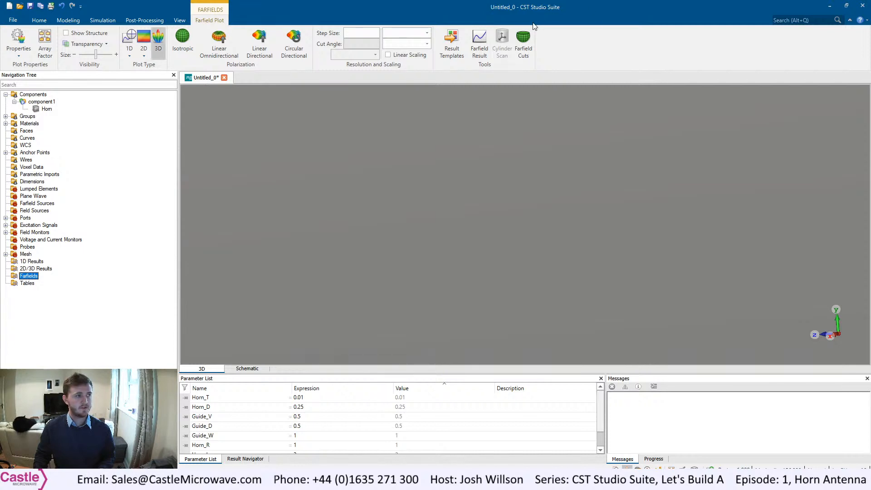
pyautogui.click(528, 37)
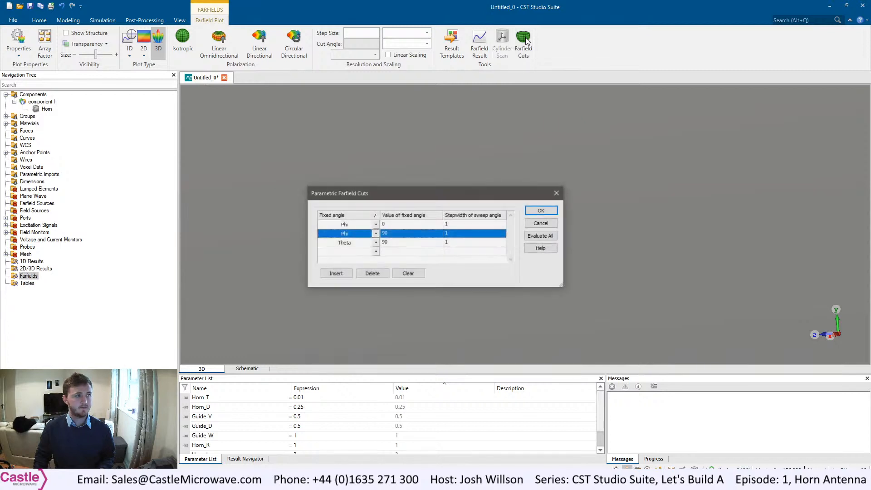
pyautogui.click(343, 243)
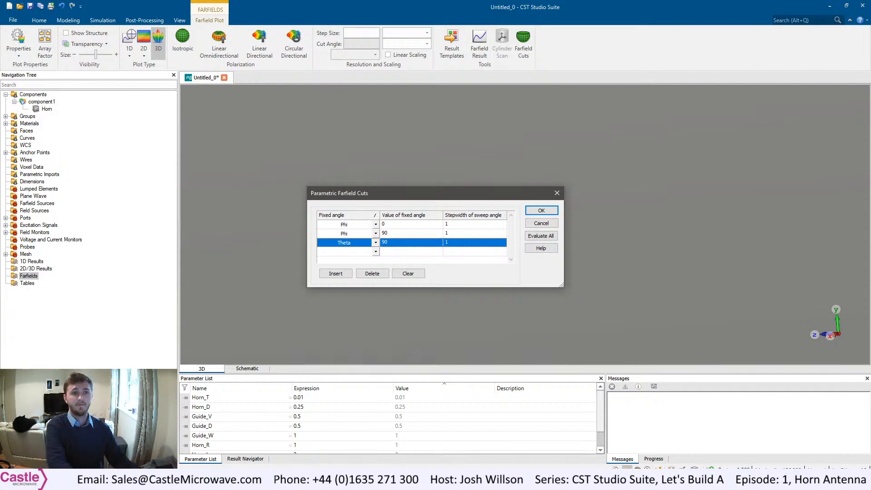
pyautogui.click(373, 273)
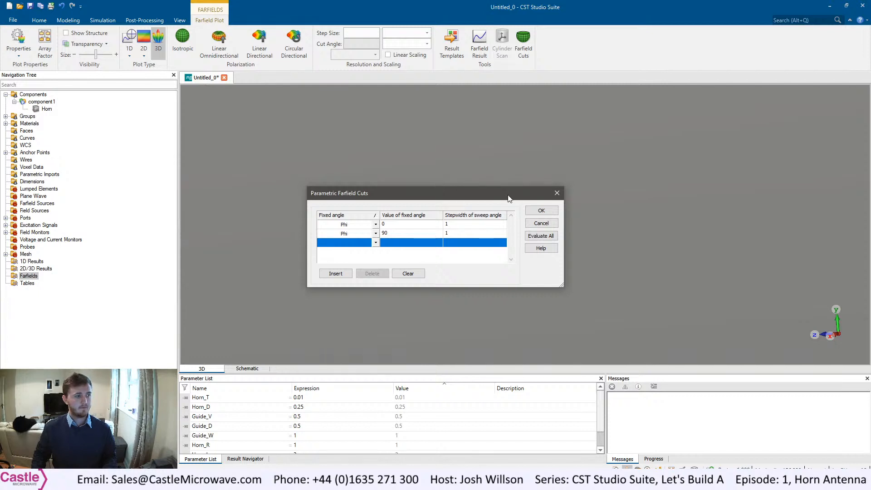
pyautogui.click(527, 209)
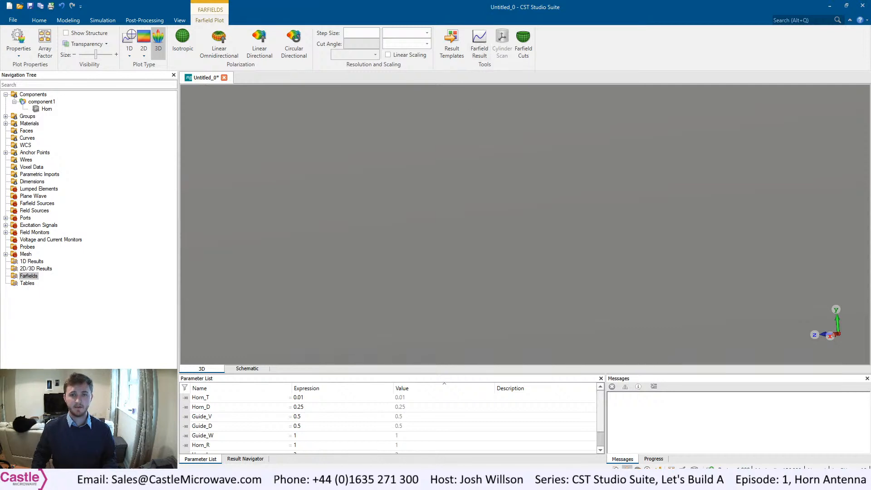
# Add a Max Gain at selected Frequency farfield result with a 1 degree step size, using monitor farfield (f=10) with excitation [1].
pyautogui.click(480, 43)
pyautogui.moveTo(568, 118); pyautogui.dragTo(571, 93)
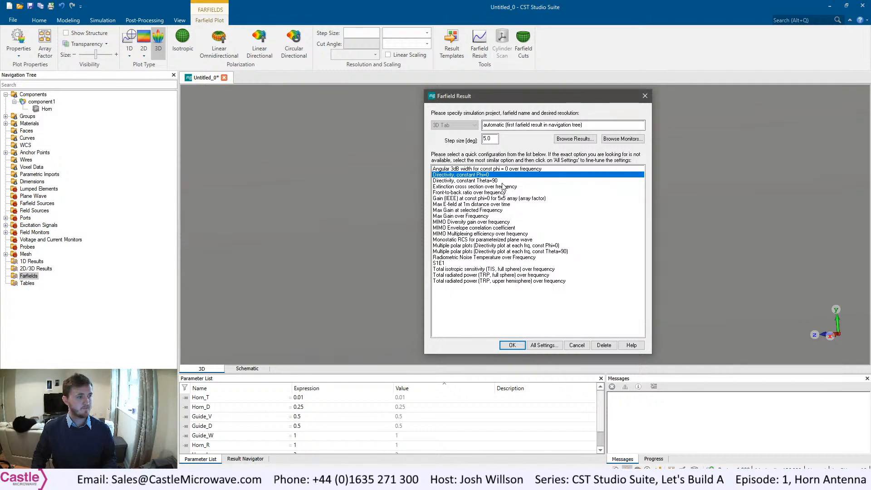
pyautogui.click(494, 211)
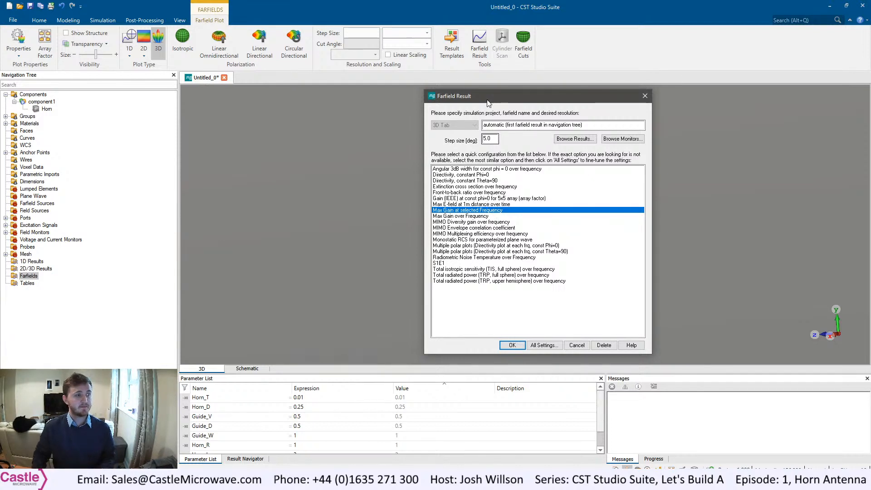
pyautogui.moveTo(495, 139); pyautogui.dragTo(472, 139)
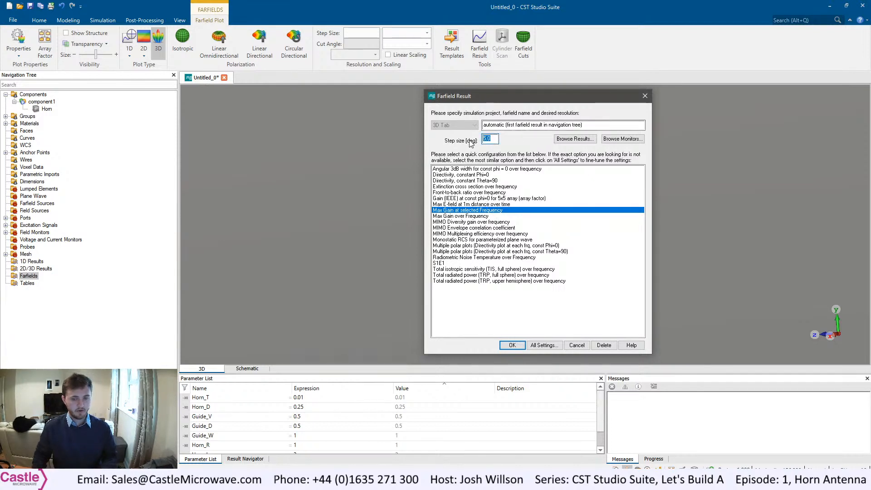
pyautogui.write('1')
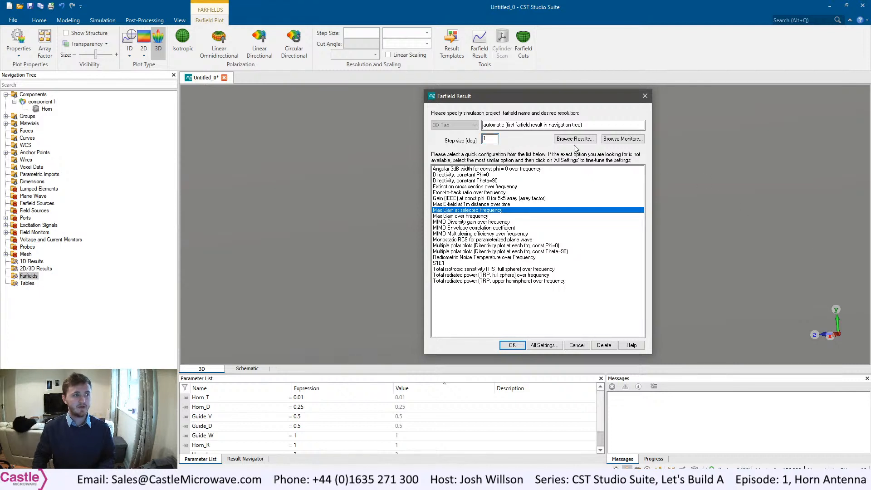
pyautogui.click(622, 139)
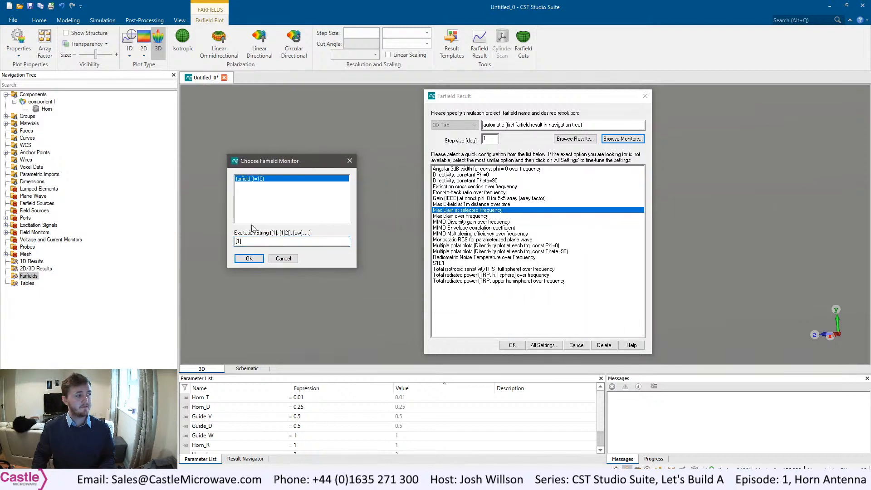
pyautogui.click(245, 258)
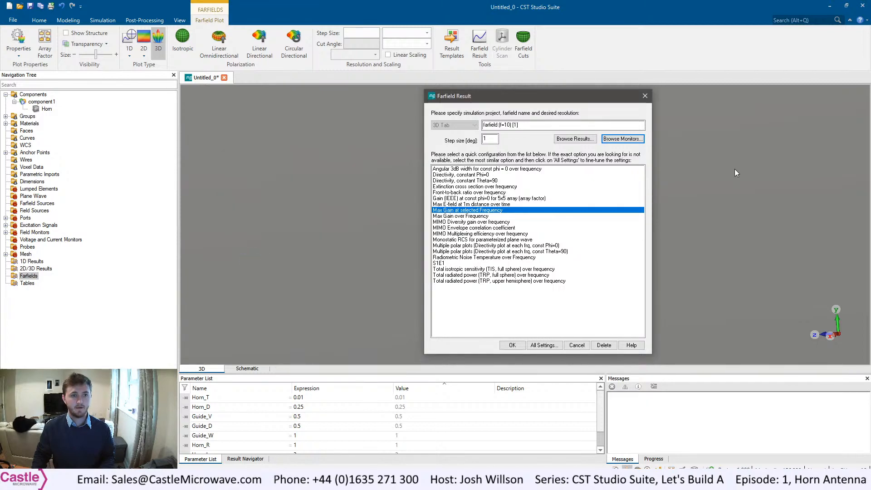
pyautogui.click(509, 346)
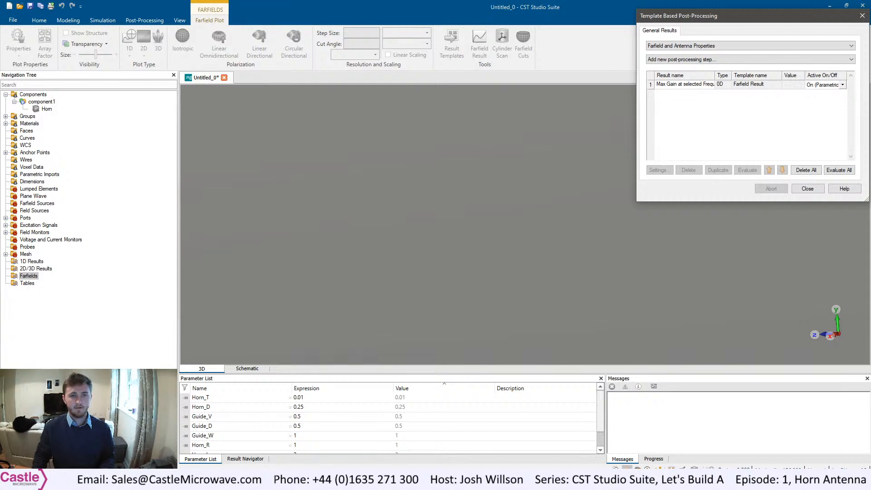
pyautogui.click(797, 189)
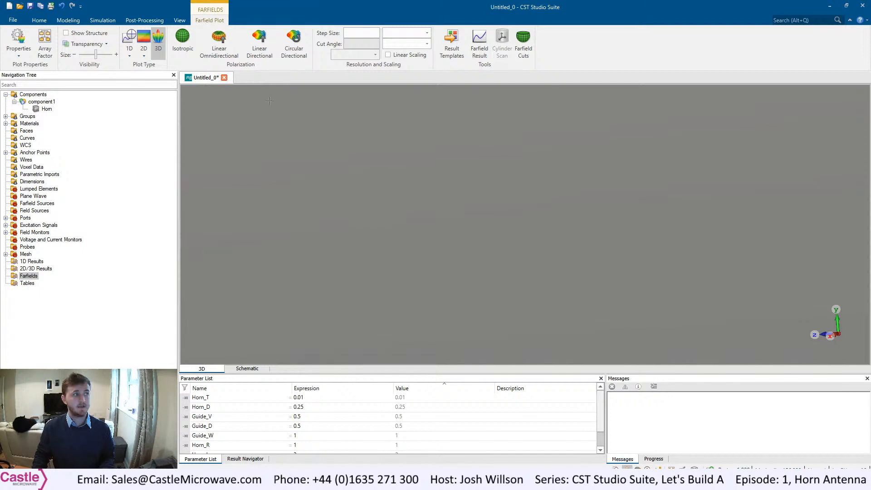
# Run the time domain solver with a hexahedral mesh, -40 dB accuracy and all ports as source.
pyautogui.click(100, 20)
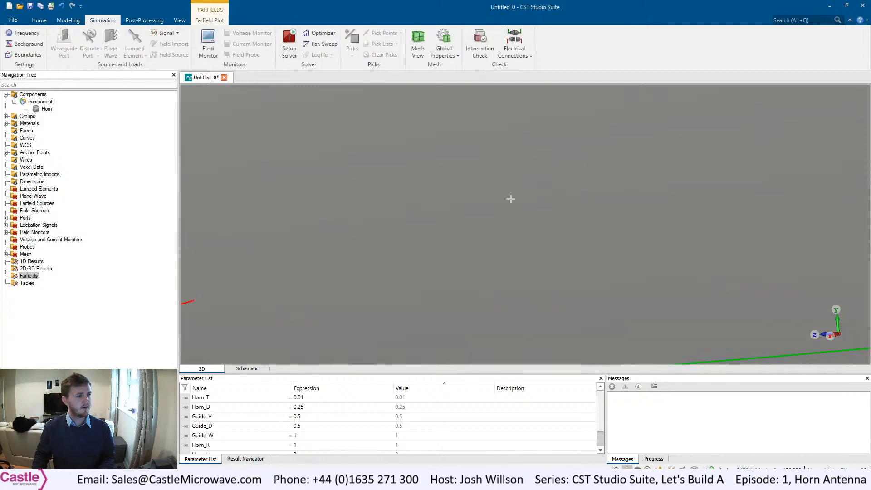
pyautogui.press('0')
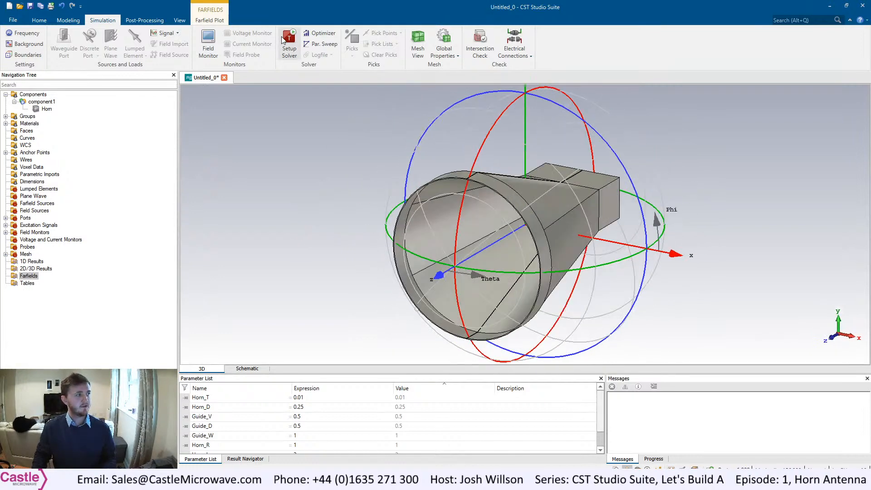
pyautogui.click(282, 37)
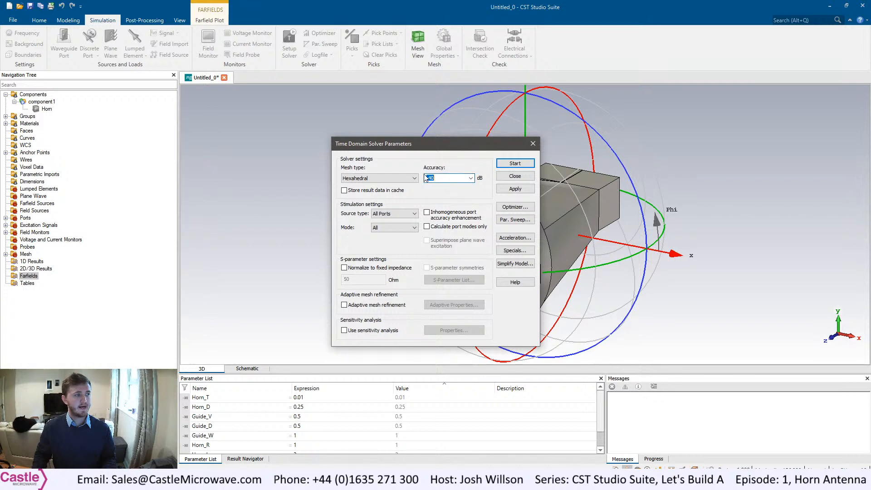
pyautogui.doubleClick(451, 179)
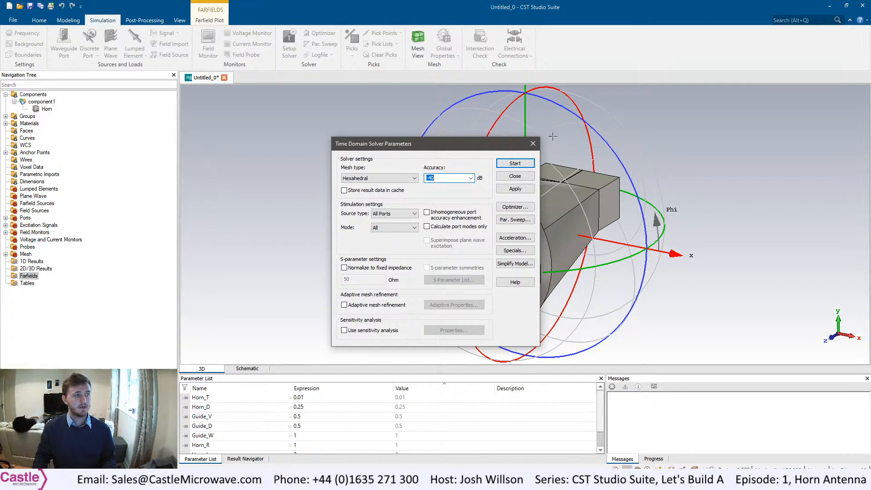
pyautogui.click(513, 163)
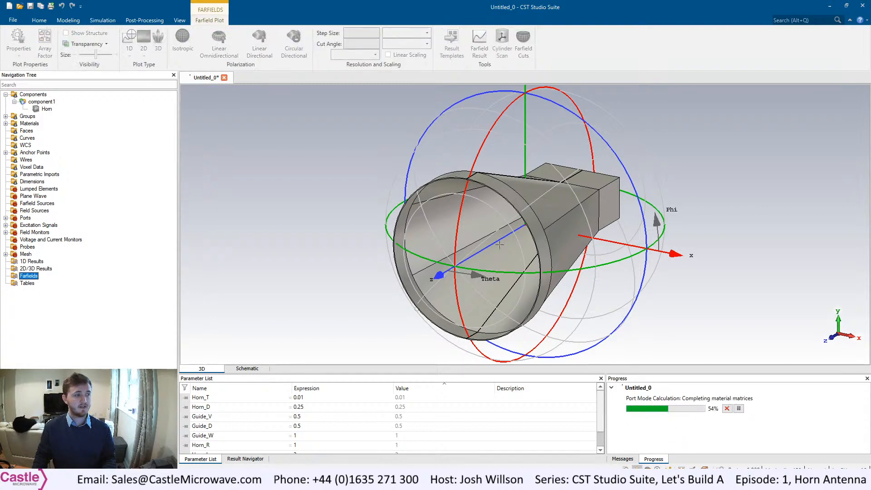
pyautogui.moveTo(516, 251); pyautogui.dragTo(498, 233, button='middle')
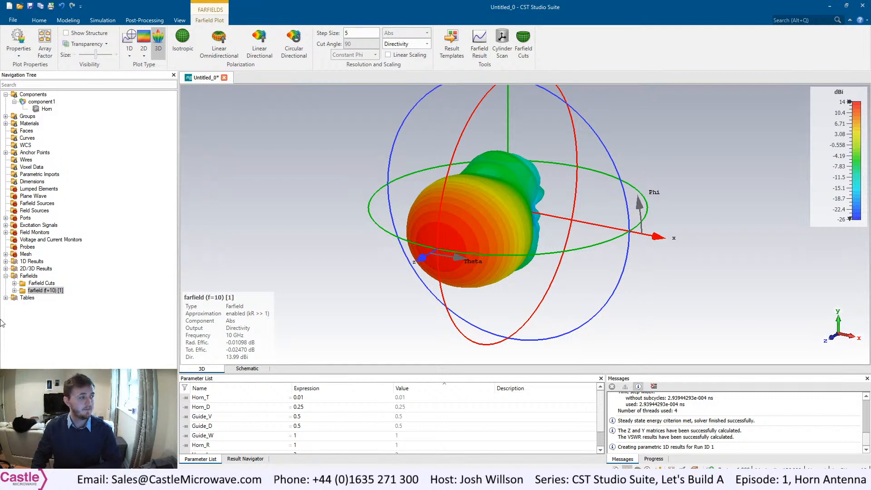
# View the field energy plot and the port time signals among the 1D results.
pyautogui.click(5, 262)
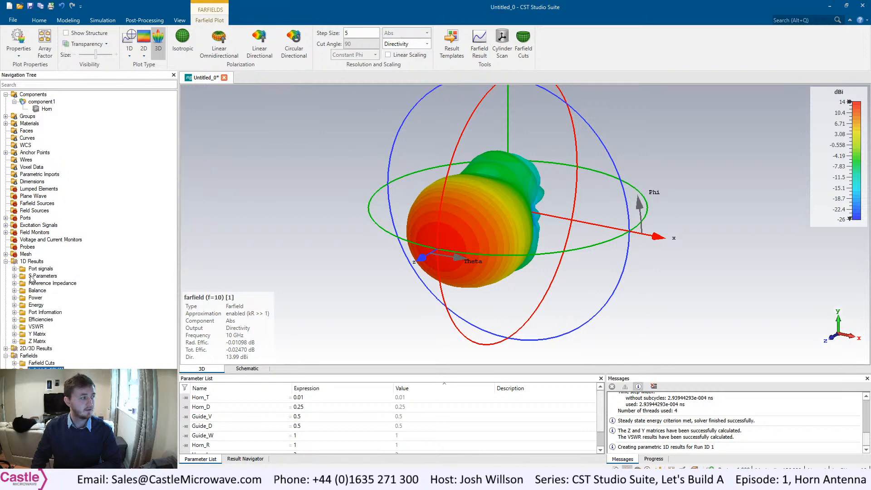
pyautogui.click(14, 305)
pyautogui.click(33, 307)
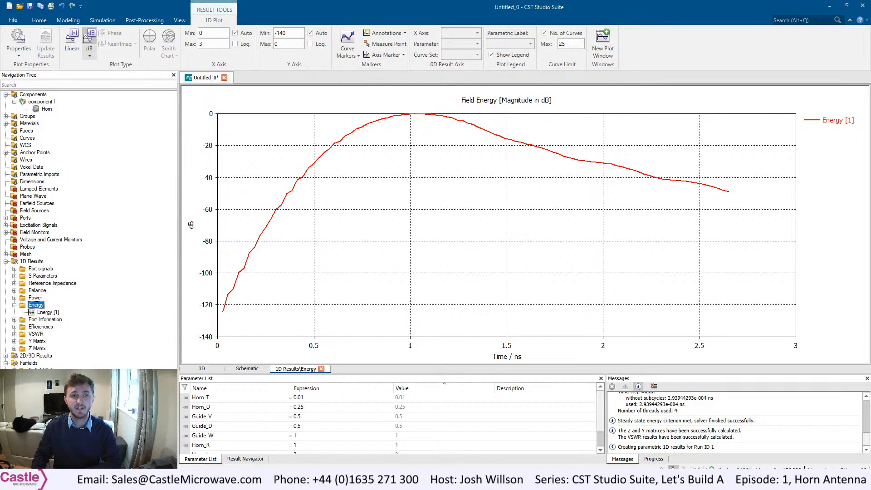
pyautogui.click(39, 269)
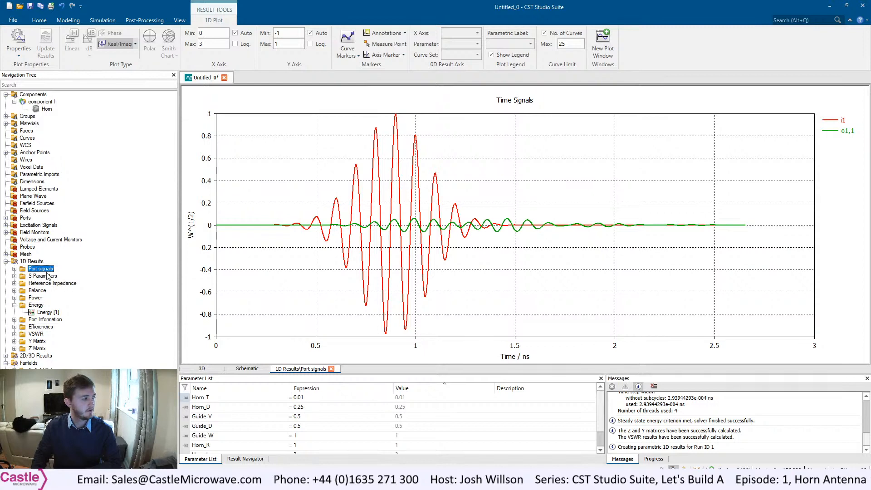
# View the S1,1 parameter plot and the power curves for Excitation [1].
pyautogui.click(14, 276)
pyautogui.click(42, 283)
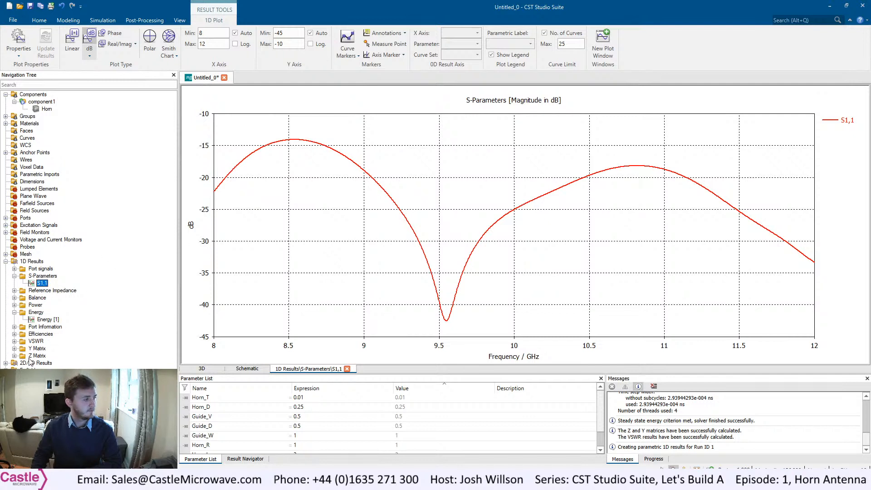
pyautogui.click(16, 305)
pyautogui.click(46, 313)
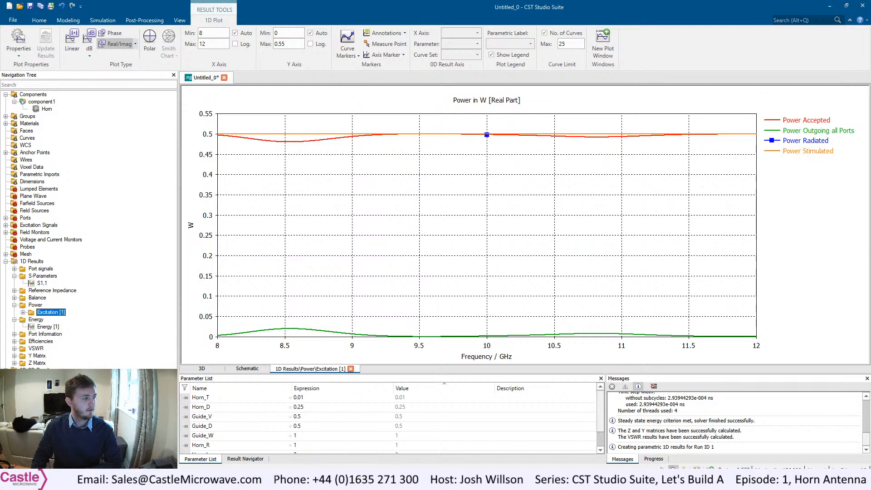
# Review the port signals plot again and collapse its result folder.
pyautogui.click(14, 268)
pyautogui.click(40, 268)
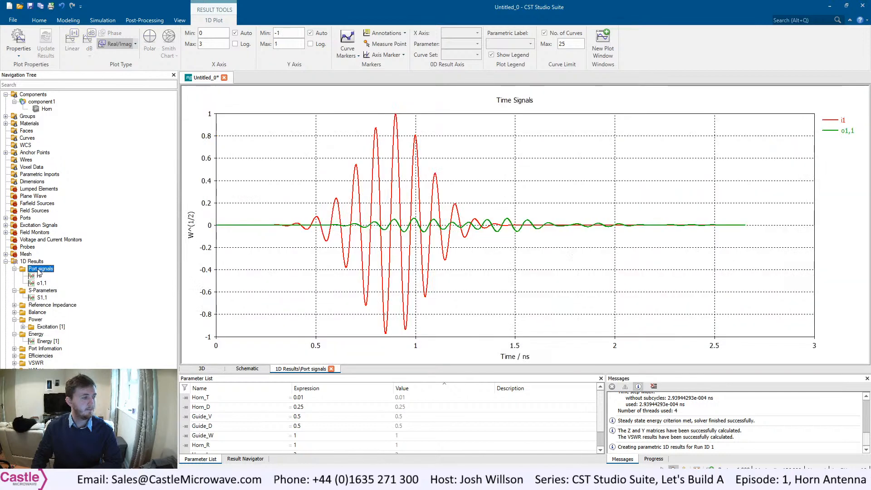
pyautogui.click(14, 269)
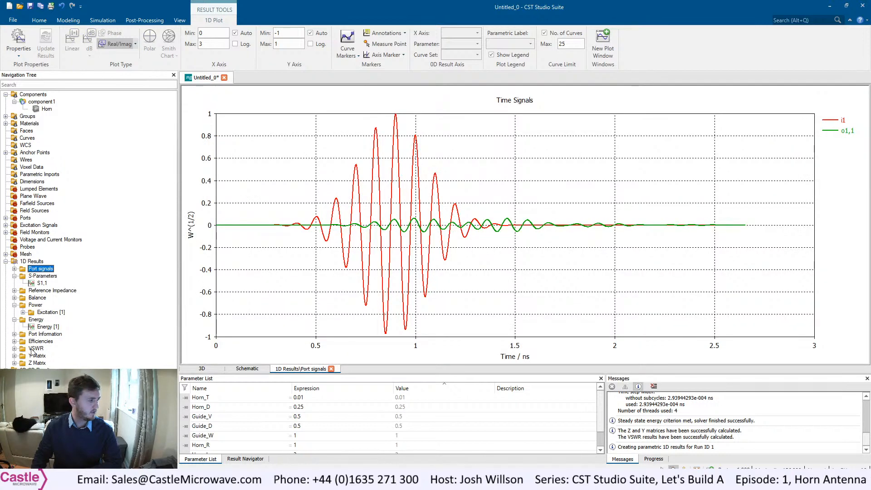
# Display the Port1 e1 mode field from the 2D/3D results and read its mode data.
pyautogui.click(39, 381)
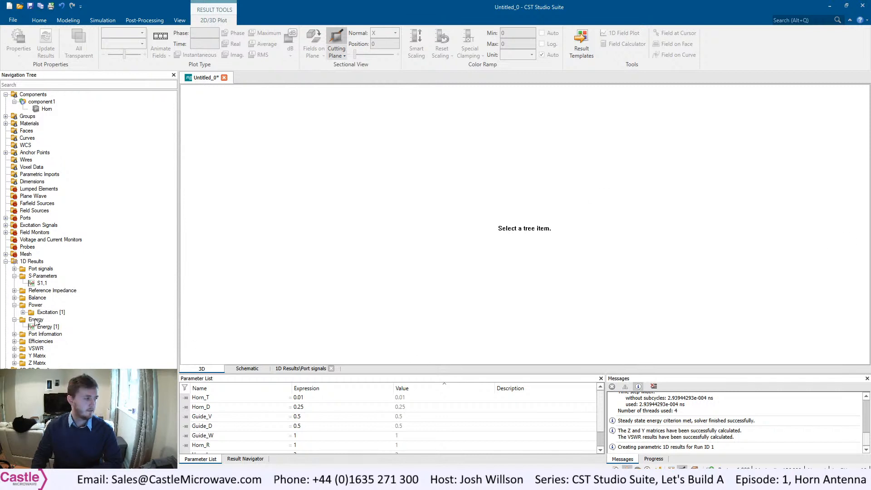
pyautogui.click(48, 392)
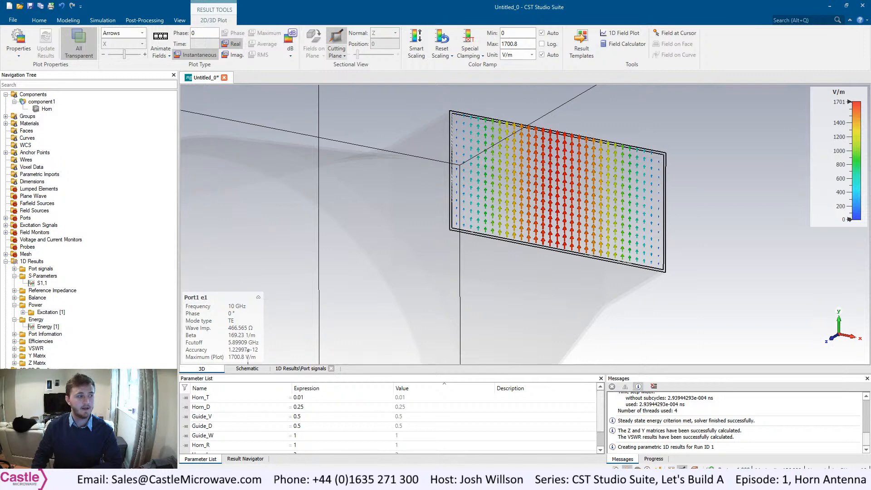
pyautogui.moveTo(248, 349)
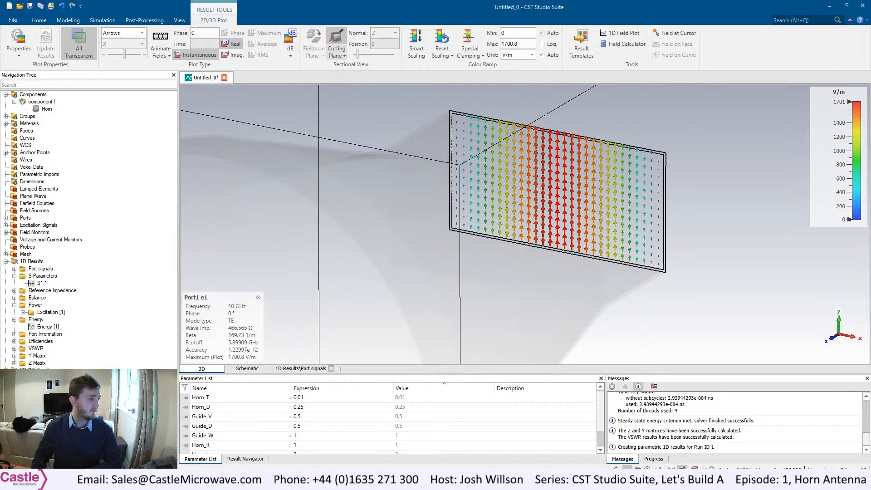
# Display the 10 GHz e-field result as a 3D arrow plot and reduce its arrow density and size.
pyautogui.click(27, 385)
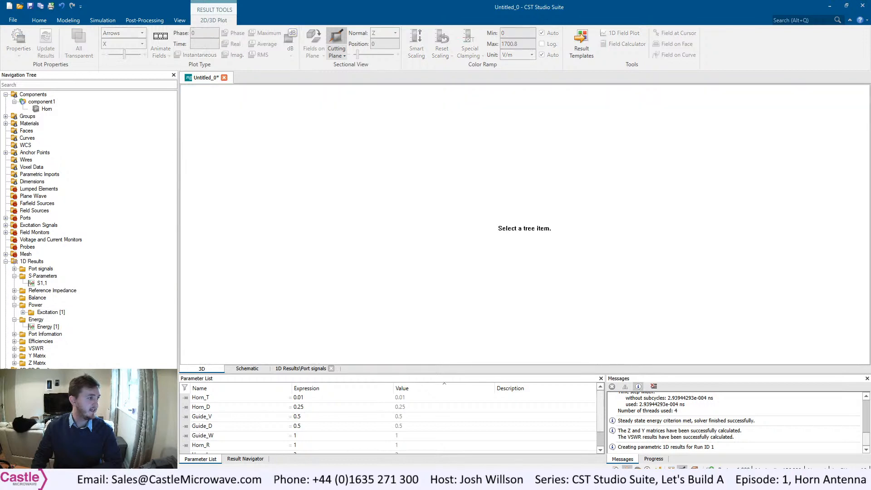
pyautogui.click(53, 392)
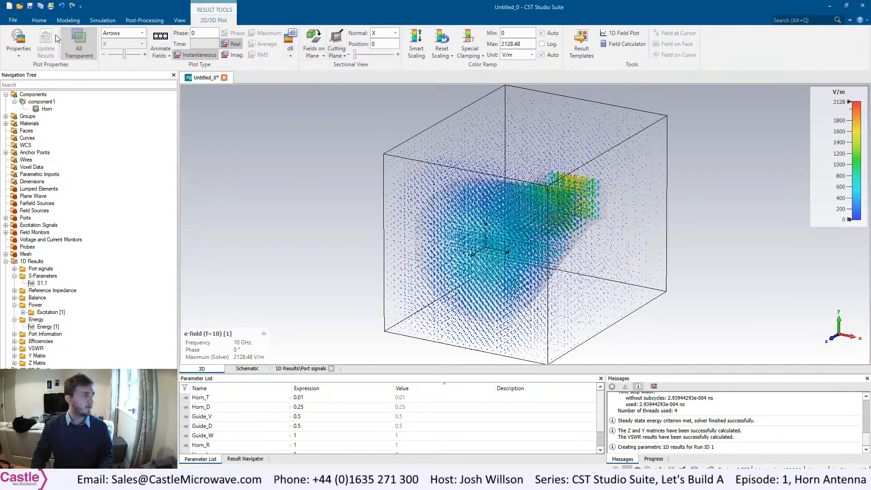
pyautogui.click(18, 52)
pyautogui.click(37, 67)
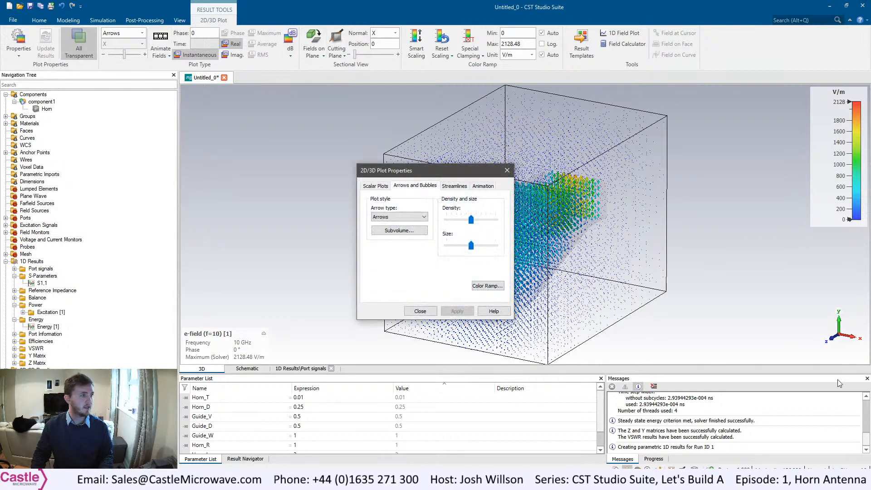
pyautogui.click(399, 217)
pyautogui.click(386, 222)
pyautogui.click(375, 186)
pyautogui.click(415, 186)
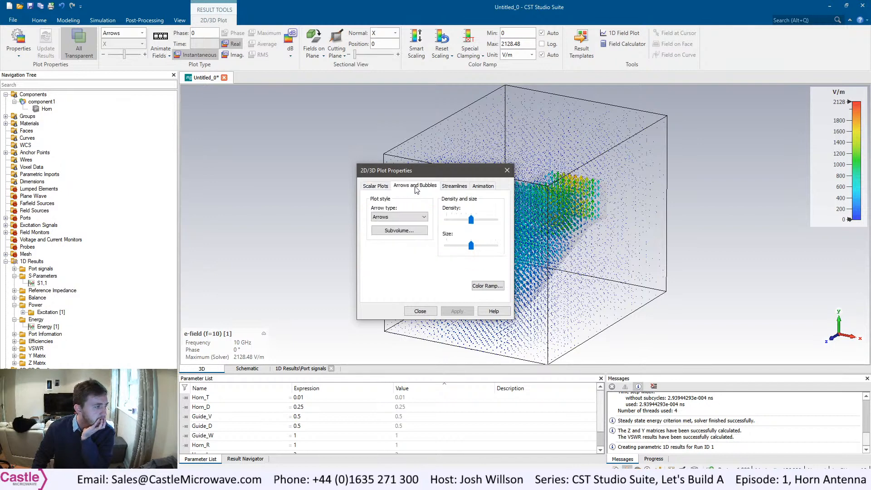
pyautogui.moveTo(462, 219); pyautogui.dragTo(464, 247)
pyautogui.click(420, 311)
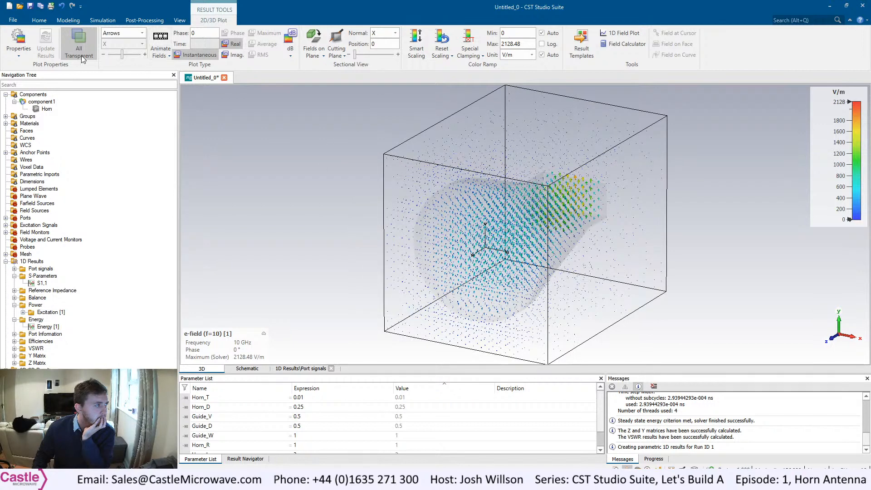
# Increase the arrow density and size in the e-field's plot properties.
pyautogui.click(18, 52)
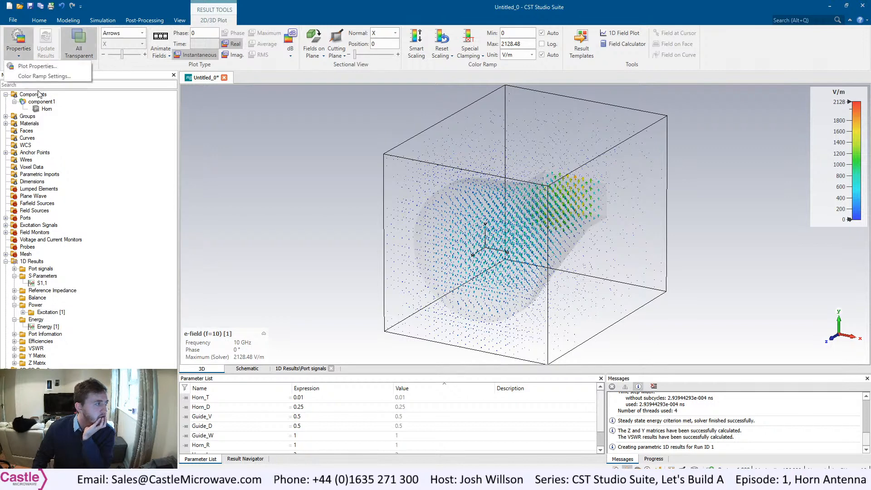
pyautogui.click(32, 77)
pyautogui.click(256, 12)
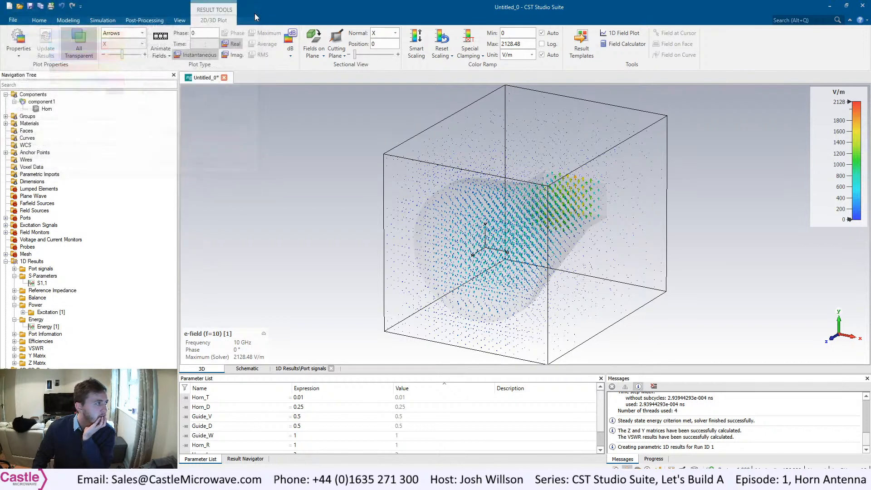
pyautogui.click(18, 52)
pyautogui.click(28, 68)
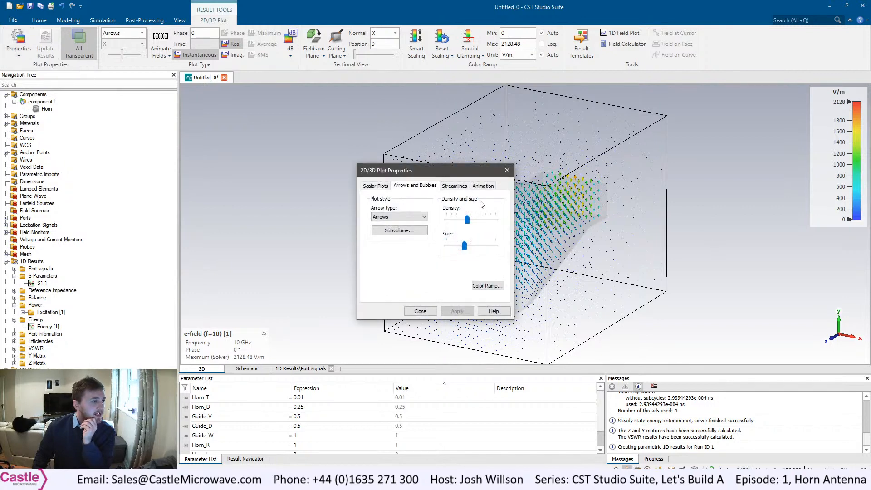
pyautogui.moveTo(473, 219)
pyautogui.mouseDown()
pyautogui.moveTo(484, 220)
pyautogui.moveTo(471, 246)
pyautogui.moveTo(484, 246)
pyautogui.moveTo(464, 220)
pyautogui.moveTo(472, 220)
pyautogui.mouseUp()
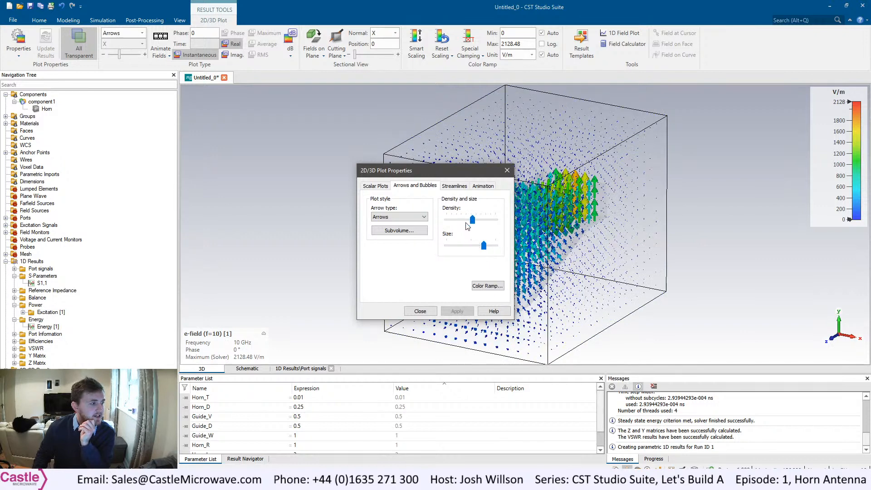
pyautogui.click(425, 312)
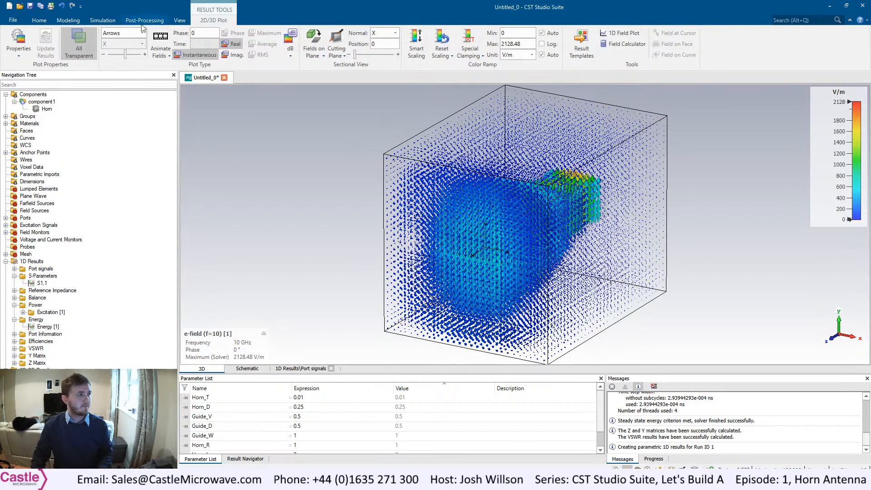
# Show the e-field on a cross-section plane through the horn with its normal along X, seen side-on.
pyautogui.click(314, 53)
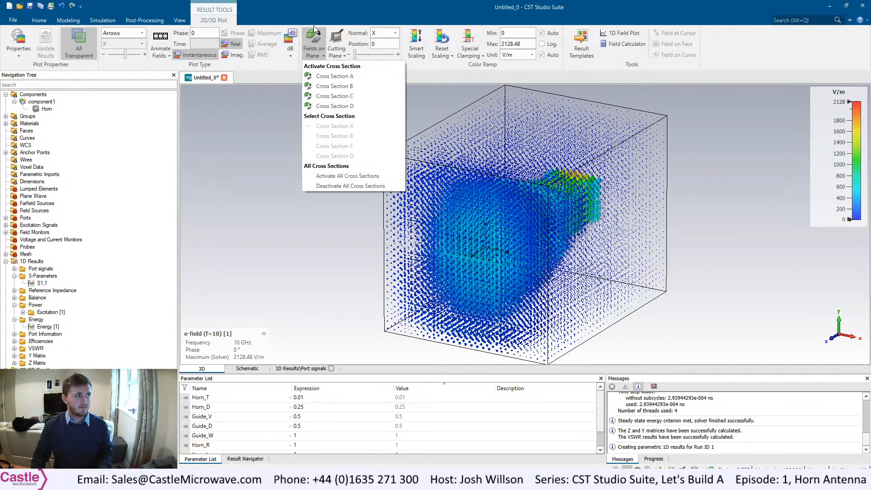
pyautogui.click(316, 37)
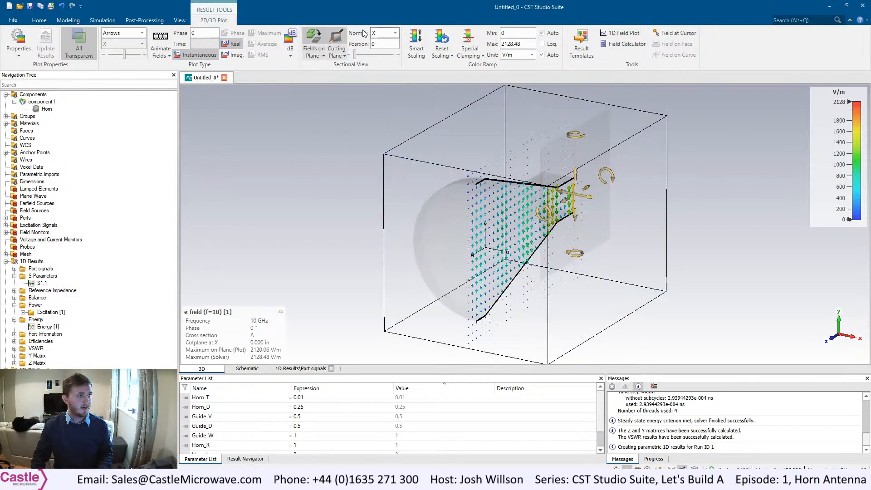
pyautogui.click(396, 33)
pyautogui.click(397, 33)
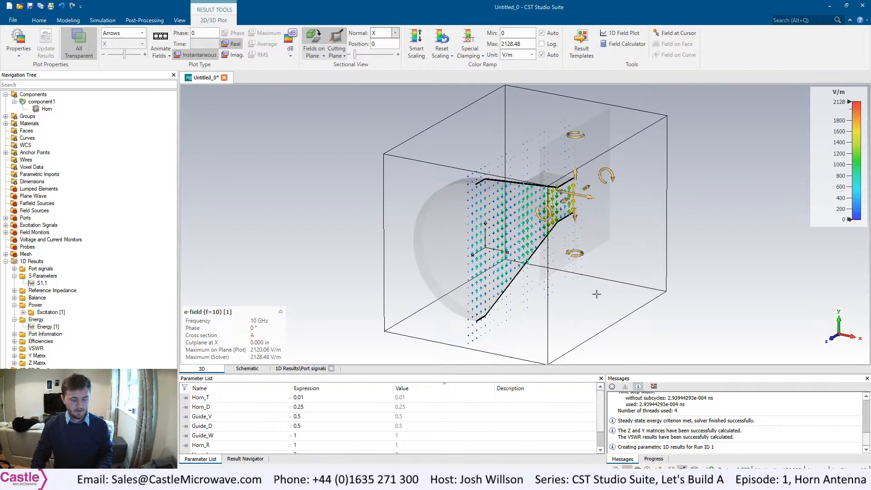
pyautogui.keyDown('ctrl'); pyautogui.moveTo(549, 310); pyautogui.dragTo(363, 276); pyautogui.keyUp('ctrl')
pyautogui.keyDown('shift'); pyautogui.moveTo(799, 200); pyautogui.dragTo(796, 236); pyautogui.keyUp('shift')
pyautogui.press('7')
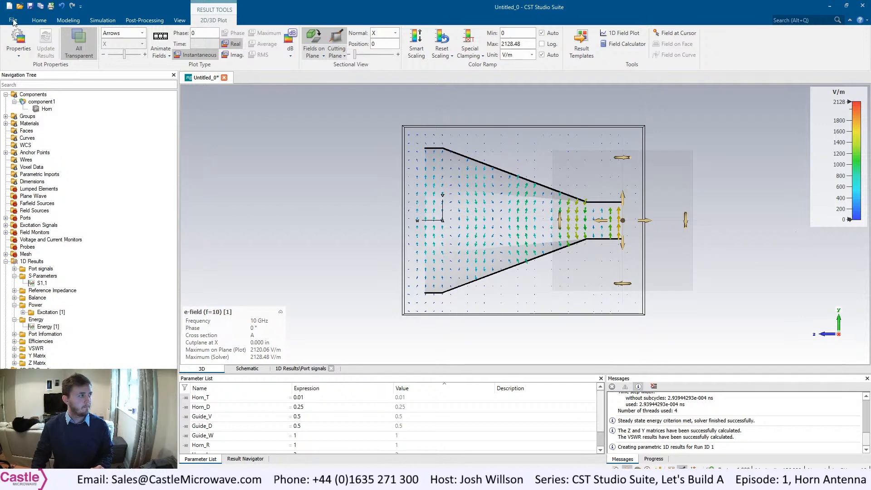
# Animate the e-field on the cross-section plane and change its plot style from arrows to Contour.
pyautogui.click(75, 37)
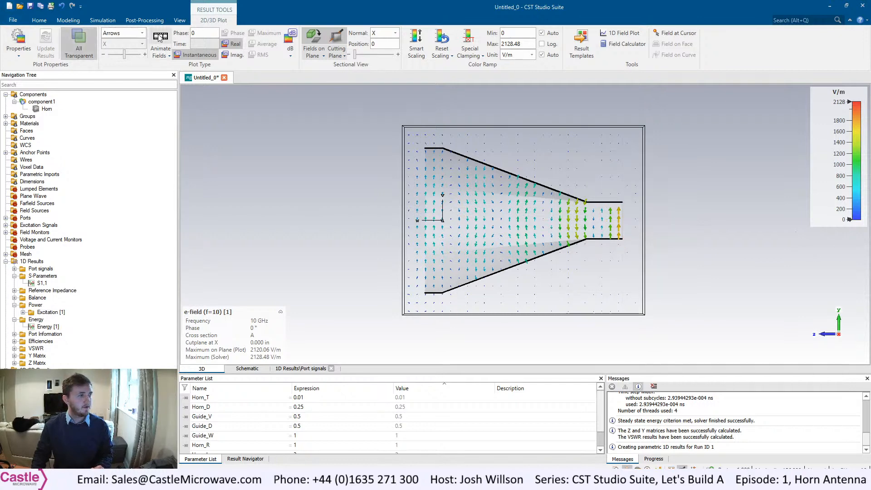
pyautogui.click(160, 39)
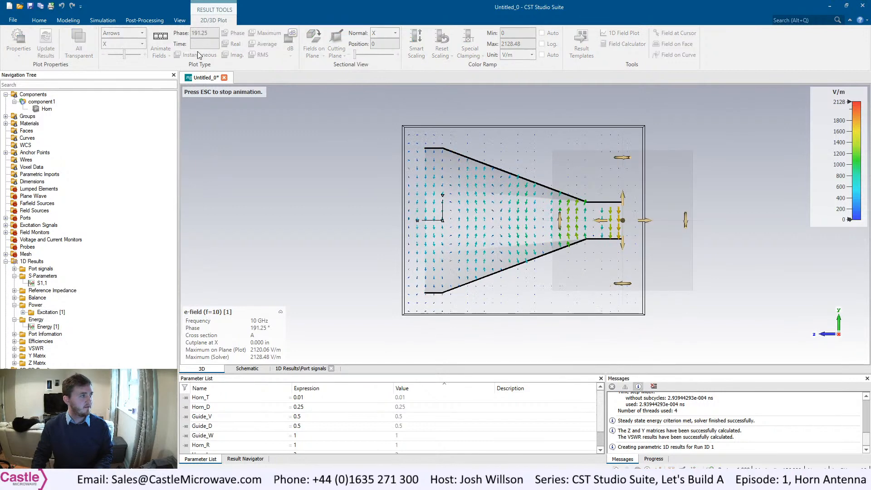
pyautogui.click(141, 33)
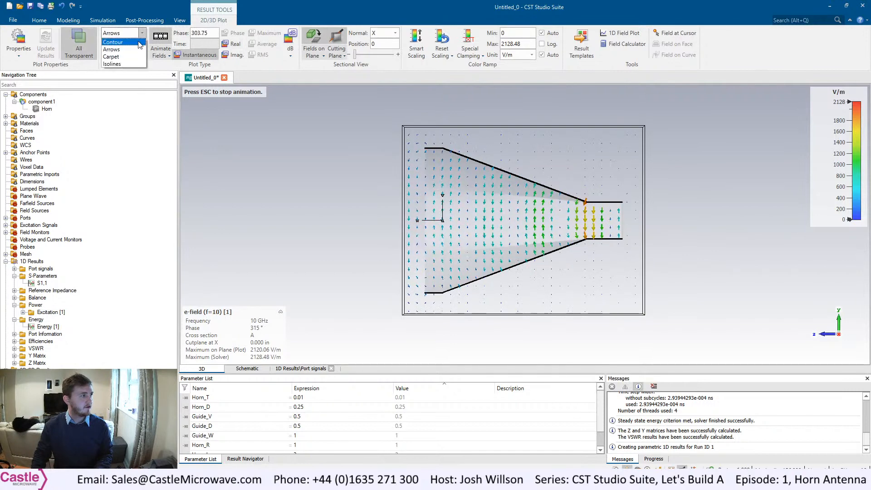
pyautogui.click(138, 42)
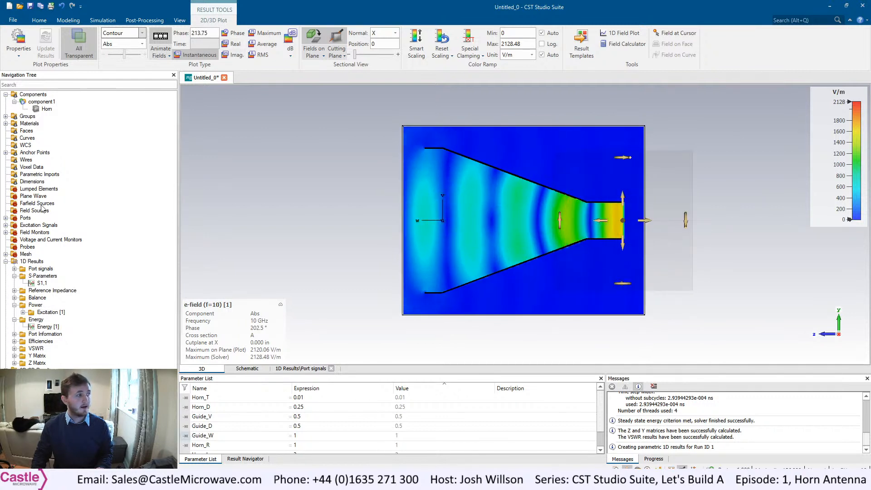
pyautogui.click(159, 50)
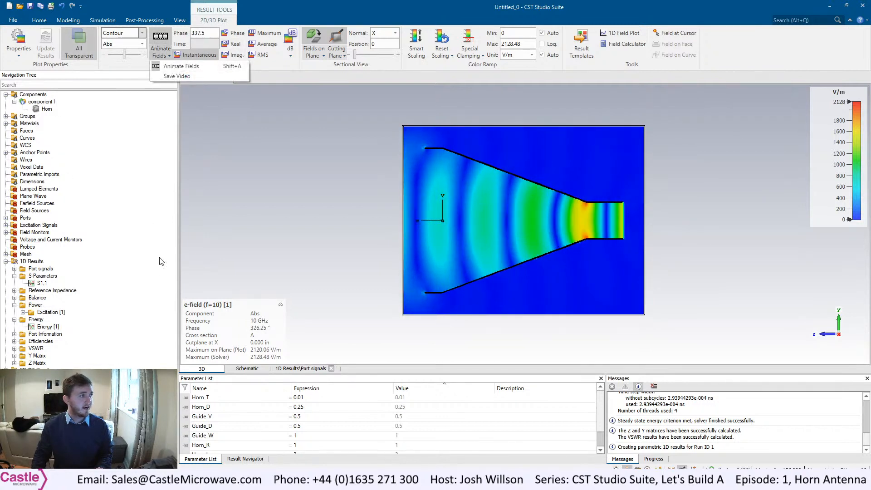
pyautogui.click(164, 41)
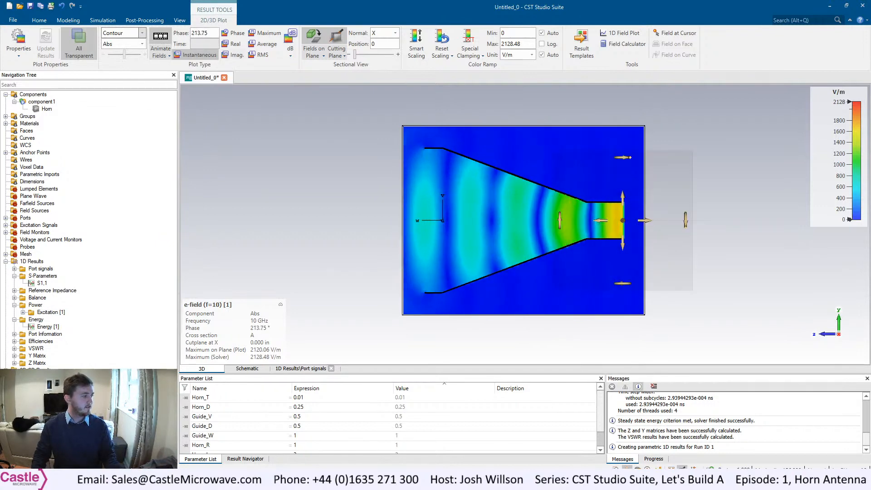
# Display the 10 GHz farfield pattern in 3D, show the horn structure with it and enlarge the pattern.
pyautogui.click(54, 414)
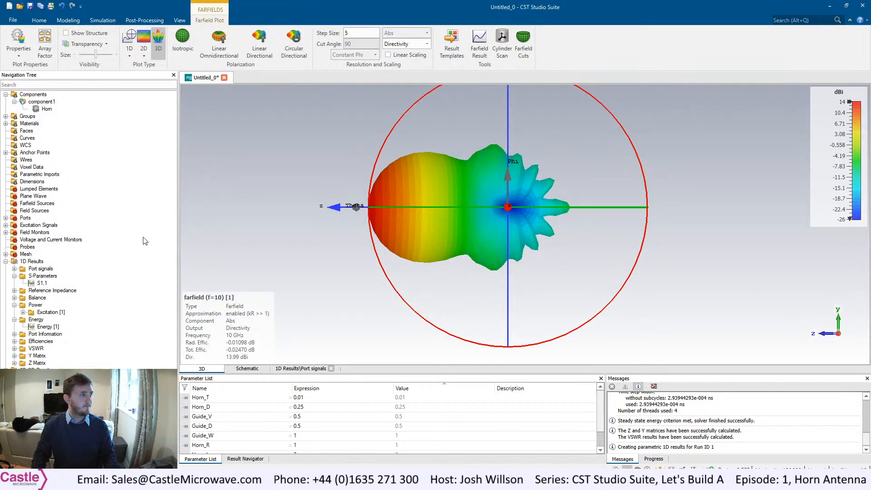
pyautogui.click(67, 34)
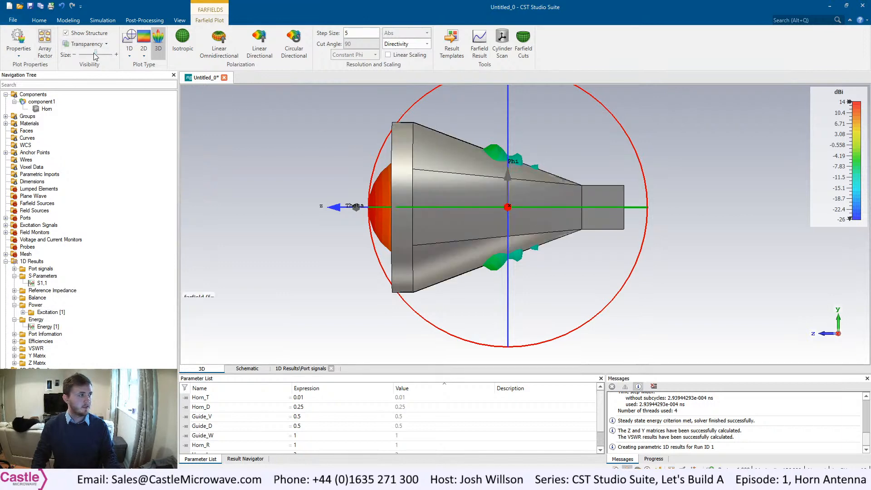
pyautogui.moveTo(95, 54)
pyautogui.mouseDown()
pyautogui.moveTo(109, 55)
pyautogui.moveTo(97, 57)
pyautogui.mouseUp()
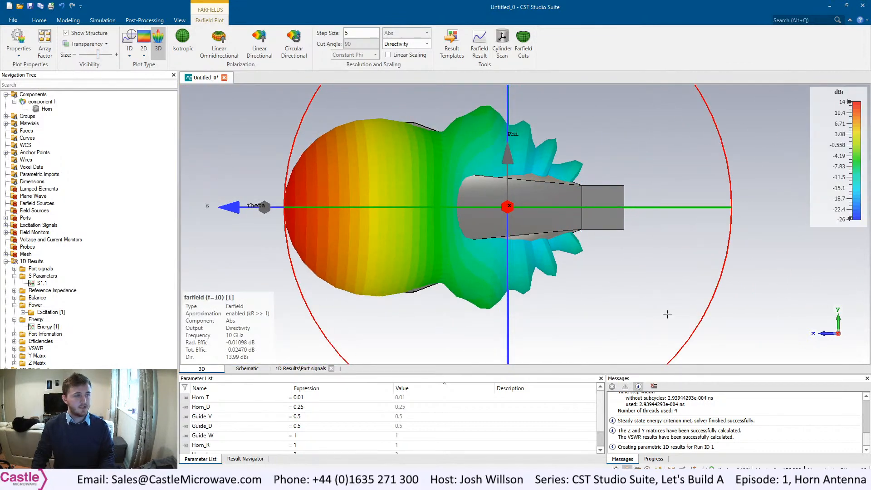
pyautogui.scroll(-5, 527, 223)
pyautogui.moveTo(554, 240); pyautogui.dragTo(662, 252, button='middle')
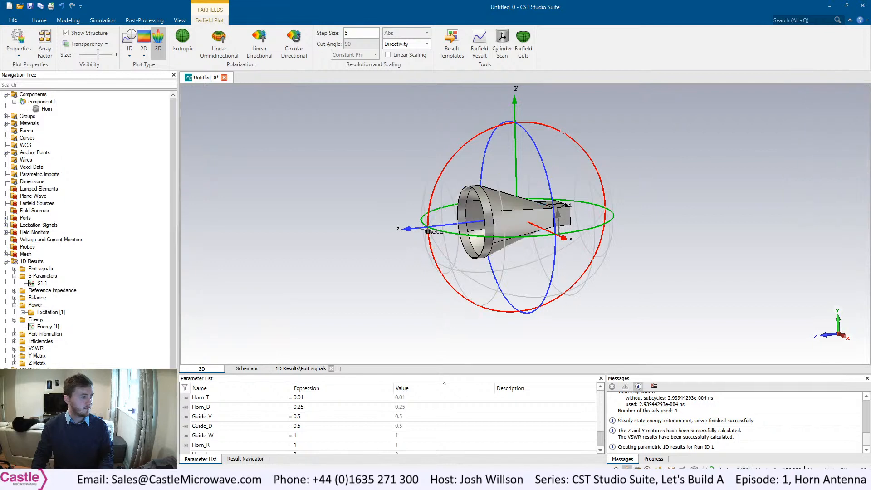
# View the horn's polar farfield cut at Phi=0 for Excitation [1].
pyautogui.scroll(-1, 86, 277)
pyautogui.click(22, 457)
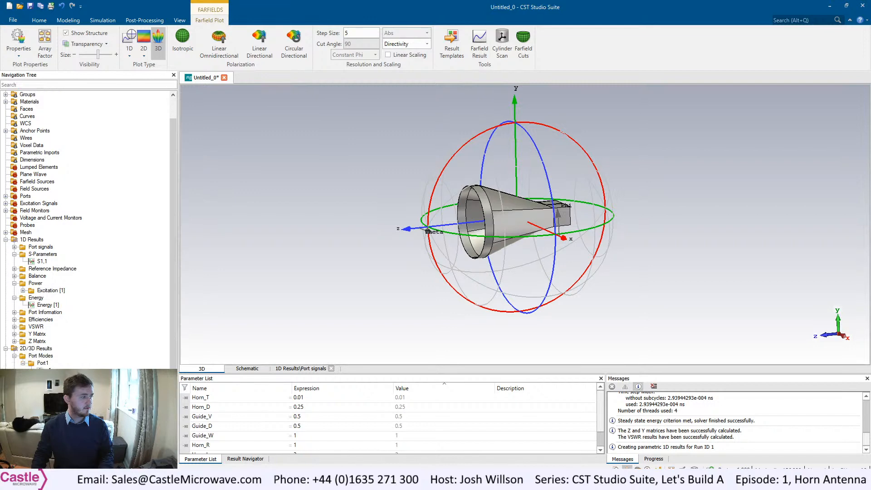
pyautogui.click(51, 450)
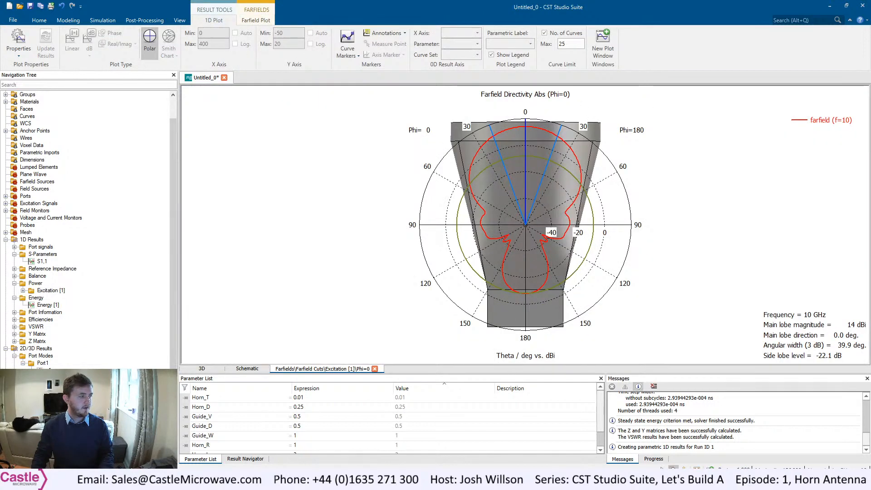
pyautogui.click(51, 458)
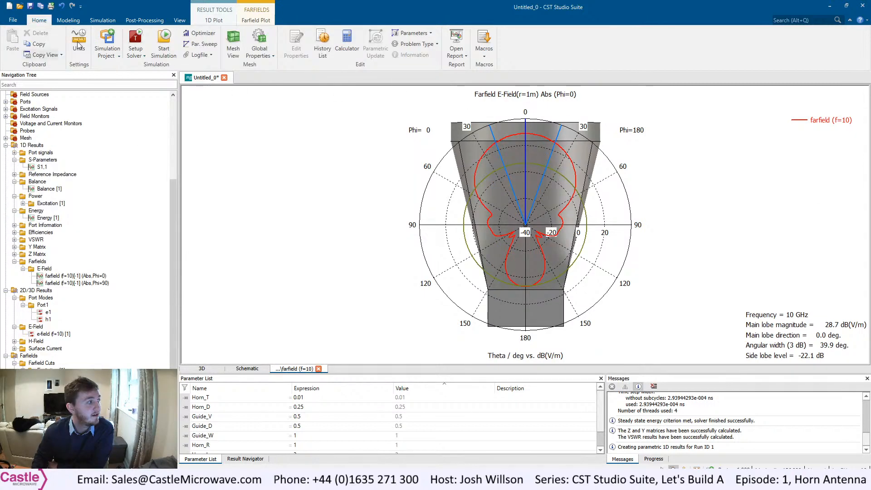
# Check the Farfield Plot properties of the Phi=0 and Phi=90 cuts for the option to copy 1D results.
pyautogui.click(266, 22)
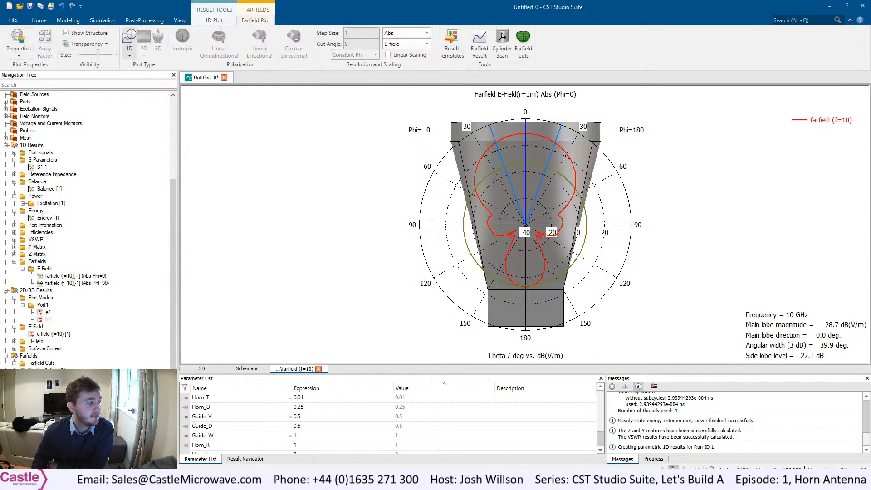
pyautogui.click(18, 40)
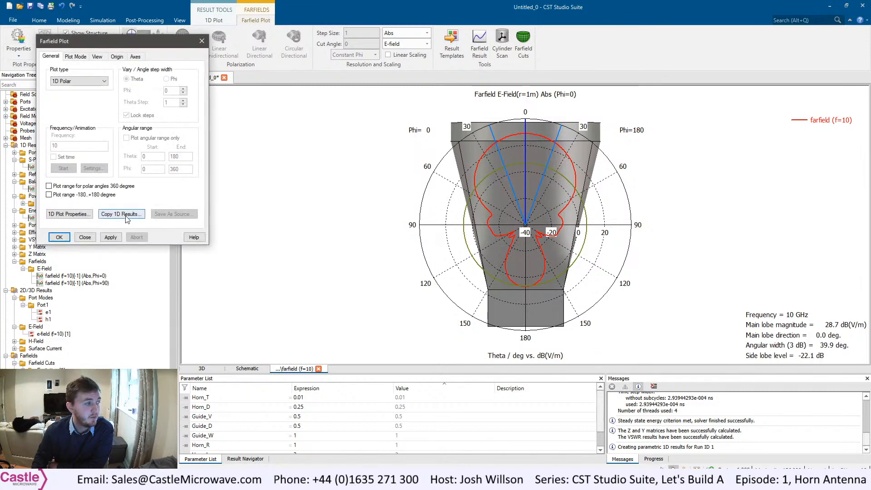
pyautogui.click(55, 237)
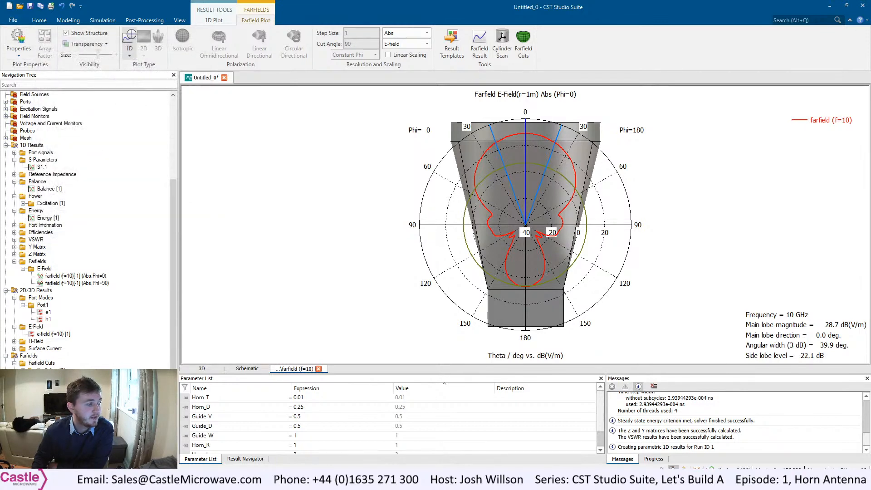
pyautogui.click(7, 42)
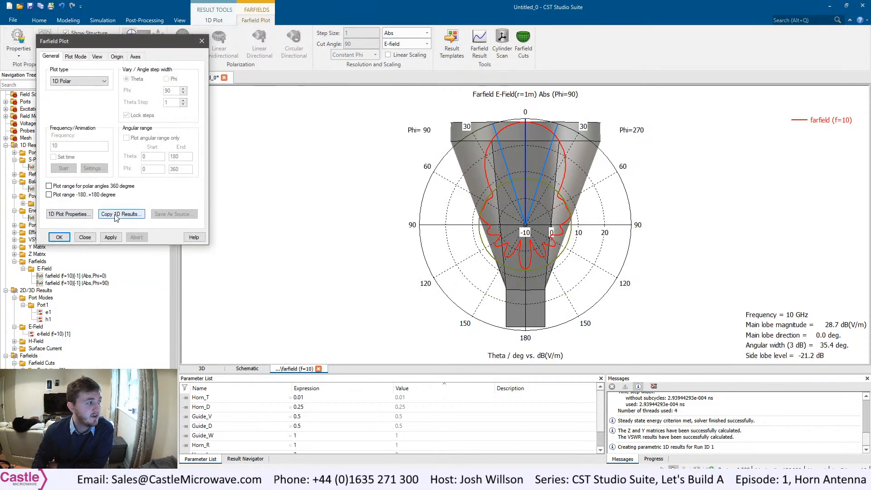
pyautogui.click(59, 237)
# View the farfield E-Field cuts stored among the 1D results.
pyautogui.scroll(2, 81, 268)
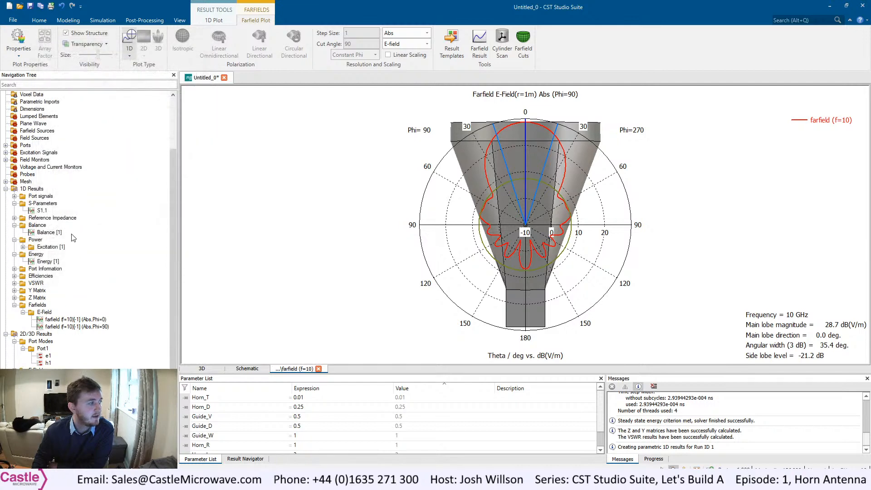
pyautogui.click(30, 189)
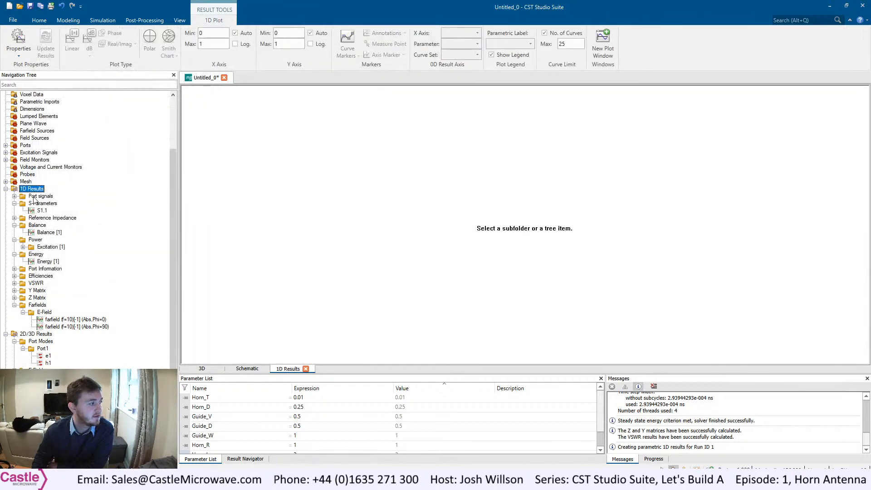
pyautogui.click(45, 312)
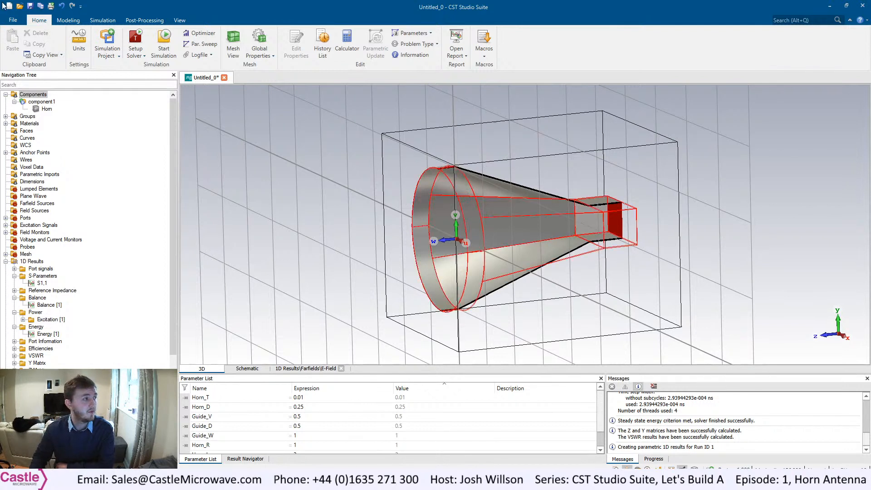
# Create a new sequence in the Parameter Sweep and add Horn_R as its sweep parameter.
pyautogui.click(203, 44)
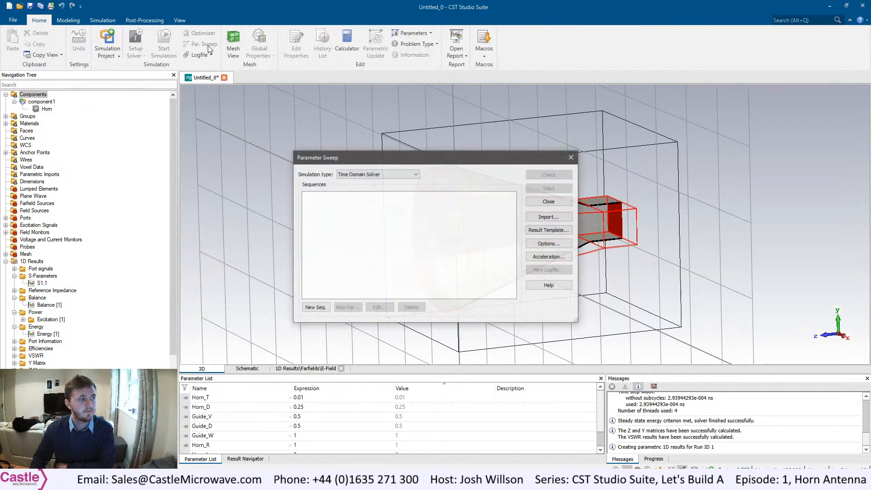
pyautogui.click(316, 308)
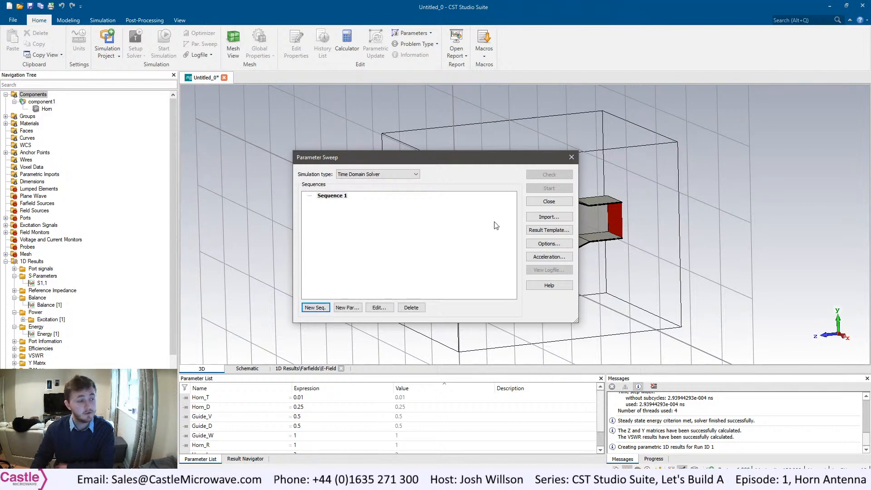
pyautogui.click(332, 196)
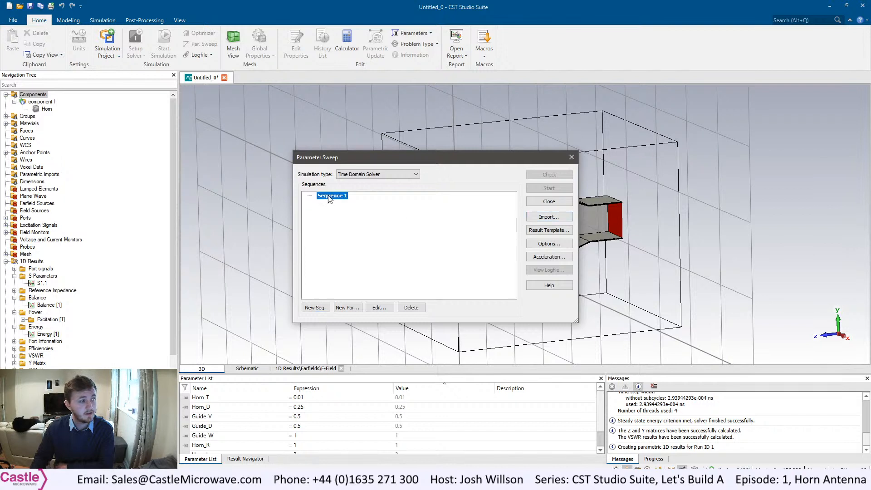
pyautogui.click(358, 310)
pyautogui.click(417, 211)
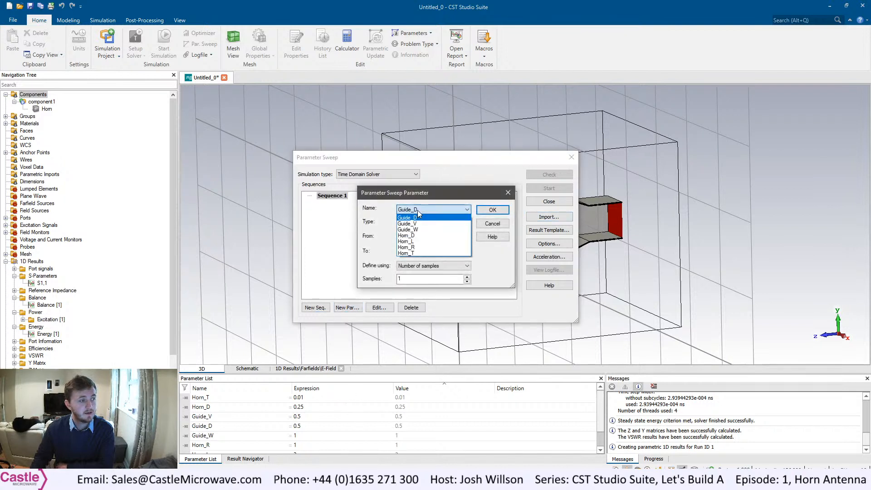
pyautogui.click(412, 248)
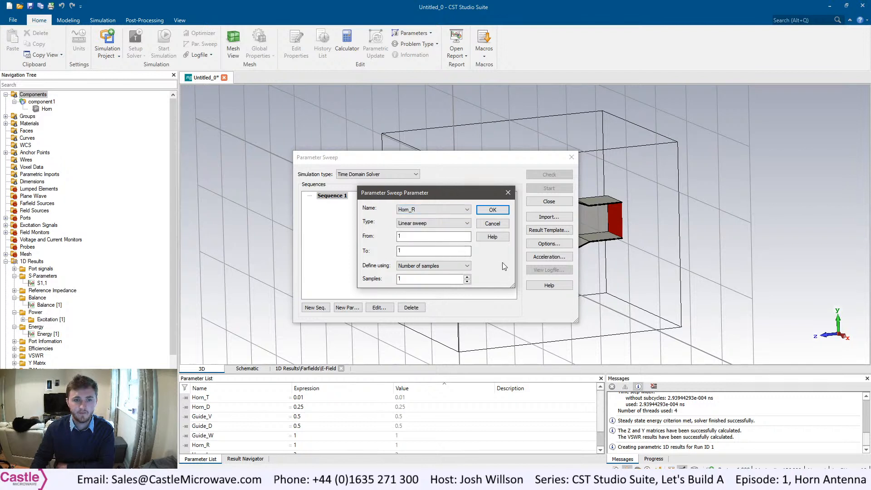
# Define the Horn_R linear sweep up to 1.5 using 3 samples.
pyautogui.click(439, 264)
pyautogui.click(419, 273)
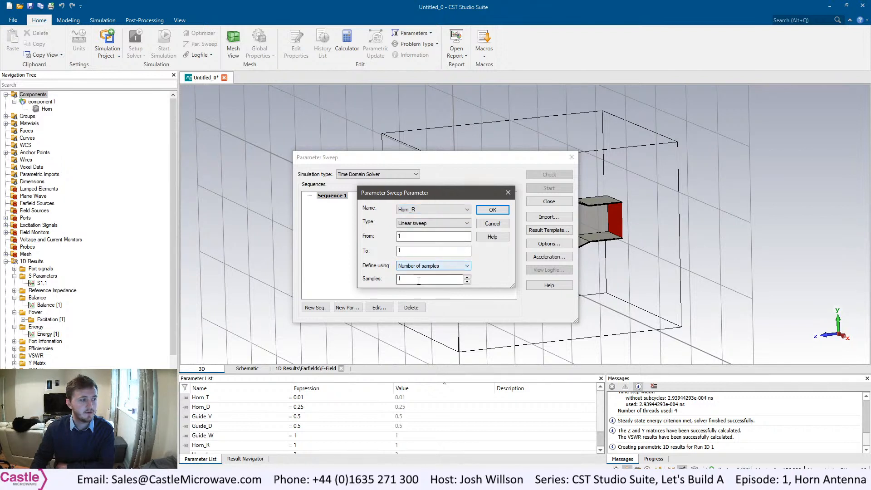
pyautogui.moveTo(418, 281); pyautogui.dragTo(375, 280)
pyautogui.write('3')
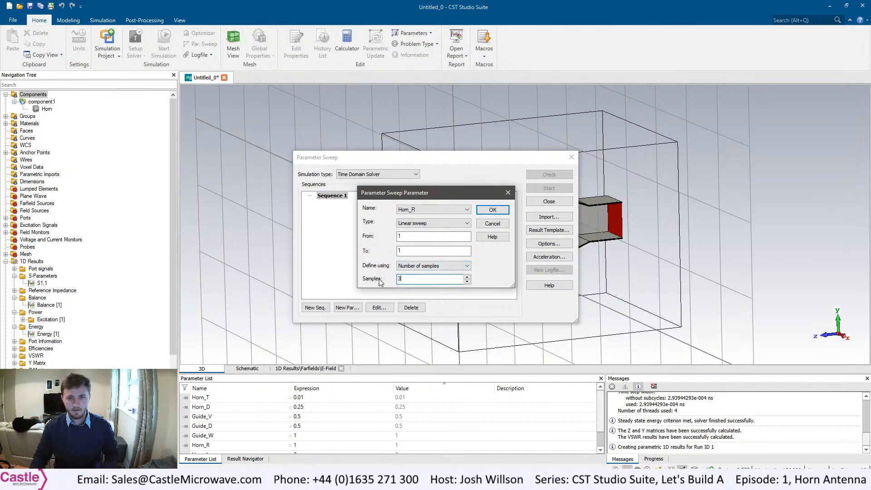
pyautogui.click(419, 252)
pyautogui.write('.5')
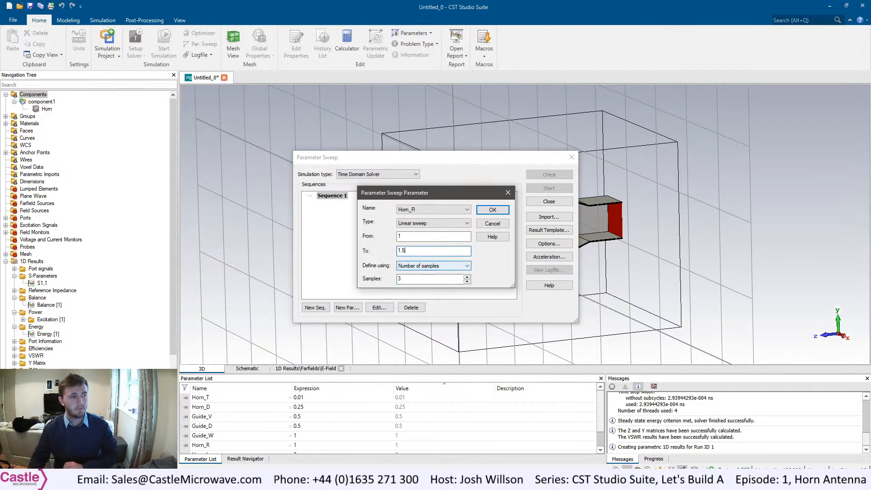
pyautogui.click(492, 210)
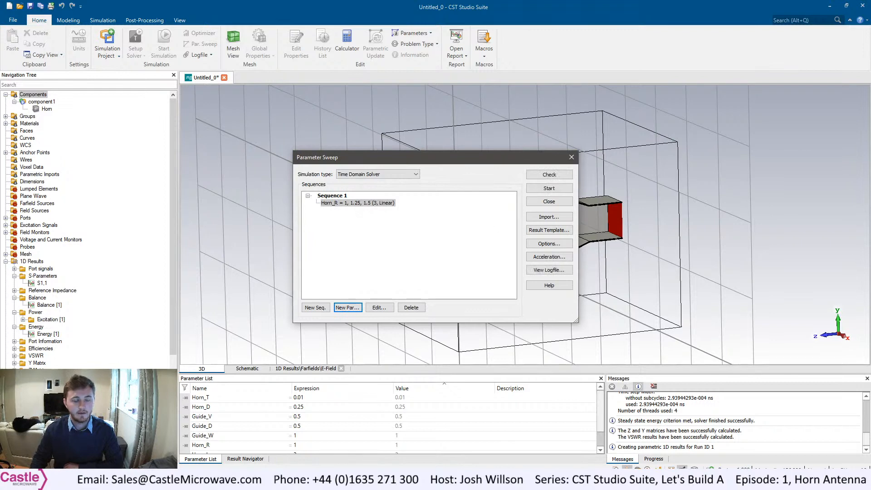
# Run the parameter sweep, deleting current results but keeping parametric results and cache, and show its runs in the Result Navigator.
pyautogui.click(545, 189)
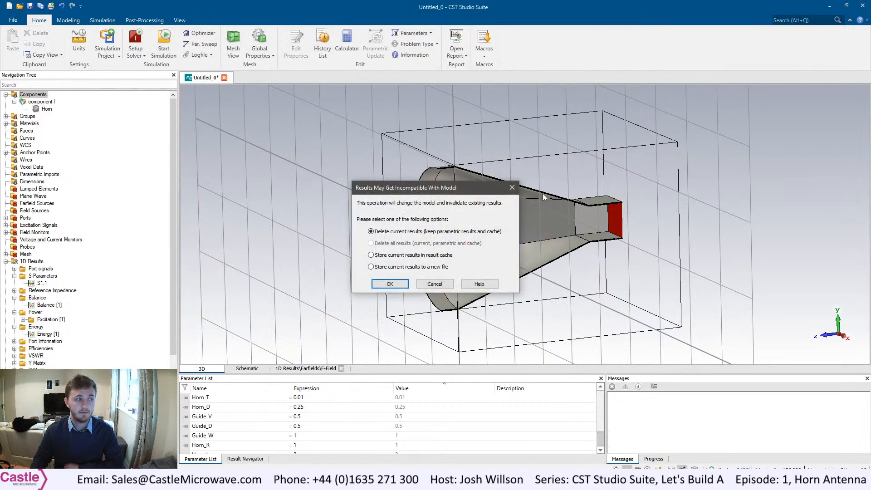
pyautogui.click(391, 284)
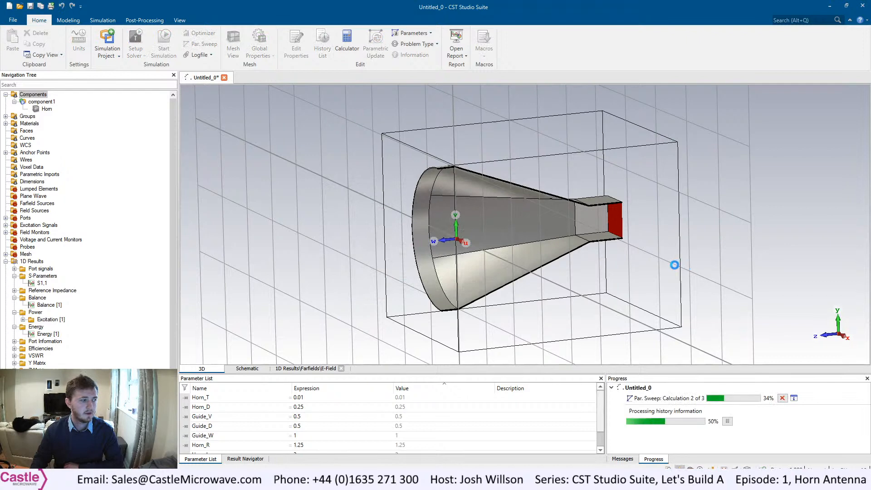
pyautogui.click(233, 459)
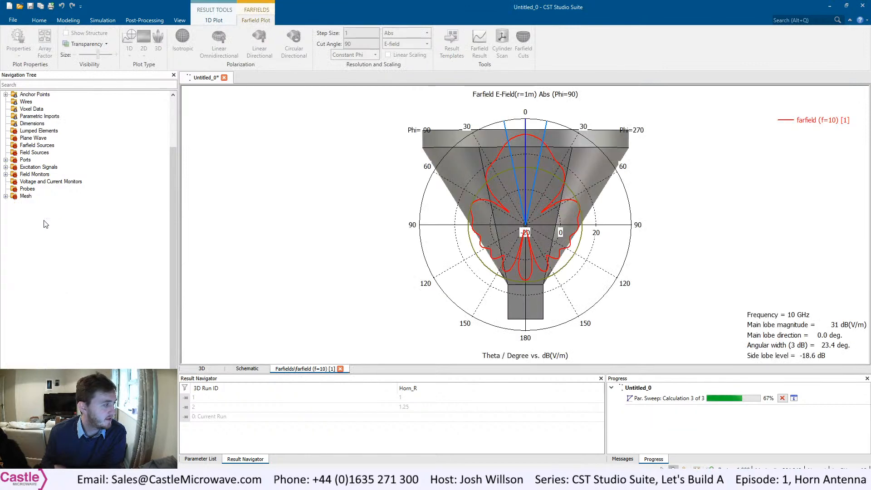
# Plot the S-Parameters of all three Horn_R runs together for comparison.
pyautogui.click(44, 221)
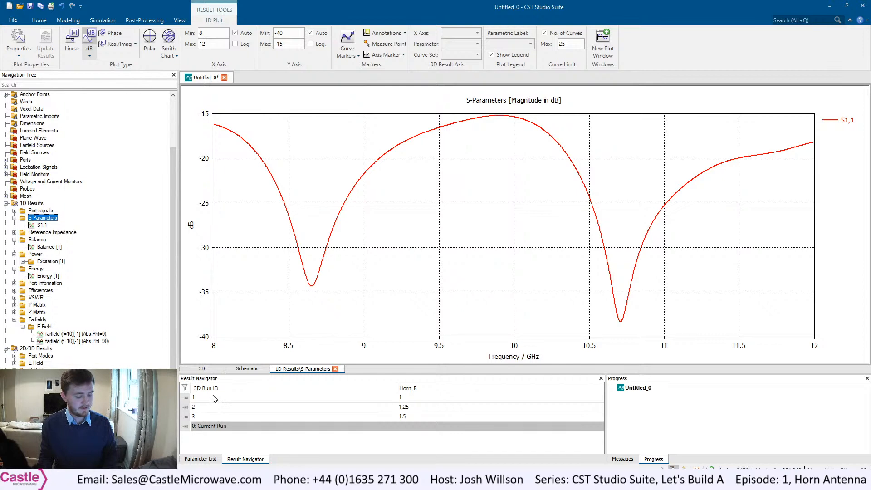
pyautogui.click(215, 398)
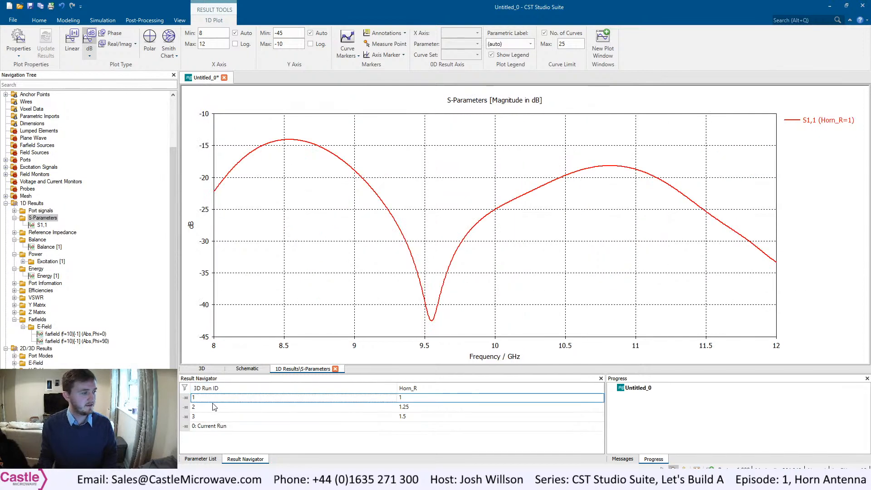
pyautogui.keyDown('shift'); pyautogui.click(215, 417); pyautogui.keyUp('shift')
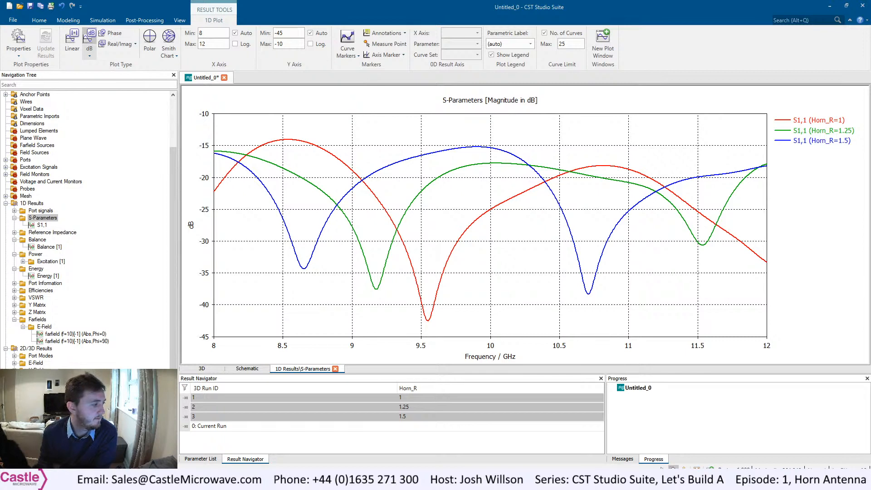
# Compare the Phi=0 farfield cuts of the three Horn_R runs up close, with the horn structure hidden.
pyautogui.click(45, 428)
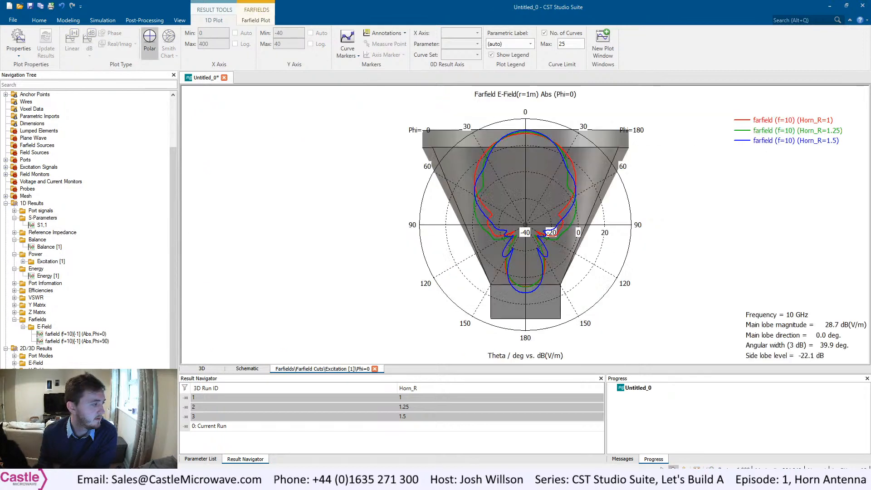
pyautogui.scroll(1, 582, 185)
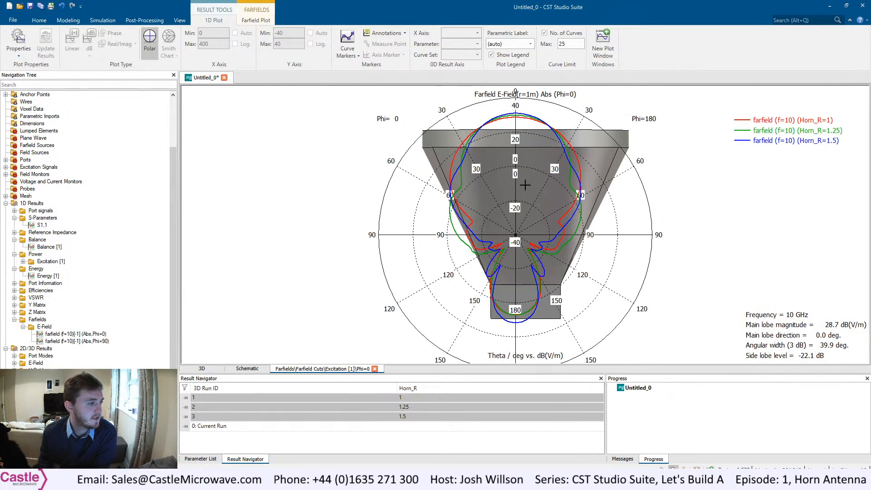
pyautogui.scroll(1, 529, 183)
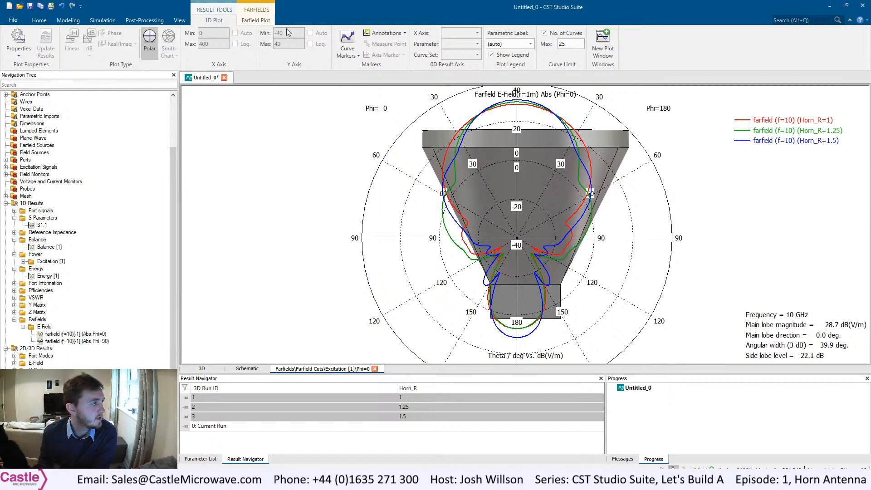
pyautogui.click(255, 21)
pyautogui.click(66, 33)
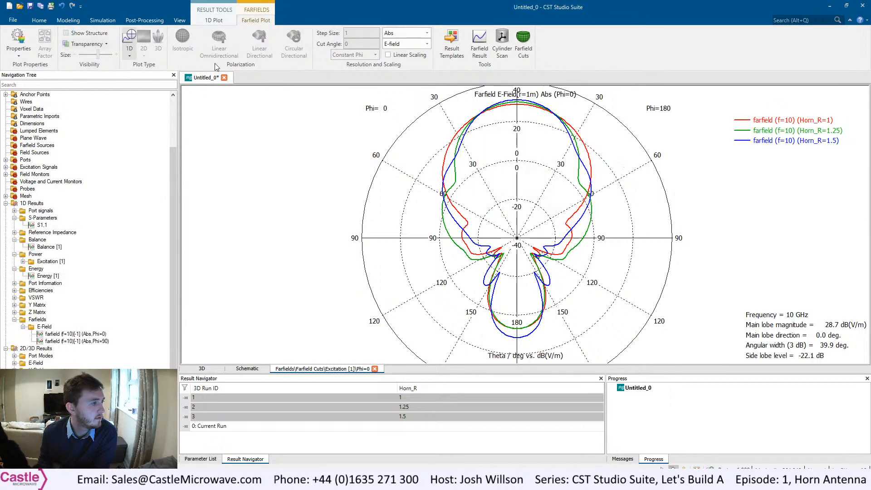
pyautogui.scroll(5, 528, 217)
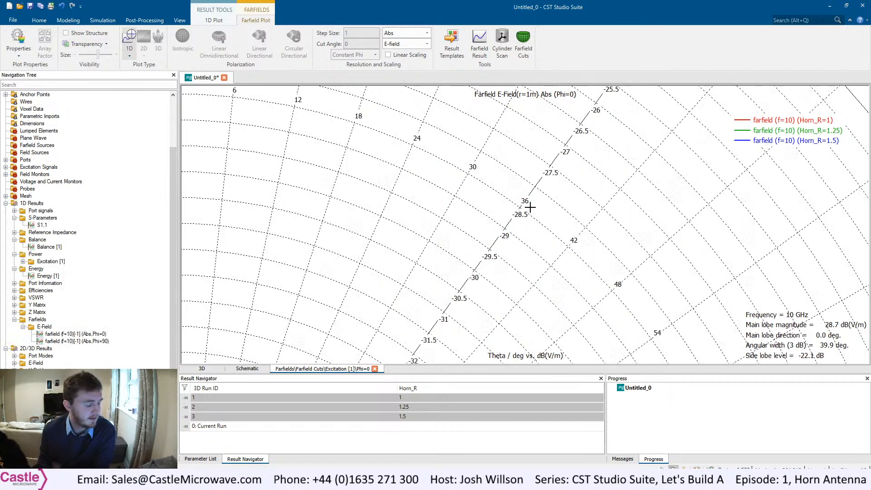
pyautogui.scroll(-5, 529, 209)
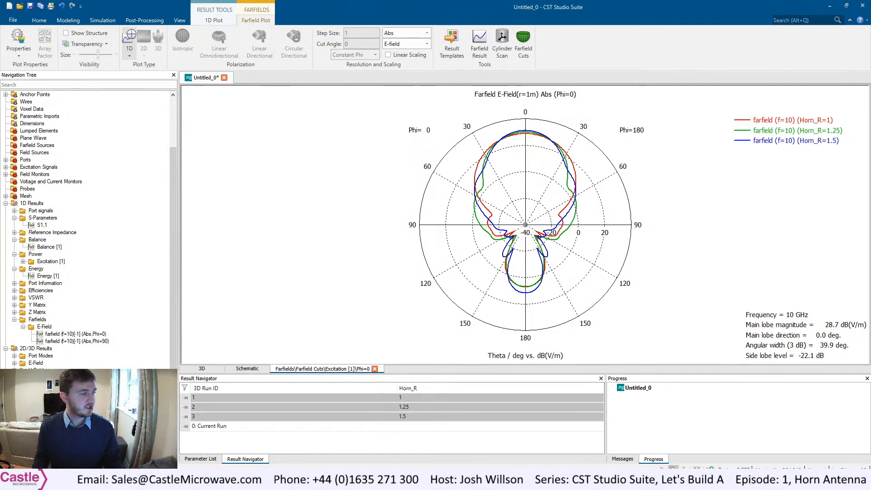
# View the 0D result Max Gain at selected Frequency plotted against Horn_R.
pyautogui.click(28, 454)
pyautogui.click(39, 461)
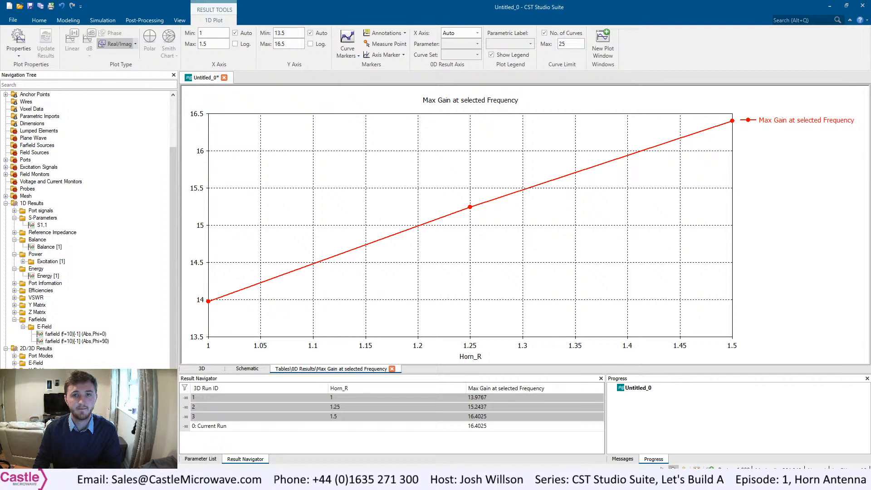
# Add a Farfield/RCS field monitor with the Transient Broadband specification.
pyautogui.click(39, 20)
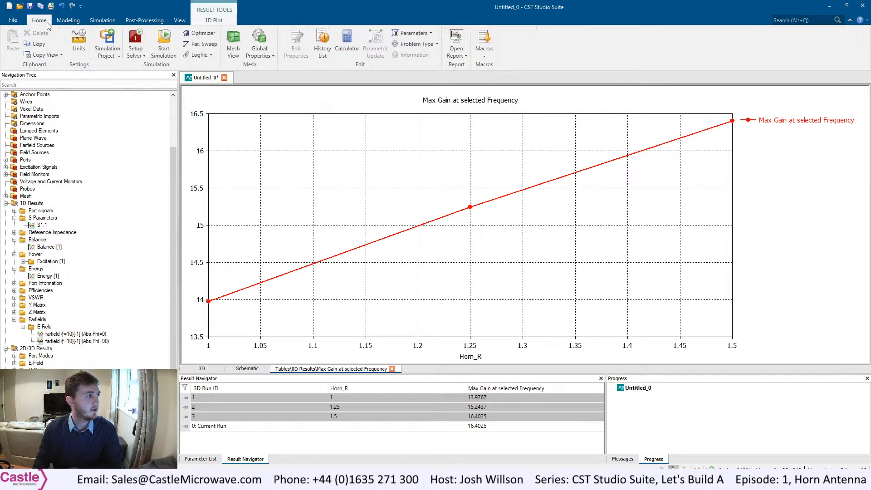
pyautogui.click(68, 20)
pyautogui.click(103, 20)
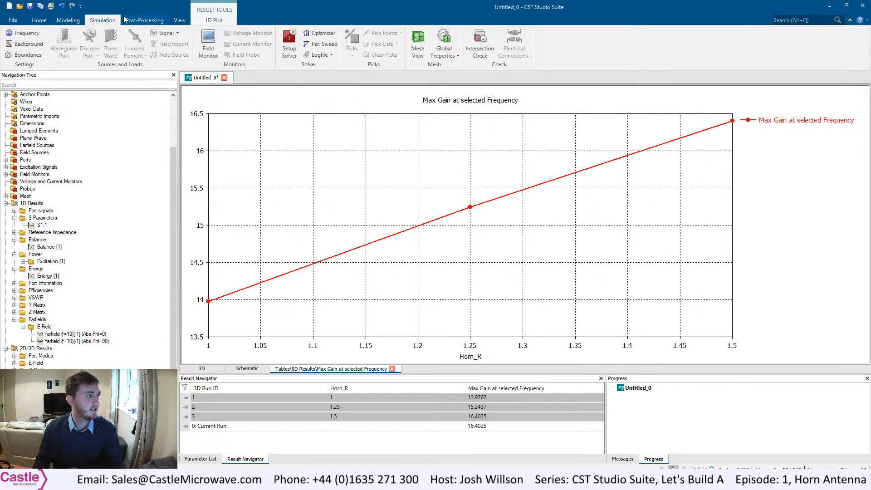
pyautogui.click(215, 47)
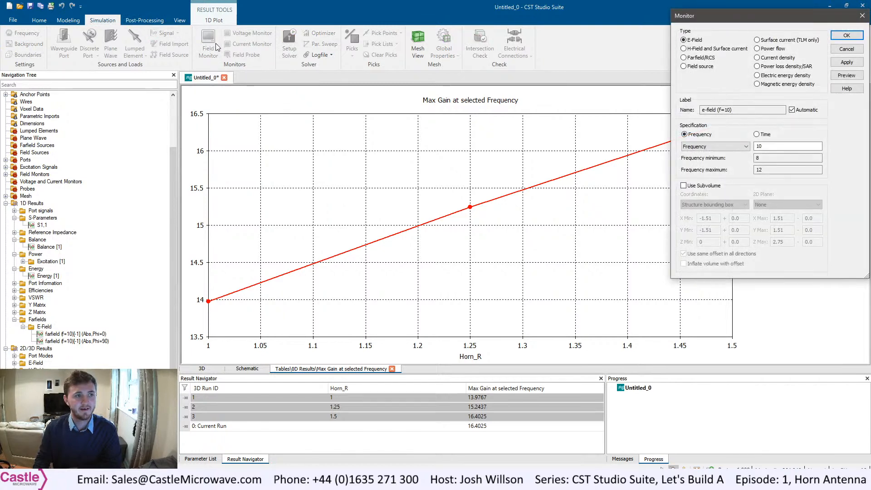
pyautogui.click(684, 57)
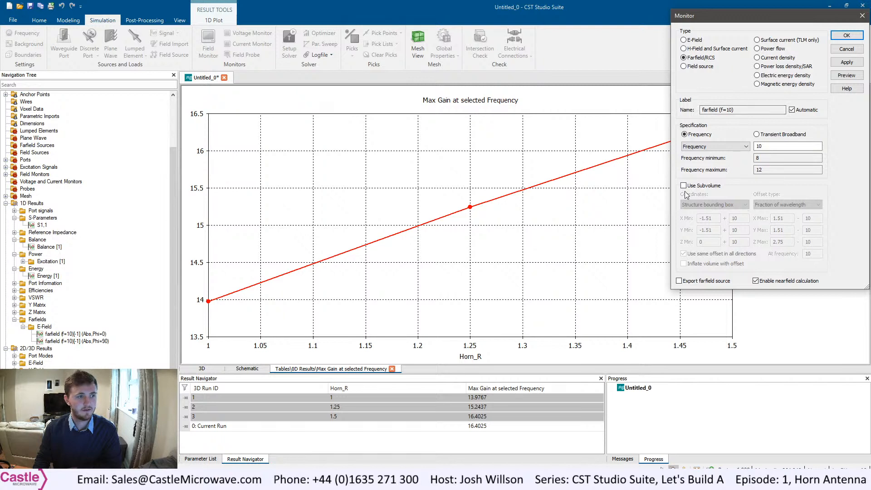
pyautogui.click(766, 135)
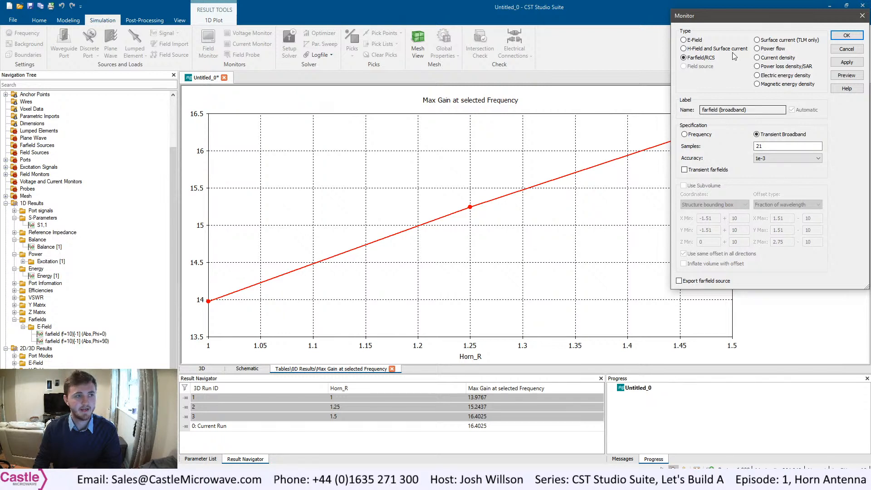
pyautogui.click(848, 36)
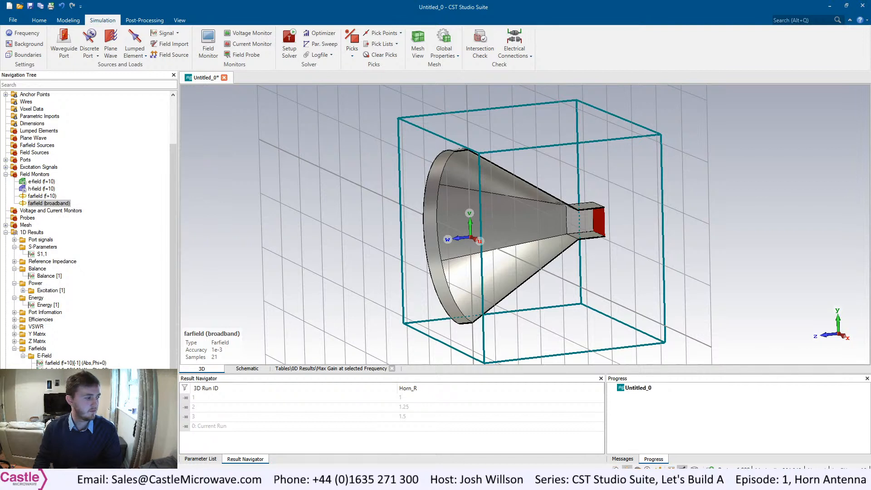
# Set the Horn_R parameter to 1, deleting current results but keeping parametric ones, and update the model.
pyautogui.click(200, 459)
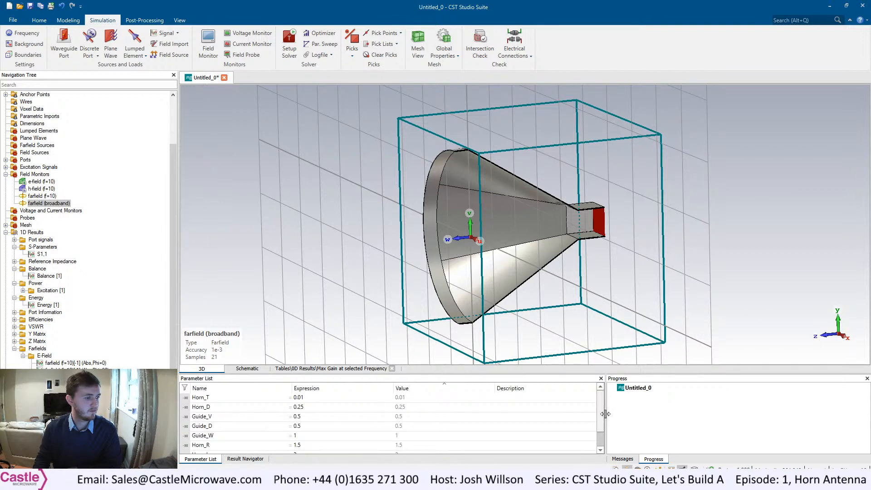
pyautogui.scroll(-1, 602, 422)
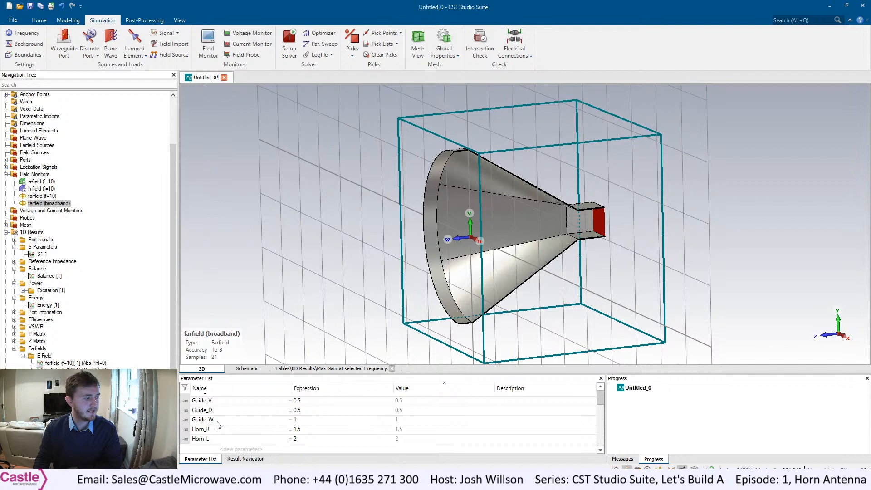
pyautogui.click(268, 440)
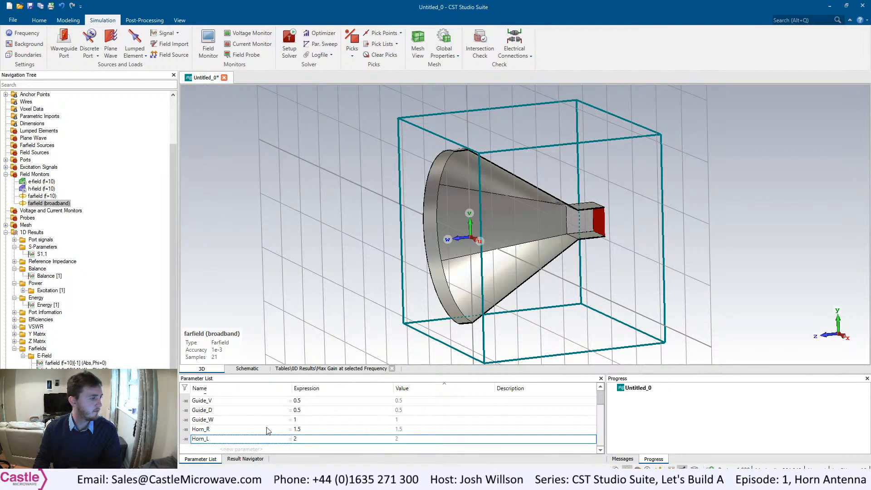
pyautogui.doubleClick(314, 431)
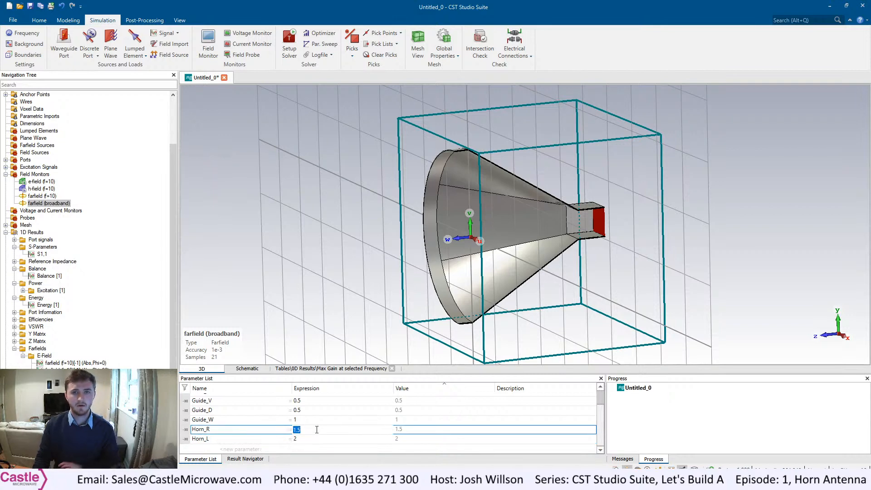
pyautogui.write('1')
pyautogui.press('Return')
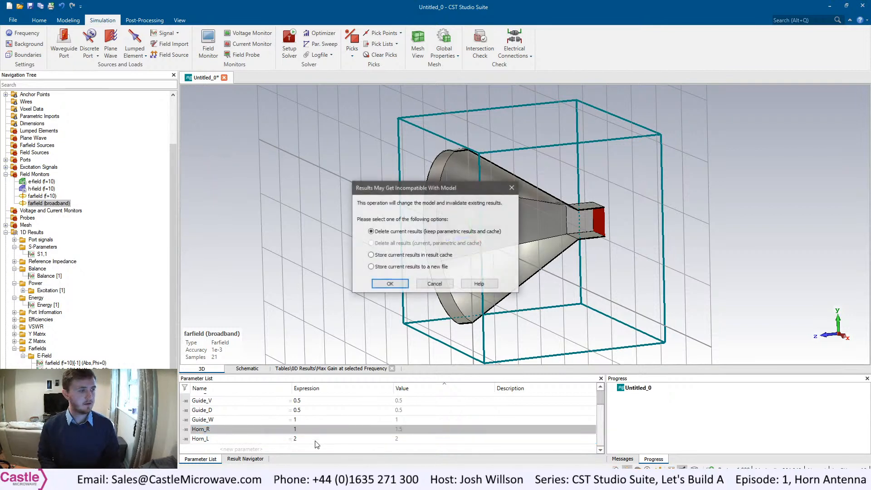
pyautogui.press('Return')
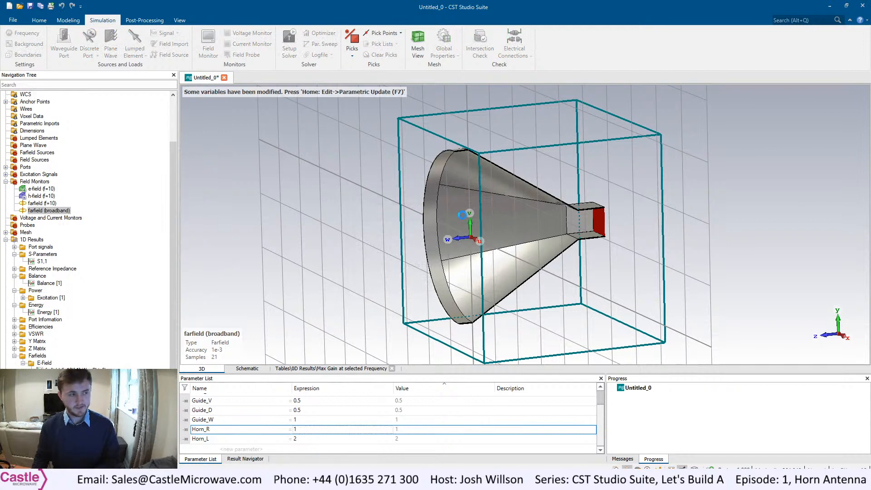
pyautogui.press('F7')
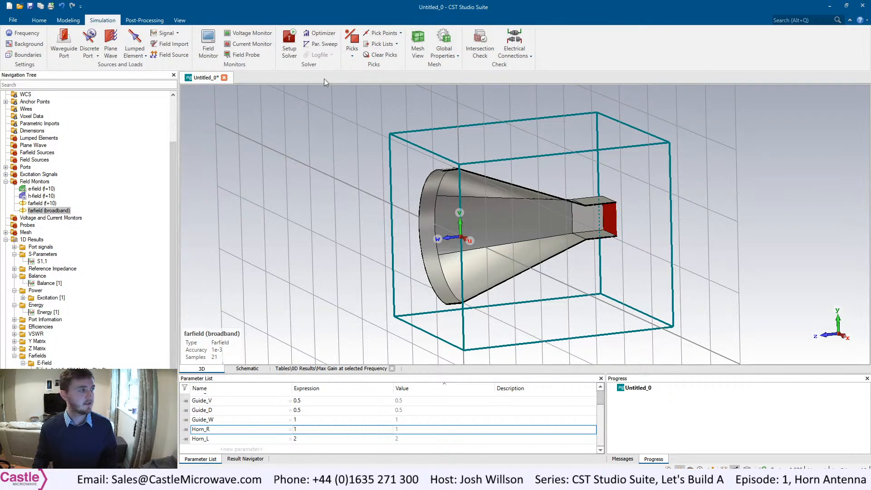
# Start the simulation of the horn model with the broadband farfield monitor included.
pyautogui.click(73, 19)
pyautogui.click(44, 23)
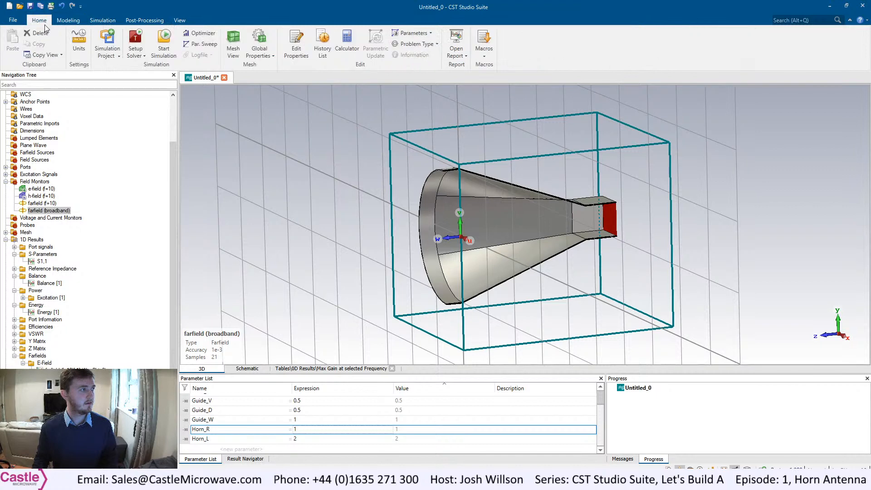
pyautogui.click(164, 43)
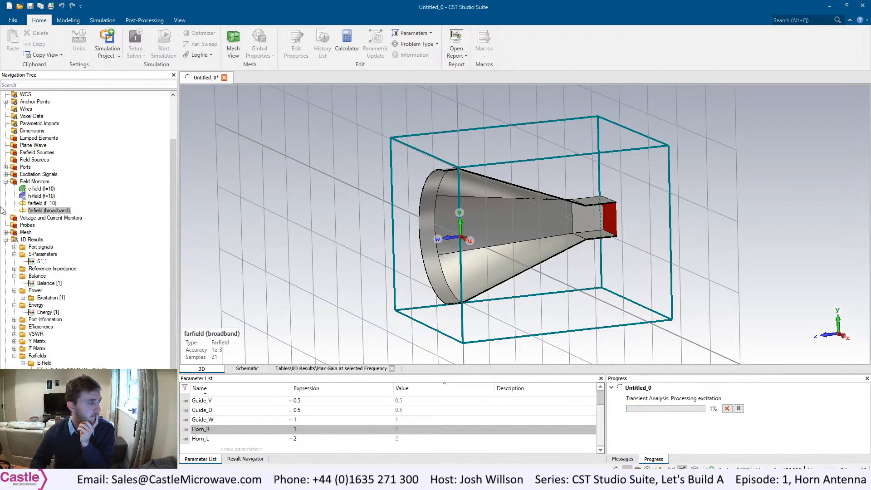
# Collapse the Field Monitors, 1D Results, 2D/3D Results, Phi=0 and Phi=90 folders in the navigation tree.
pyautogui.click(5, 182)
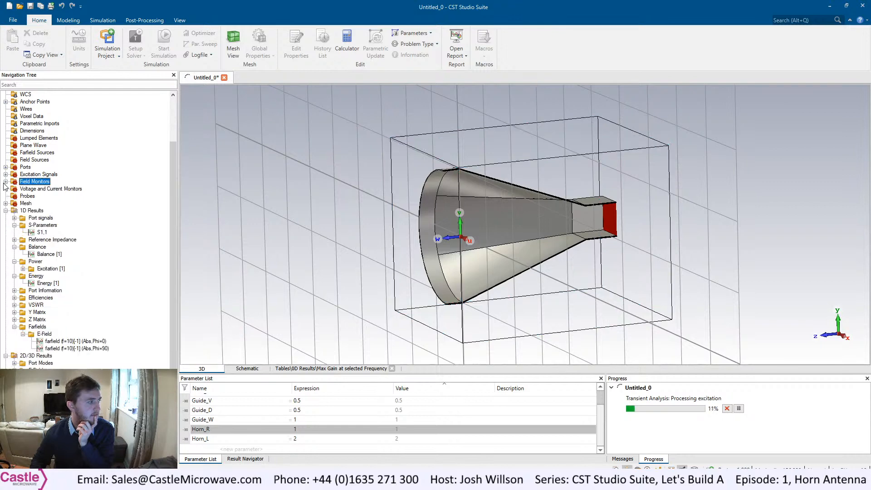
pyautogui.click(5, 211)
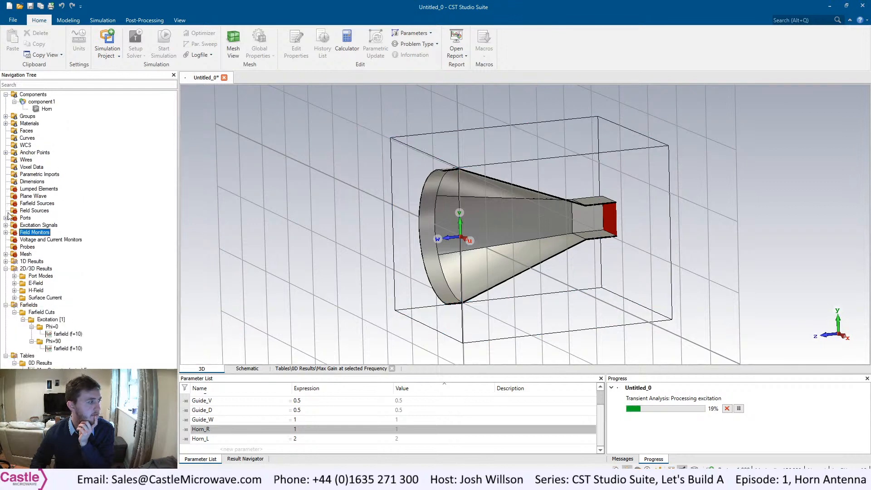
pyautogui.click(6, 269)
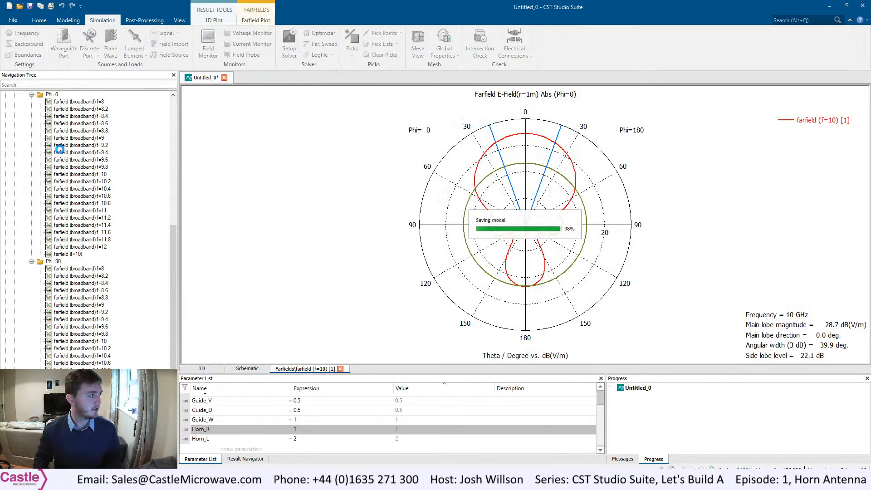
pyautogui.scroll(4, 65, 162)
pyautogui.click(33, 182)
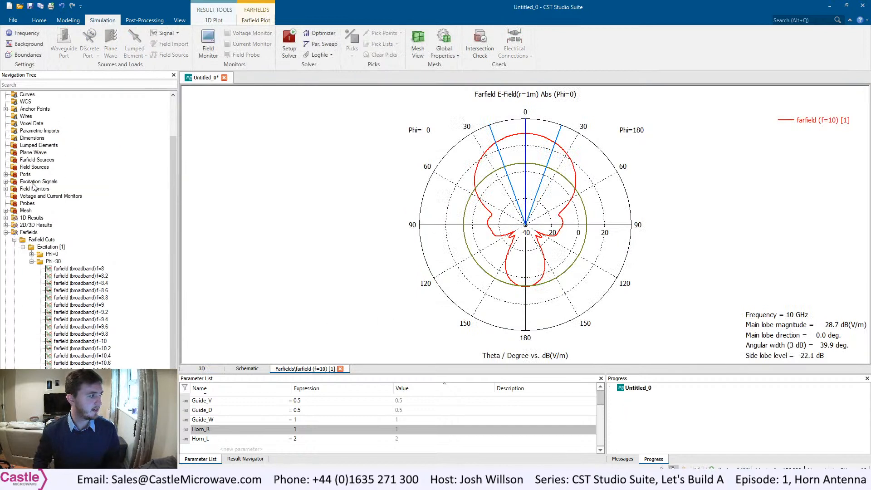
pyautogui.click(31, 262)
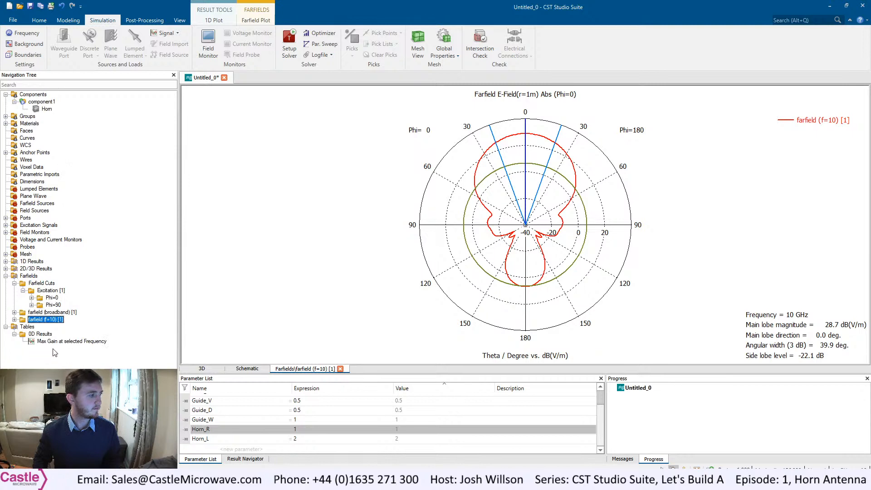
# Plot the farfield (broadband) [1] result in 3D with the horn structure shown, and reduce the plot size.
pyautogui.click(48, 313)
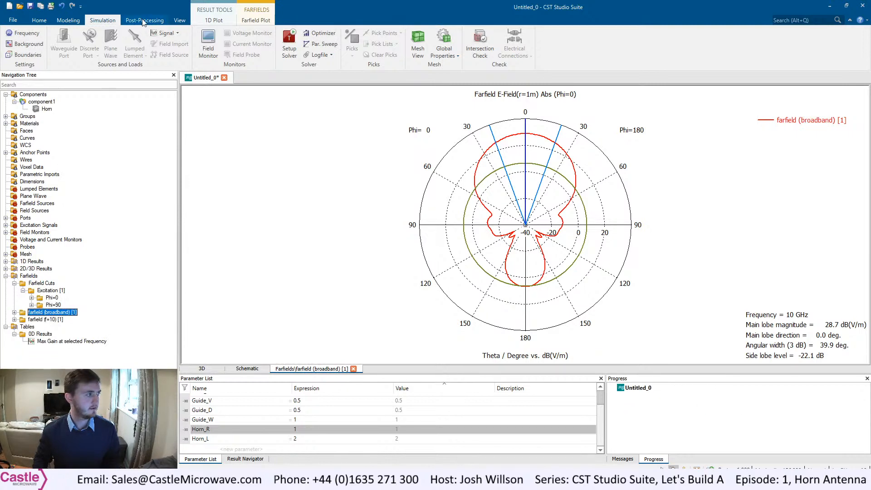
pyautogui.click(255, 21)
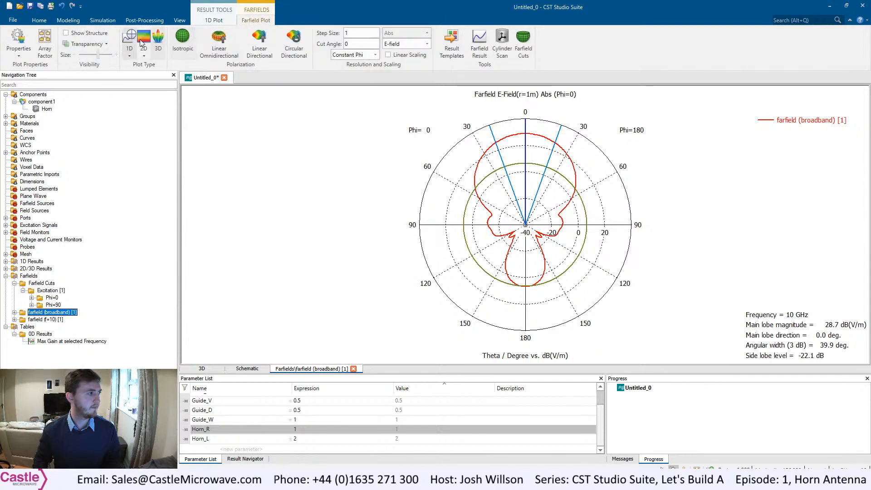
pyautogui.click(158, 37)
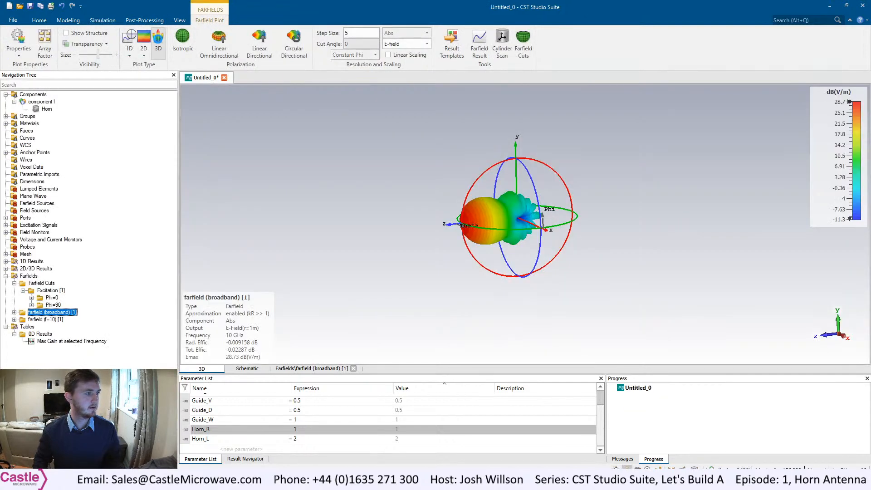
pyautogui.click(89, 33)
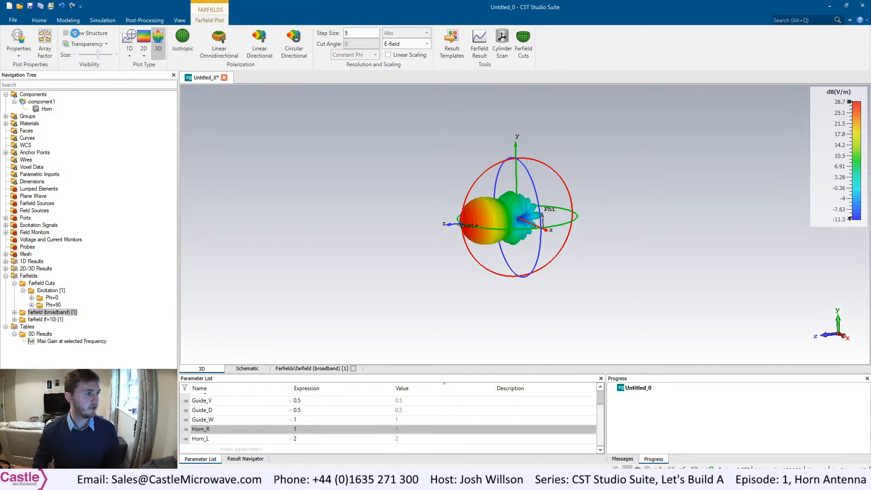
pyautogui.scroll(3, 487, 217)
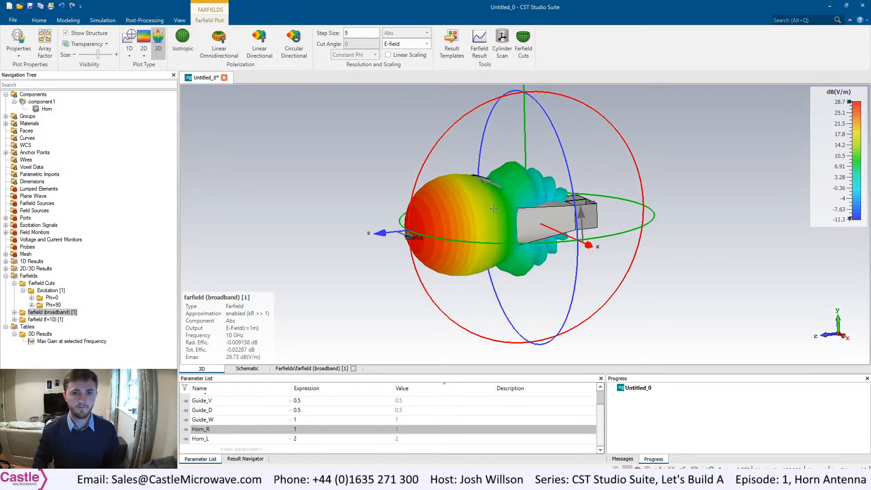
pyautogui.click(92, 55)
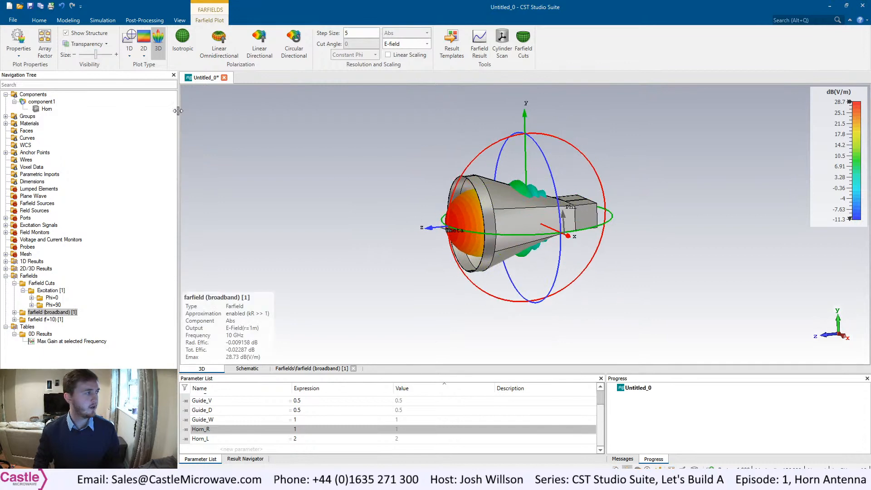
# Animate the 3D broadband farfield over frequency from the farfield plot properties.
pyautogui.click(17, 38)
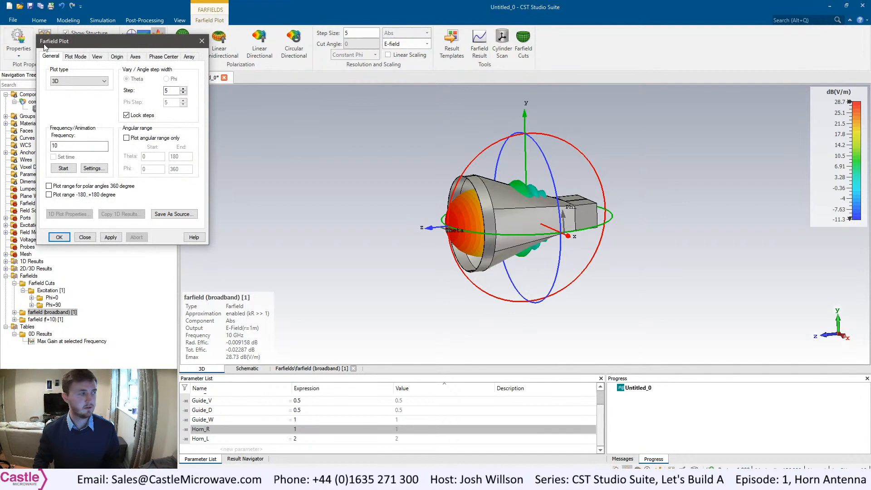
pyautogui.moveTo(109, 45); pyautogui.dragTo(704, 59)
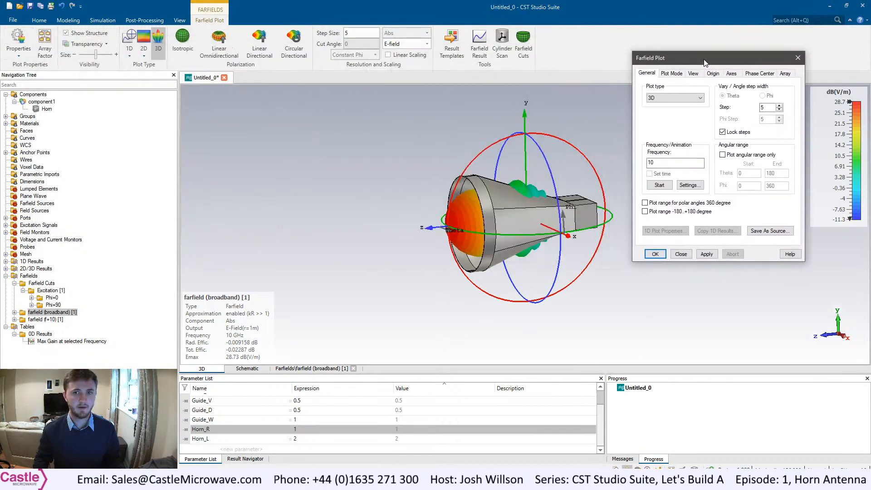
pyautogui.click(653, 185)
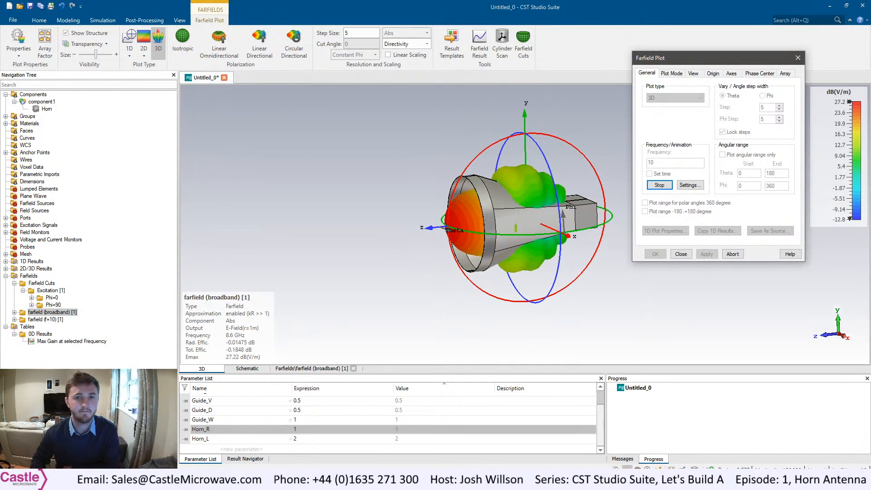
pyautogui.click(681, 254)
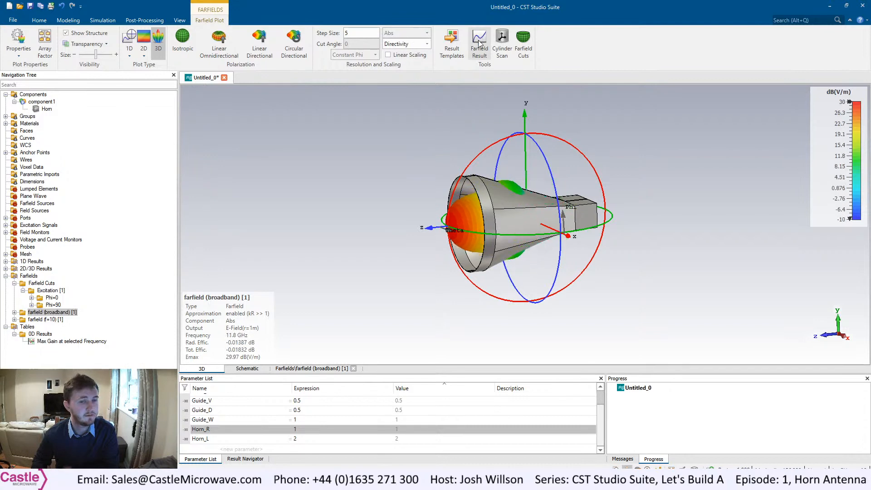
pyautogui.moveTo(870, 132); pyautogui.dragTo(568, 107)
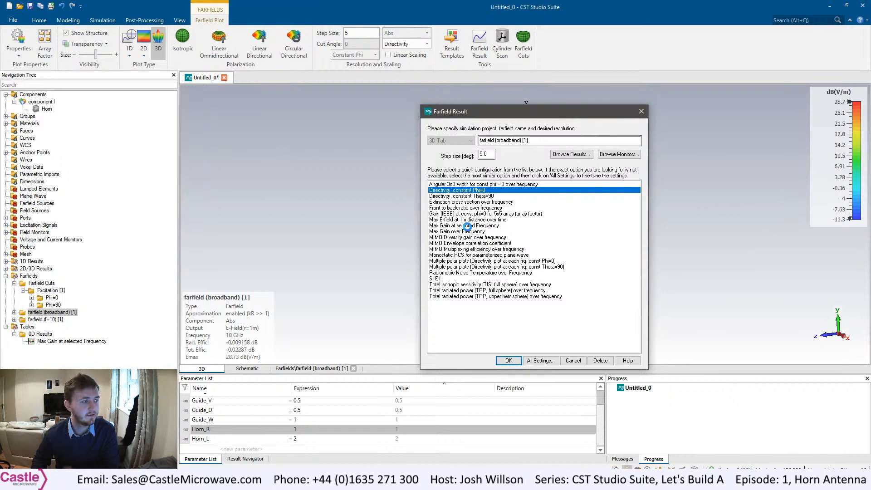
pyautogui.click(468, 227)
pyautogui.click(470, 232)
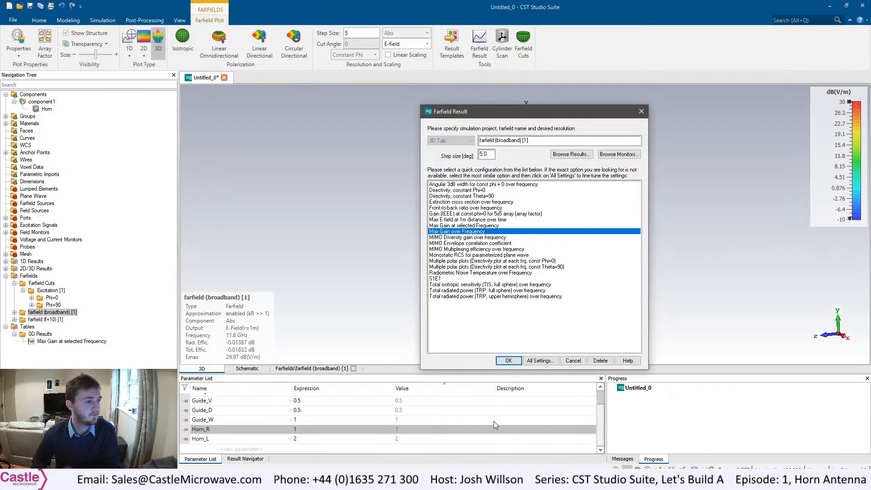
pyautogui.click(573, 361)
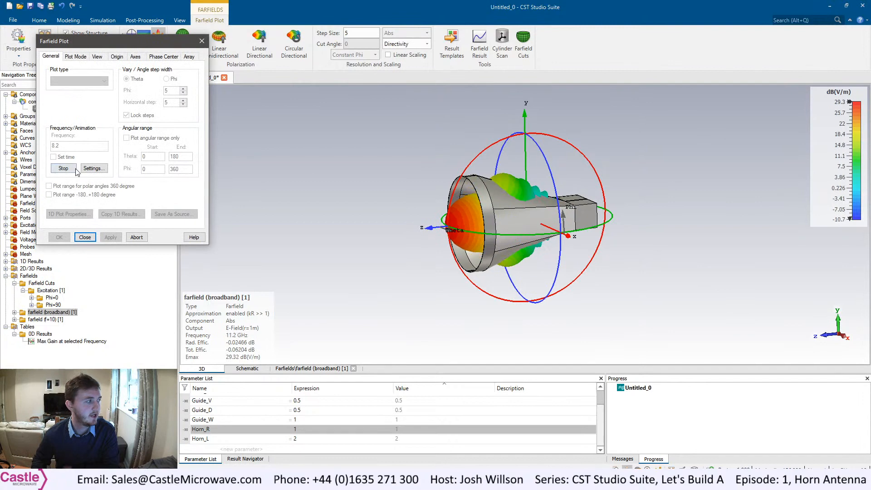
pyautogui.click(202, 41)
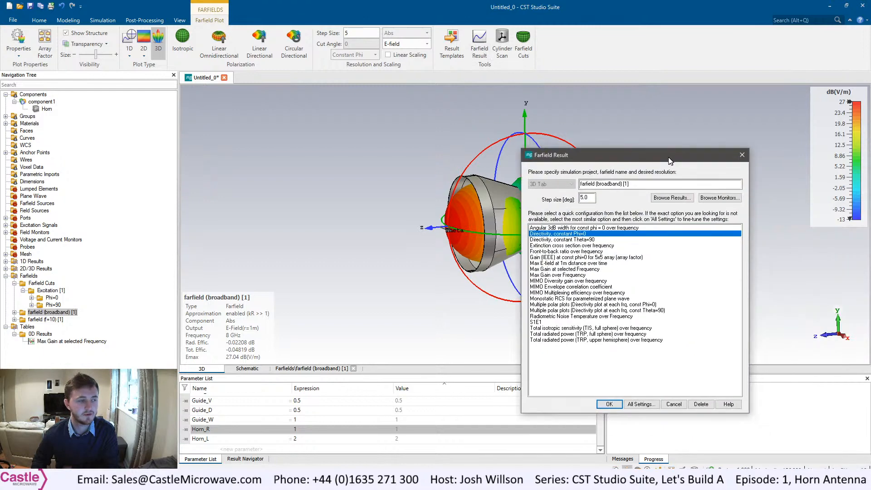
# Add a Max Gain over Frequency farfield result for farfield (broadband) [1] and evaluate it.
pyautogui.moveTo(672, 159); pyautogui.dragTo(560, 94)
pyautogui.click(457, 211)
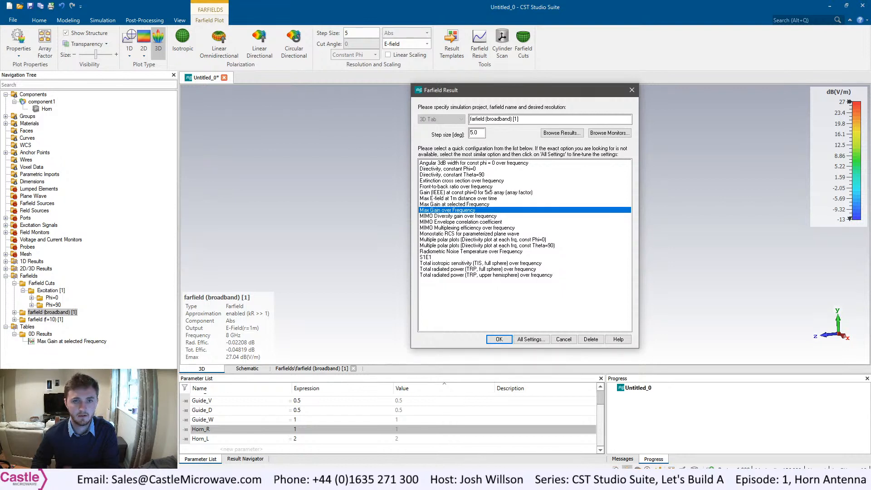
pyautogui.click(498, 339)
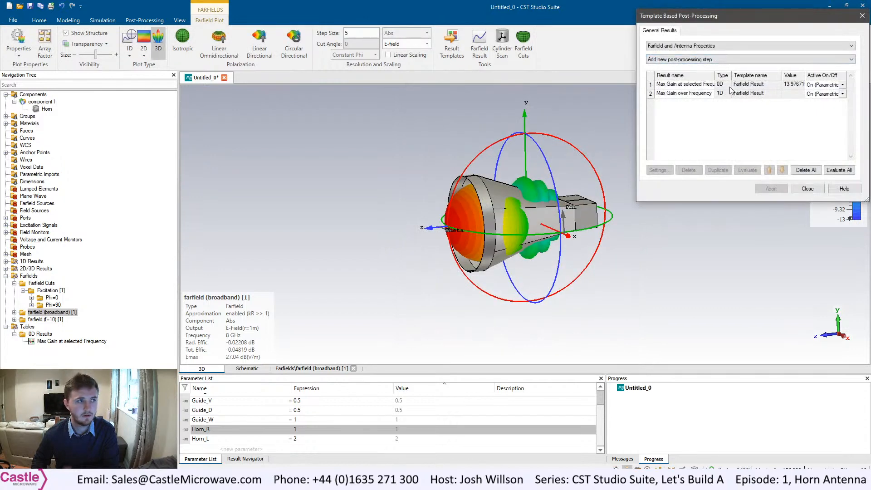
pyautogui.click(698, 104)
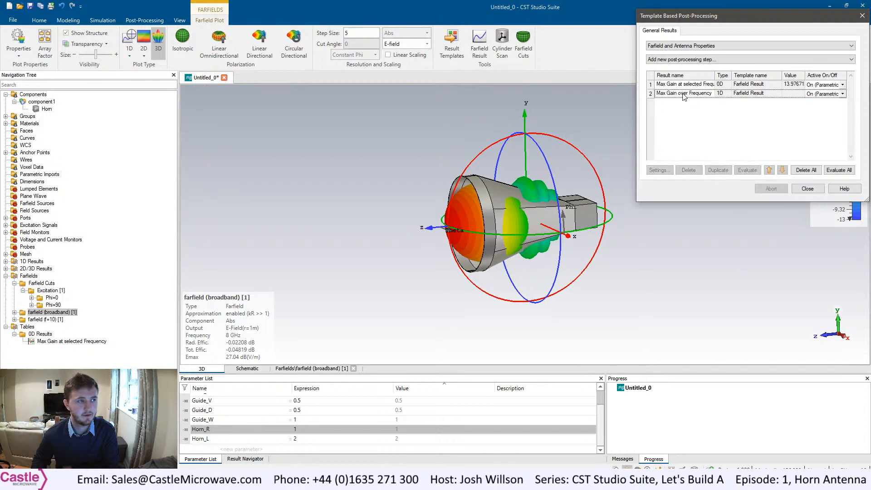
pyautogui.click(685, 97)
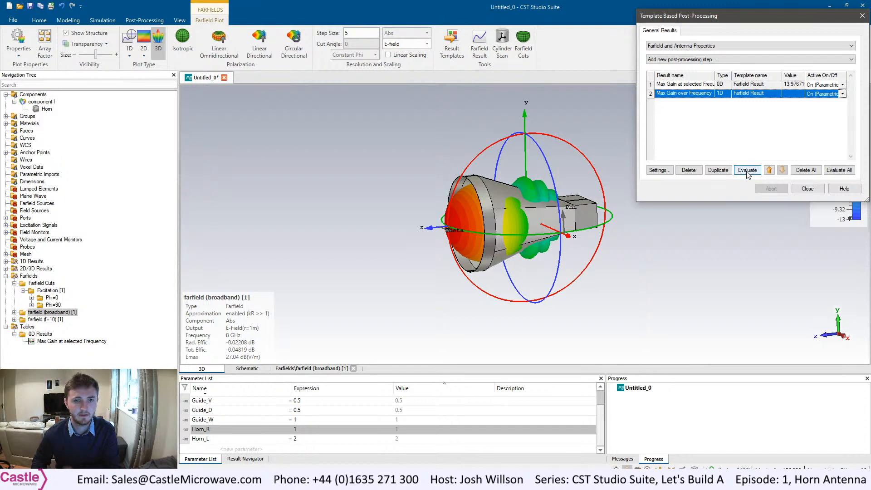
pyautogui.click(748, 171)
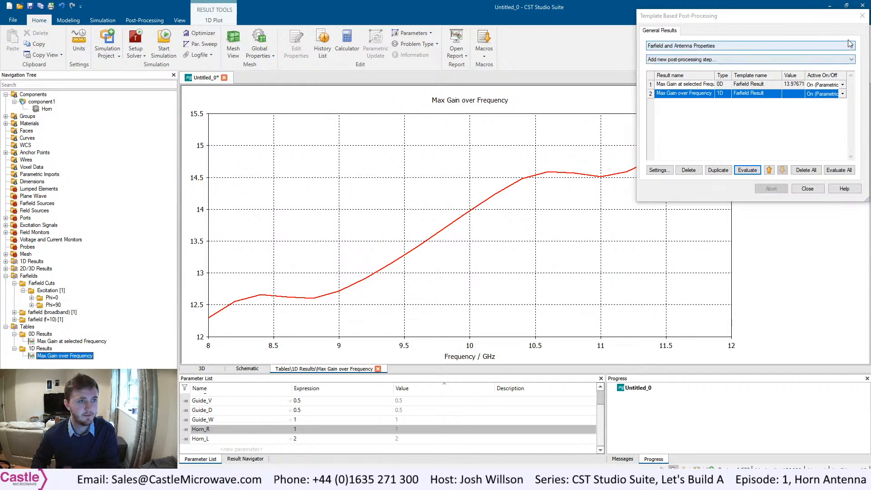
pyautogui.click(862, 15)
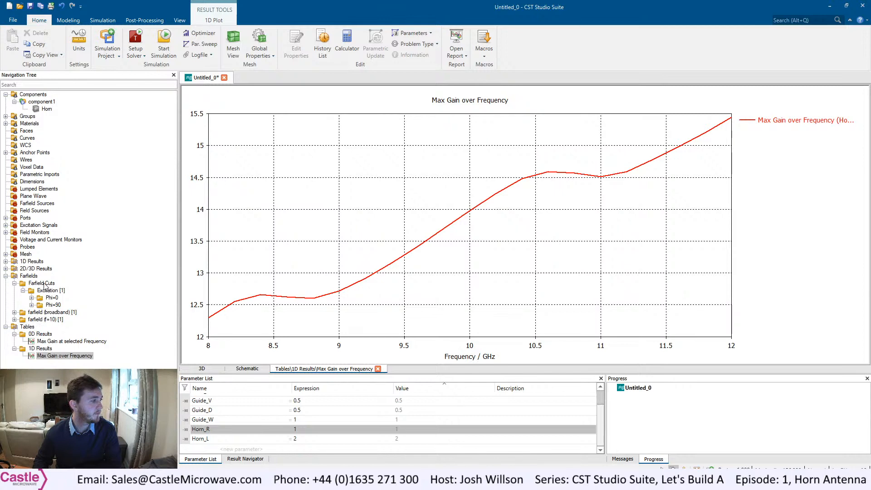
# Set the farfield (f=10) [1] plot to Linear Directional polarization and expand its list of components.
pyautogui.click(36, 319)
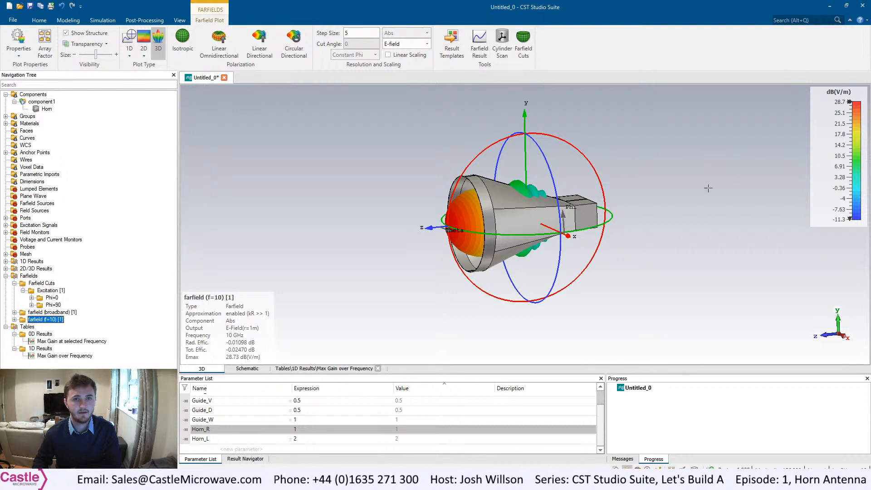
pyautogui.click(260, 43)
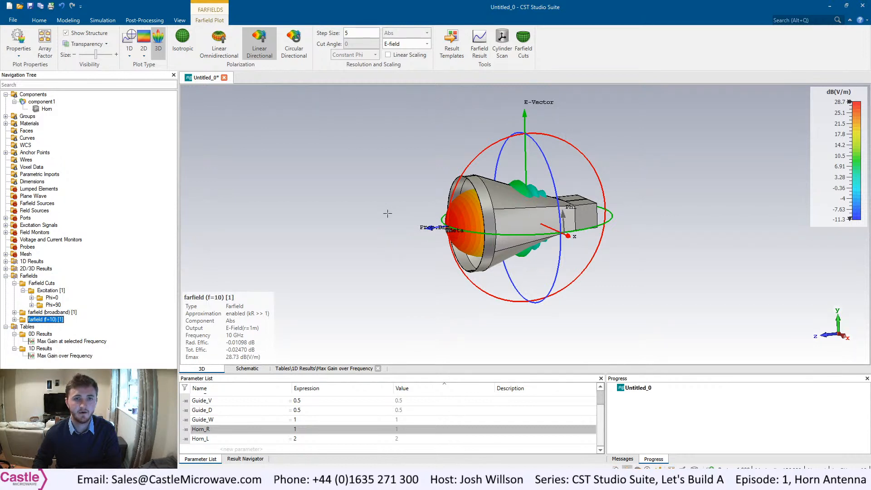
pyautogui.click(14, 320)
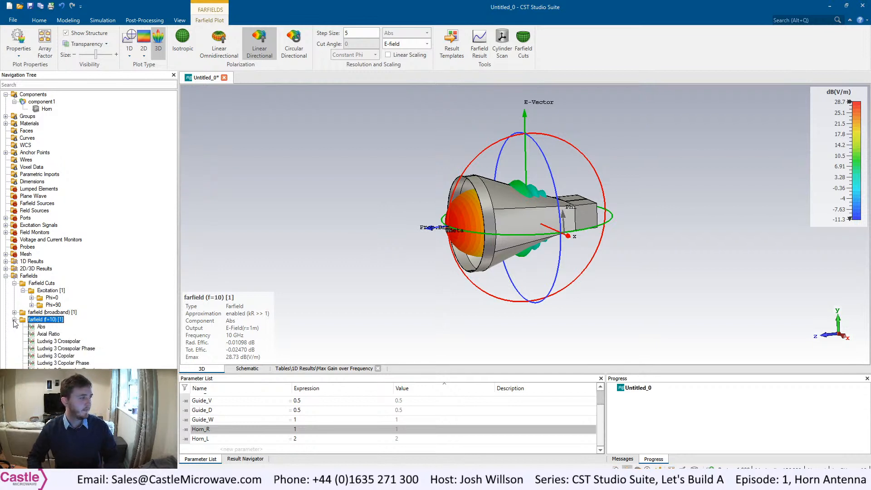
# Compare the Ludwig 3 Crosspolar and Ludwig 3 Copolar components of the 10 GHz farfield.
pyautogui.click(46, 342)
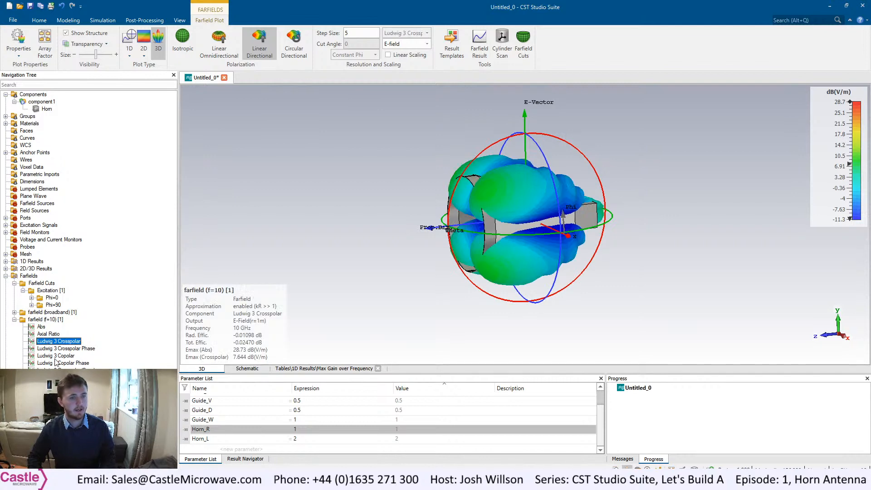
pyautogui.press('Down')
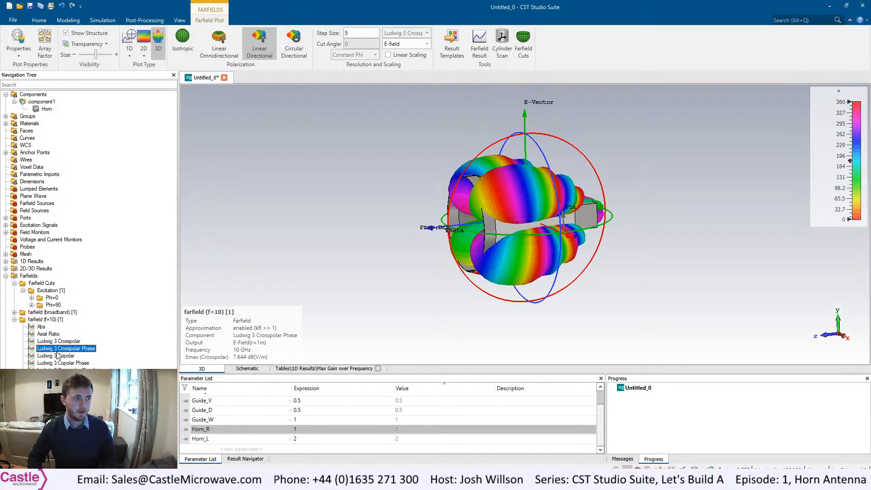
pyautogui.press('Down')
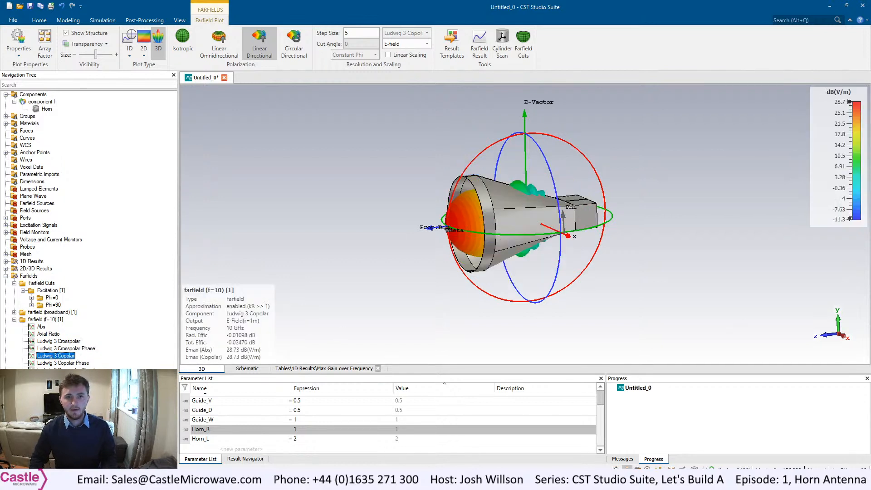
pyautogui.click(69, 342)
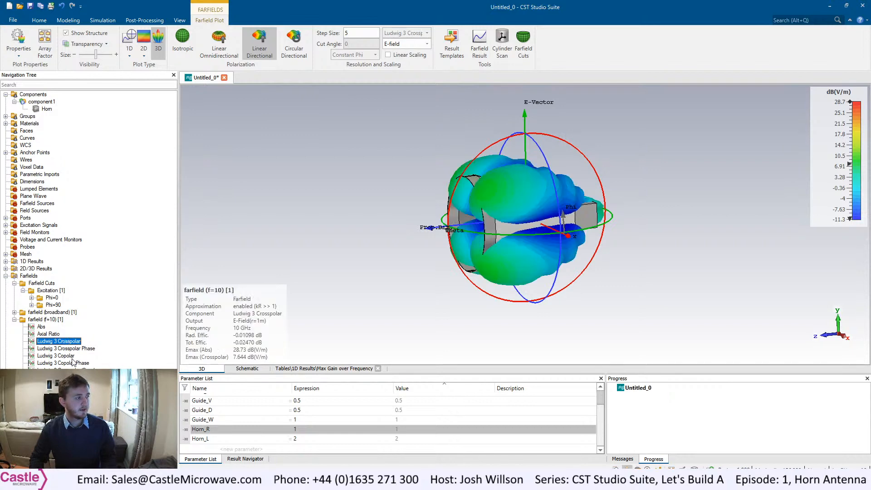
pyautogui.click(71, 357)
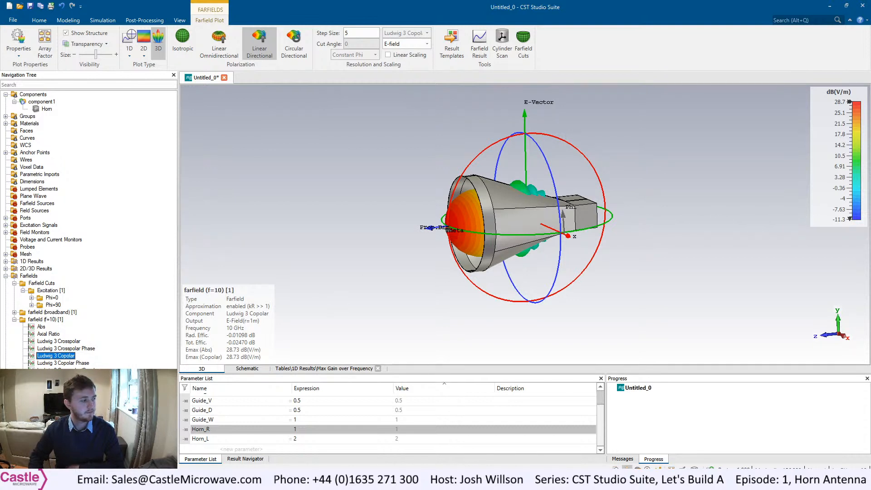
# Calculate the phase center for the 10 GHz Ludwig 3 Copolar Phase farfield using Boresight, the H-plane and a 20 degree angular limit.
pyautogui.click(72, 363)
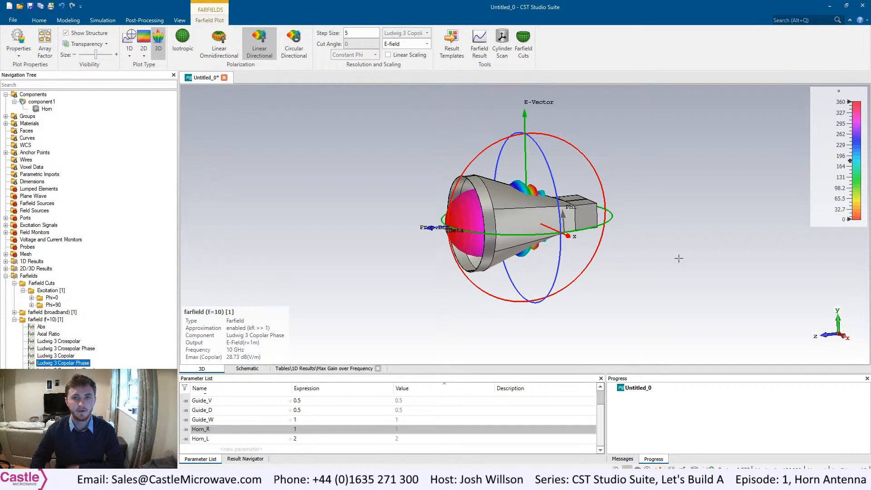
pyautogui.click(18, 37)
pyautogui.moveTo(68, 41); pyautogui.dragTo(464, 49)
pyautogui.click(462, 64)
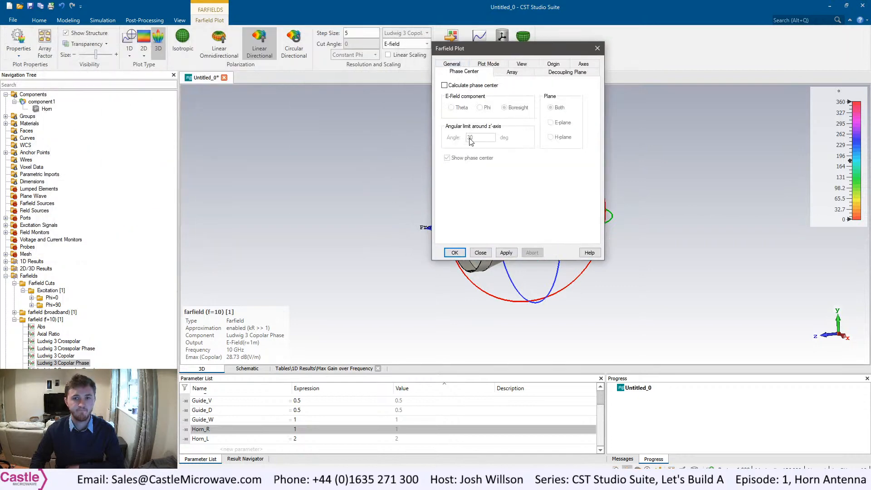
pyautogui.click(445, 86)
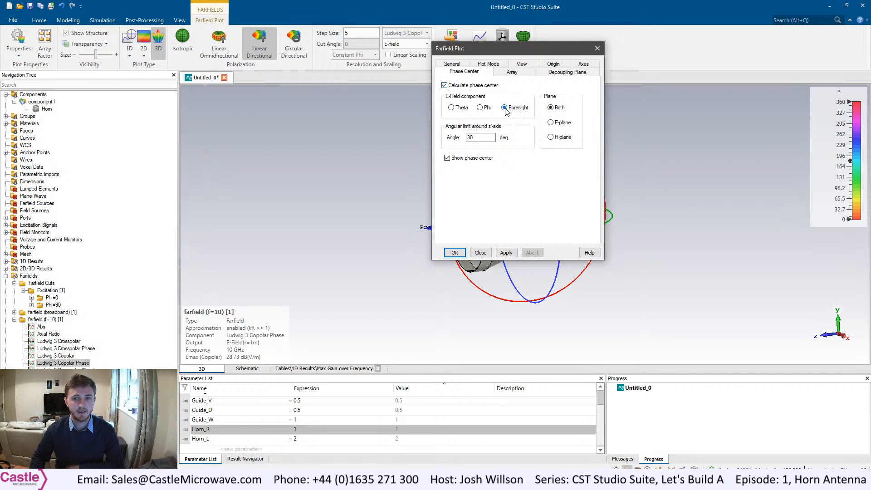
pyautogui.click(551, 138)
pyautogui.doubleClick(471, 137)
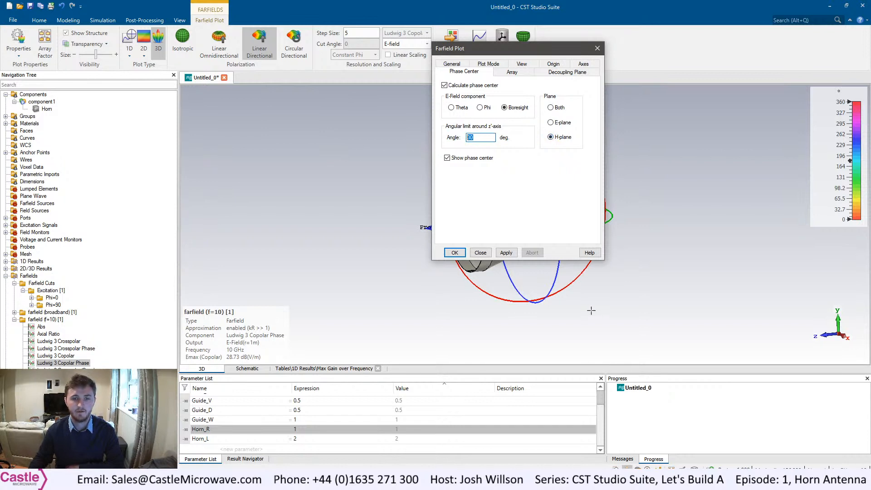
pyautogui.write('20')
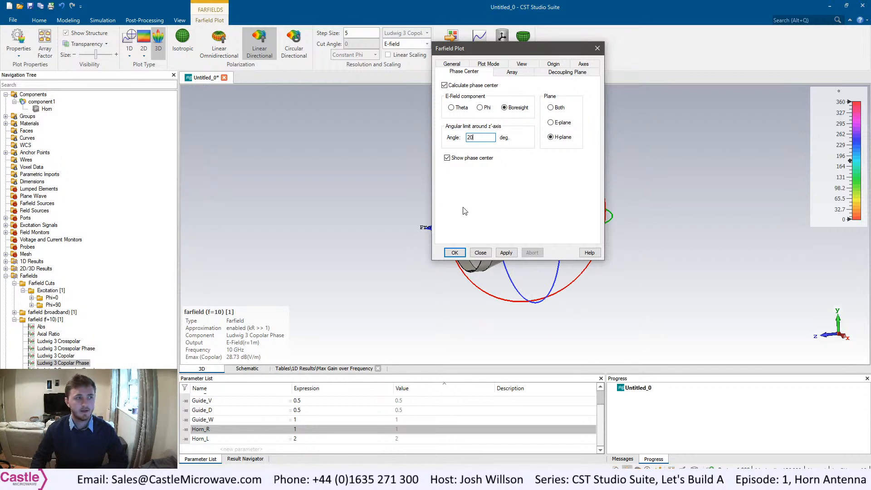
pyautogui.click(506, 253)
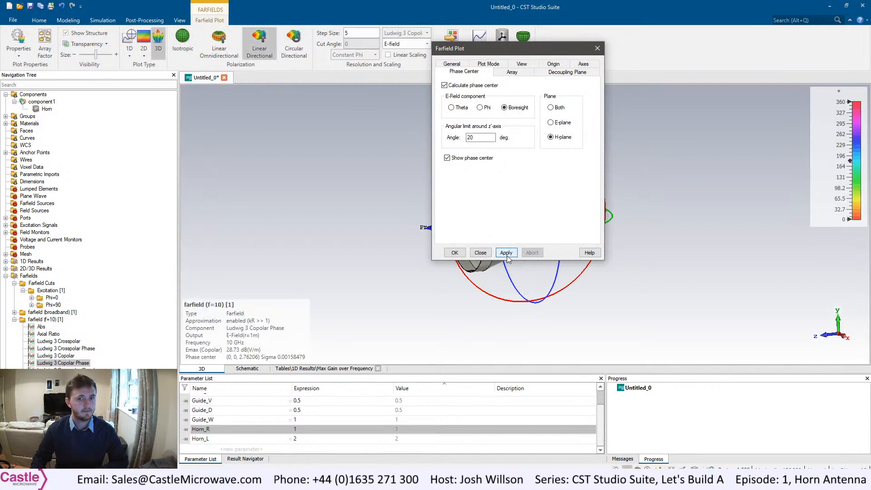
pyautogui.click(455, 253)
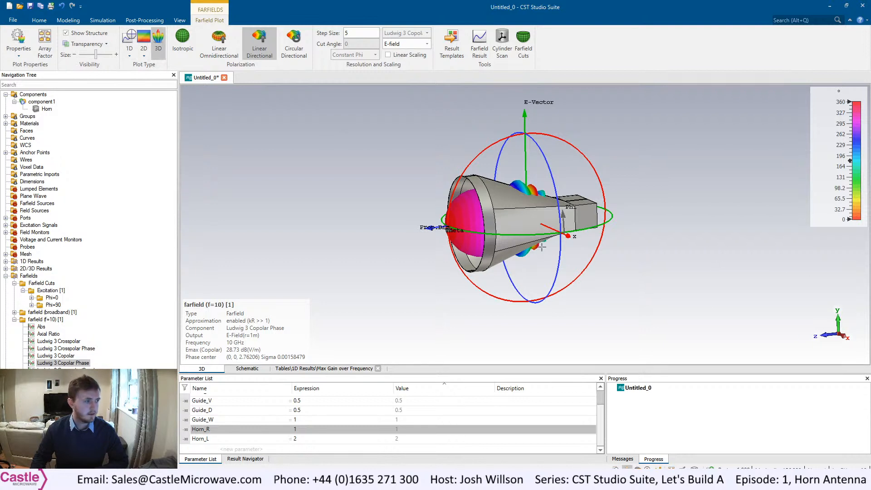
# Reduce the displayed farfield size slightly and inspect the phase pattern inside the horn's mouth.
pyautogui.moveTo(494, 208); pyautogui.dragTo(533, 211, button='middle')
pyautogui.moveTo(97, 60); pyautogui.dragTo(92, 60)
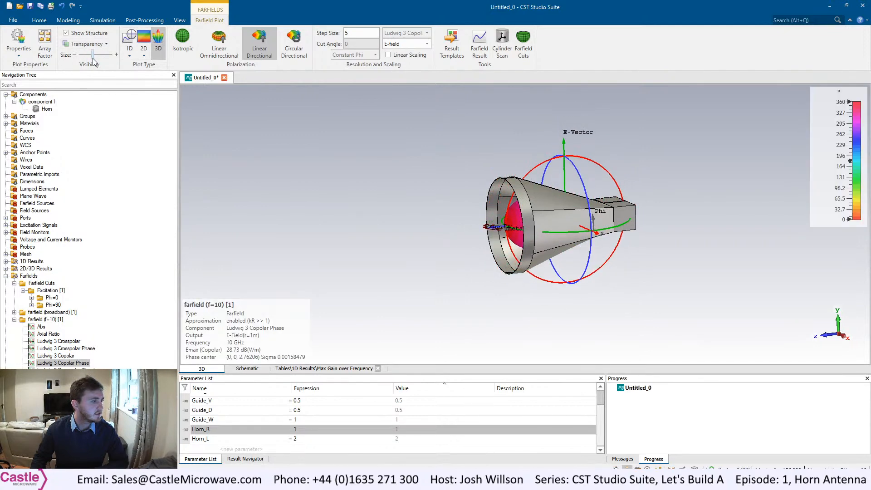
pyautogui.scroll(3, 615, 243)
pyautogui.keyDown('ctrl'); pyautogui.moveTo(445, 222); pyautogui.dragTo(450, 268); pyautogui.keyUp('ctrl')
pyautogui.scroll(3, 450, 269)
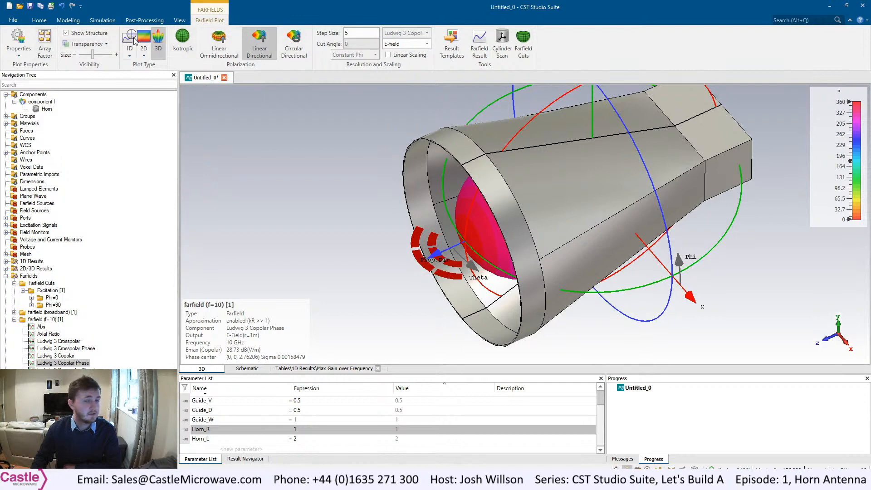
# Plot the 10 GHz copolar phase as a 1D Cartesian graph and switch it to the Ludwig 3 Copolar component.
pyautogui.click(130, 53)
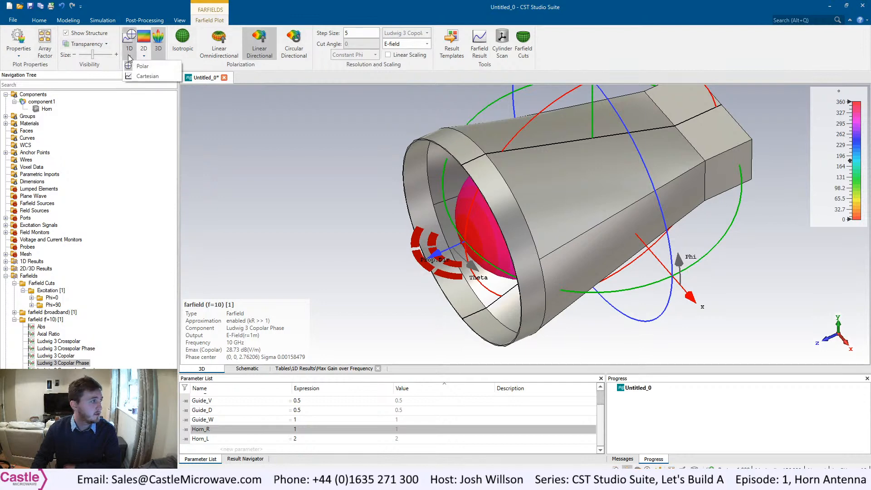
pyautogui.click(136, 76)
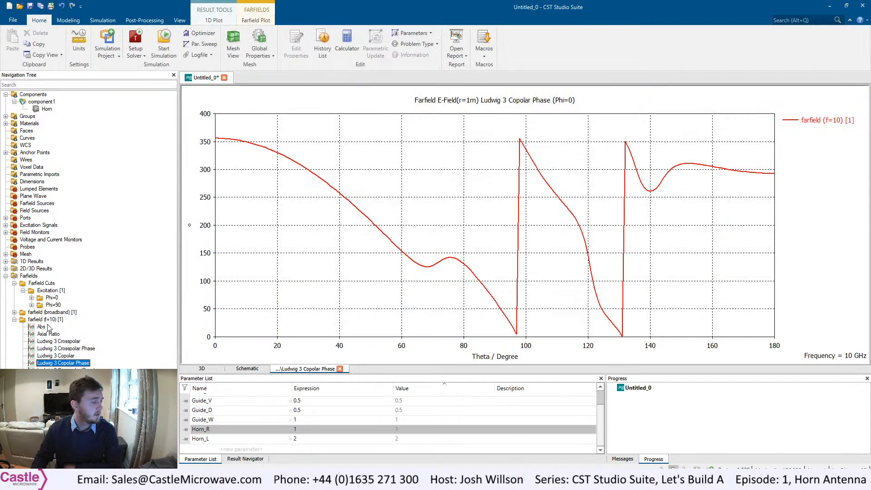
pyautogui.click(256, 20)
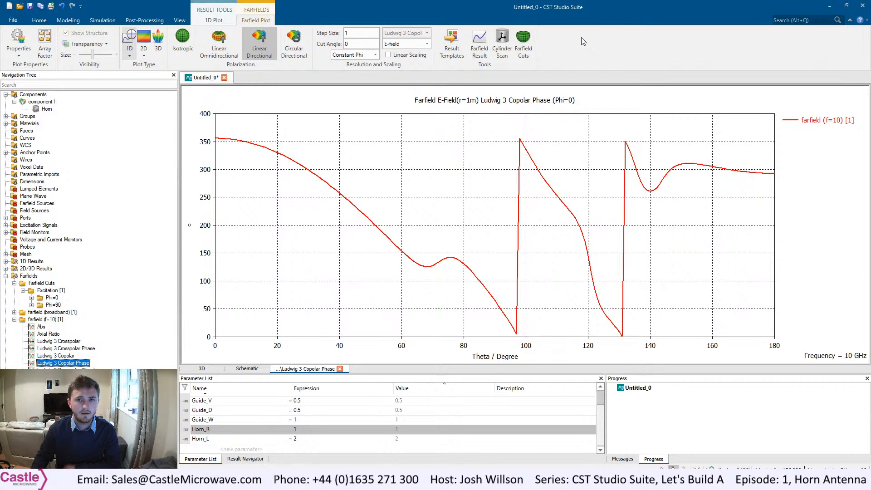
pyautogui.click(132, 57)
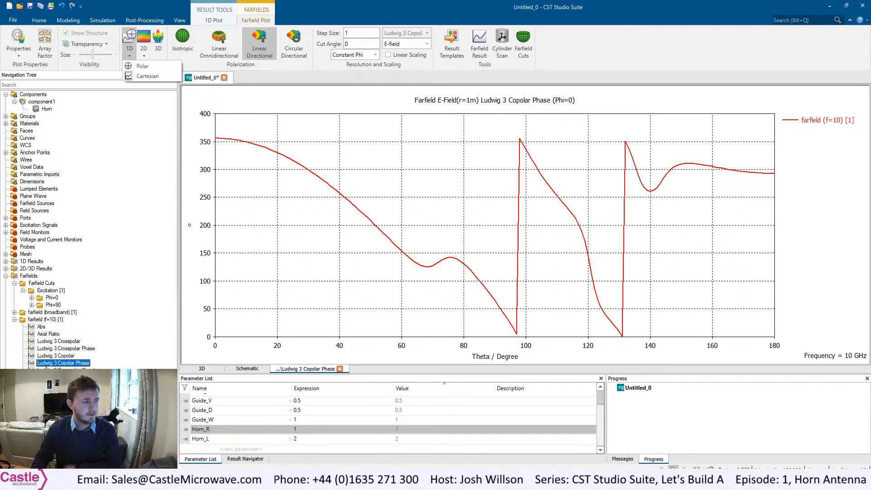
pyautogui.click(57, 357)
pyautogui.click(57, 357)
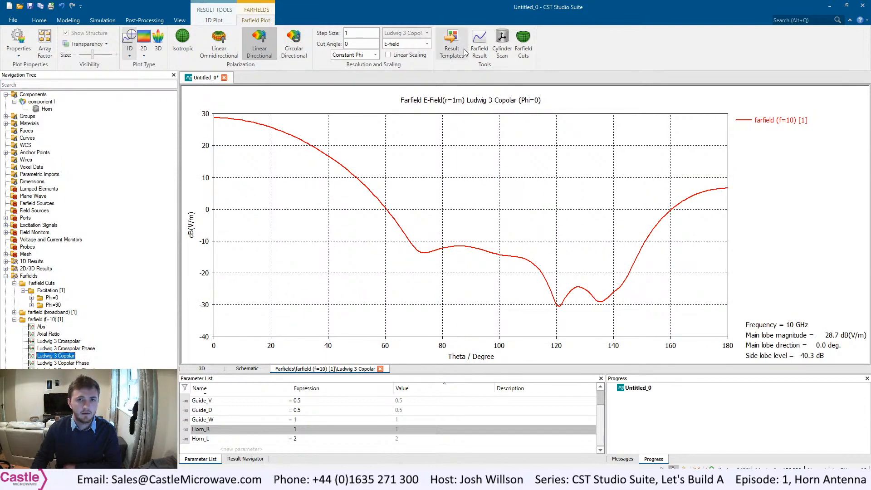
# Review the farfield origin options in the plot properties of the 10 GHz Ludwig 3 Copolar result.
pyautogui.click(23, 43)
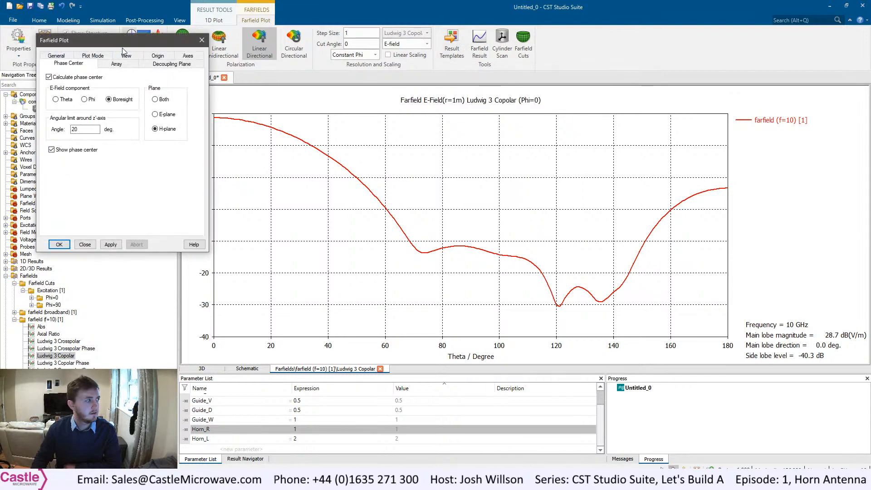
pyautogui.moveTo(119, 39); pyautogui.dragTo(670, 56)
pyautogui.click(704, 74)
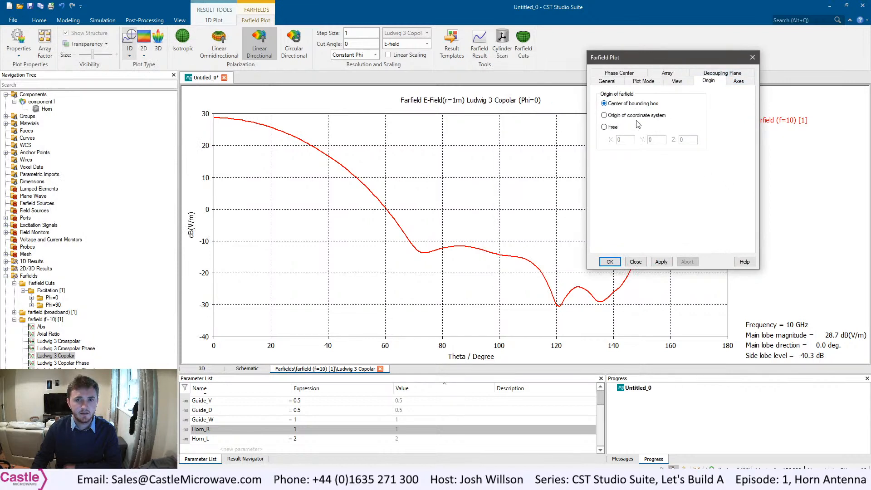
pyautogui.click(610, 263)
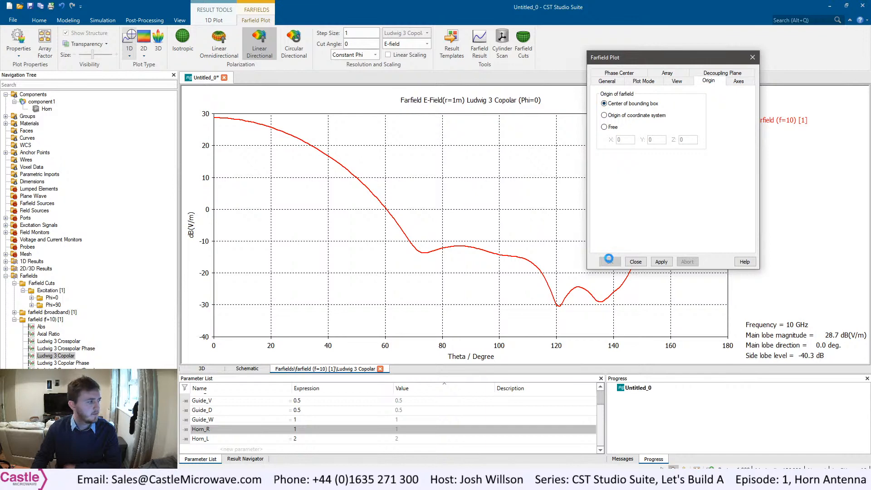
# Display the Ludwig 3 Copolar component of farfield (broadband) [1].
pyautogui.click(31, 305)
pyautogui.scroll(-5, 139, 324)
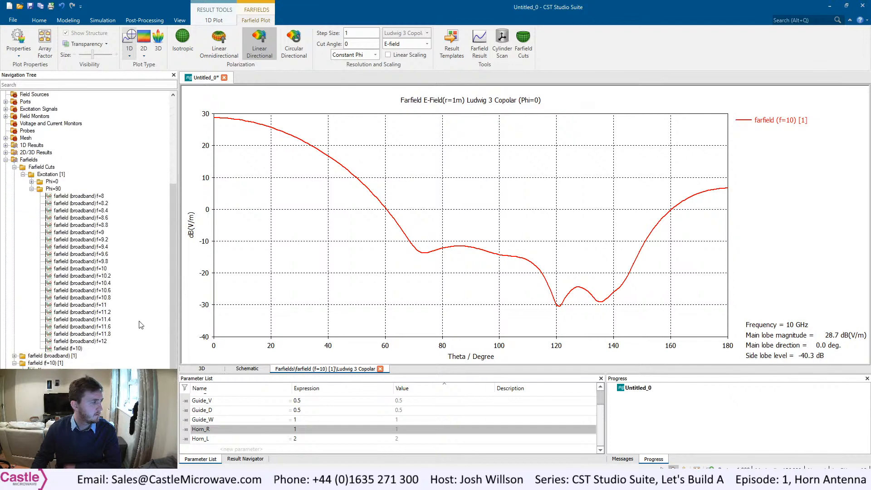
pyautogui.click(15, 356)
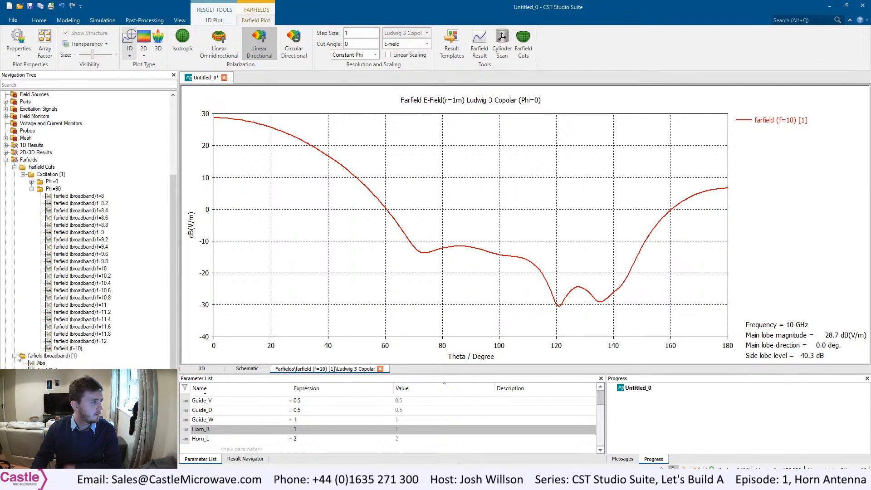
pyautogui.scroll(-2, 18, 357)
pyautogui.click(52, 349)
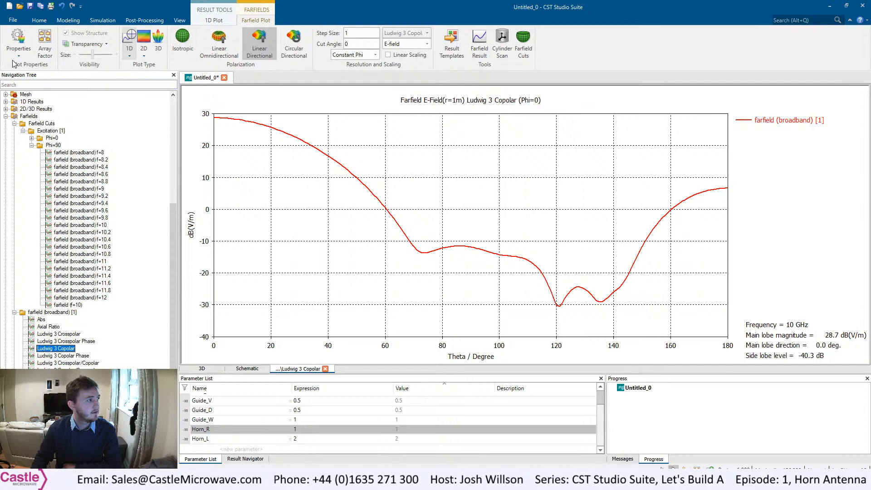
# Set the broadband farfield's origin to Free at X 0, Y 0, Z 2.76 and apply it.
pyautogui.click(18, 40)
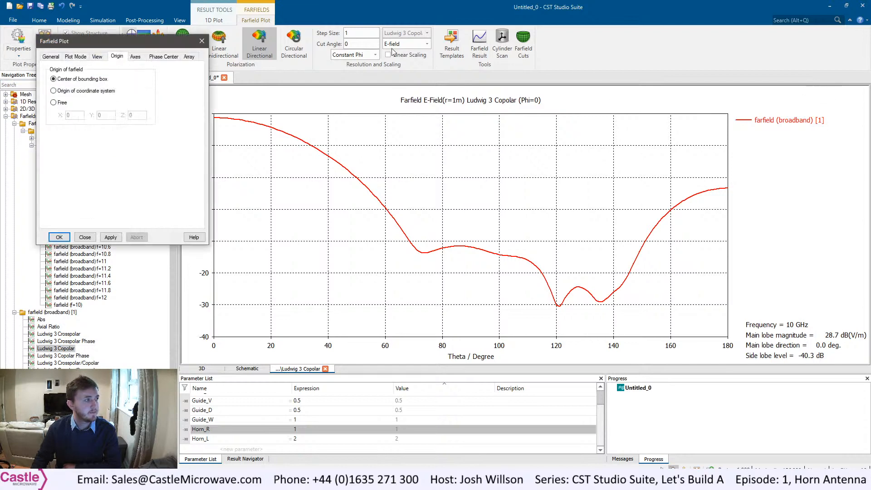
pyautogui.click(98, 57)
pyautogui.click(122, 58)
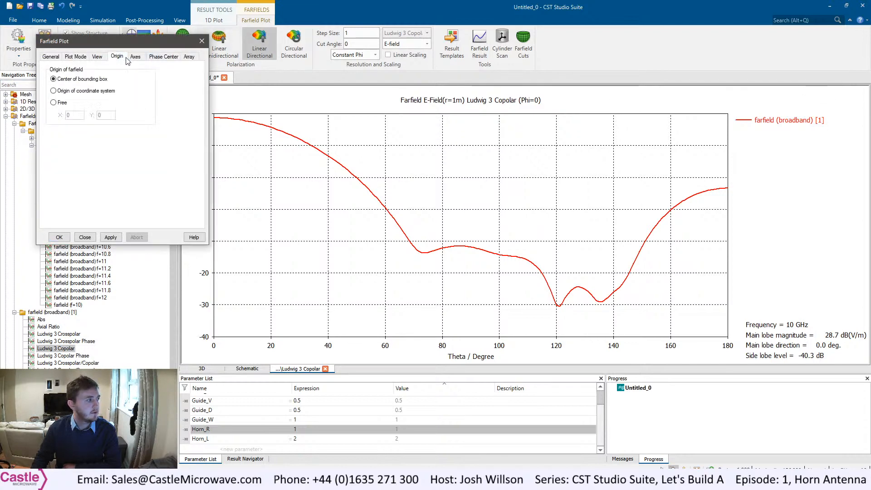
pyautogui.moveTo(127, 40); pyautogui.dragTo(722, 37)
pyautogui.click(648, 98)
pyautogui.click(668, 112)
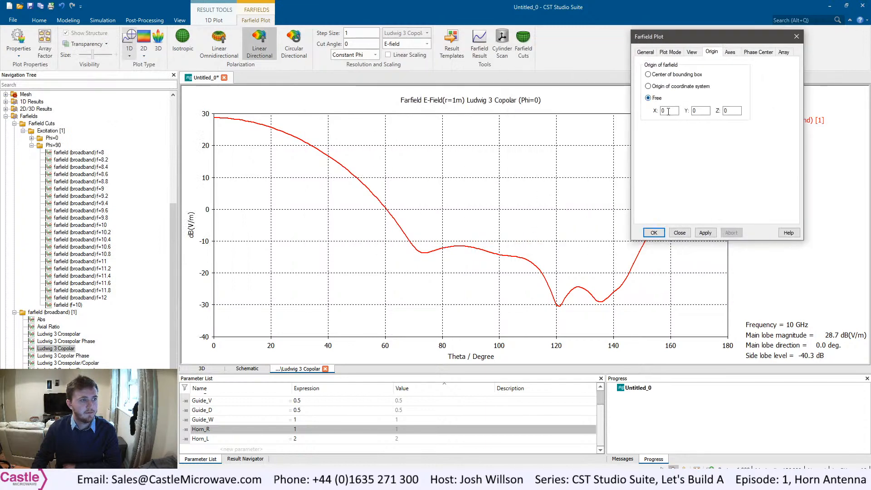
pyautogui.doubleClick(668, 111)
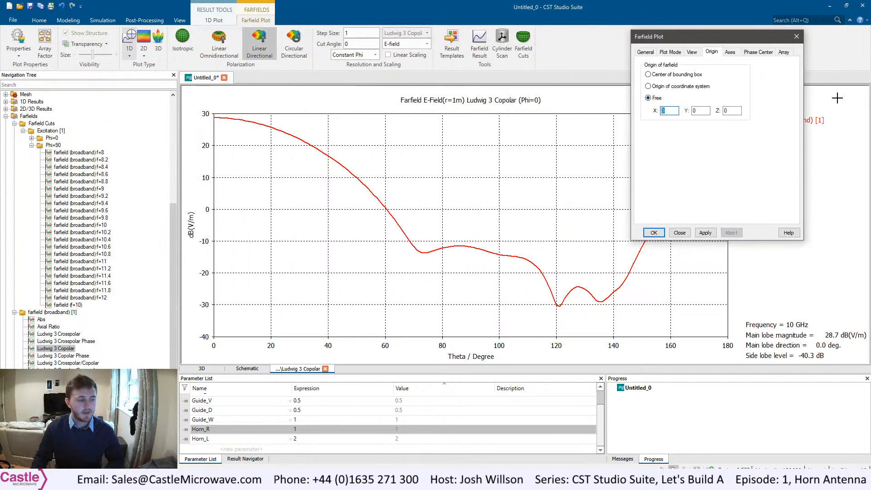
pyautogui.doubleClick(732, 110)
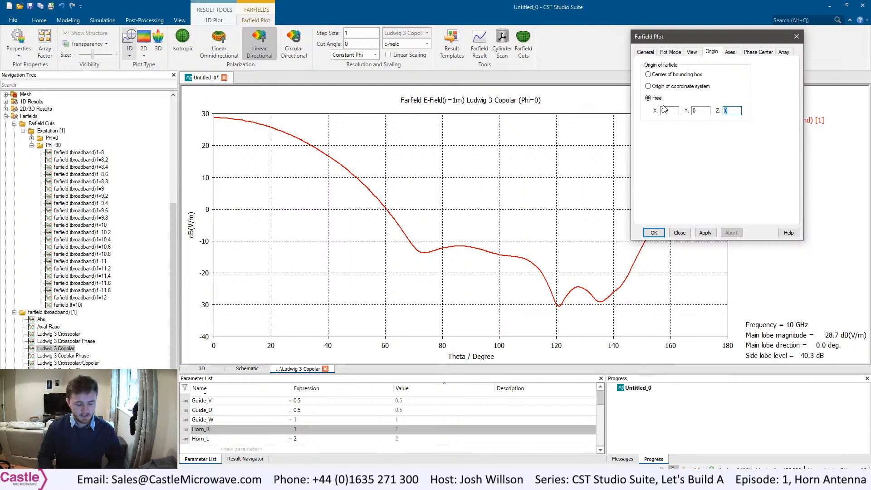
pyautogui.write('2.76')
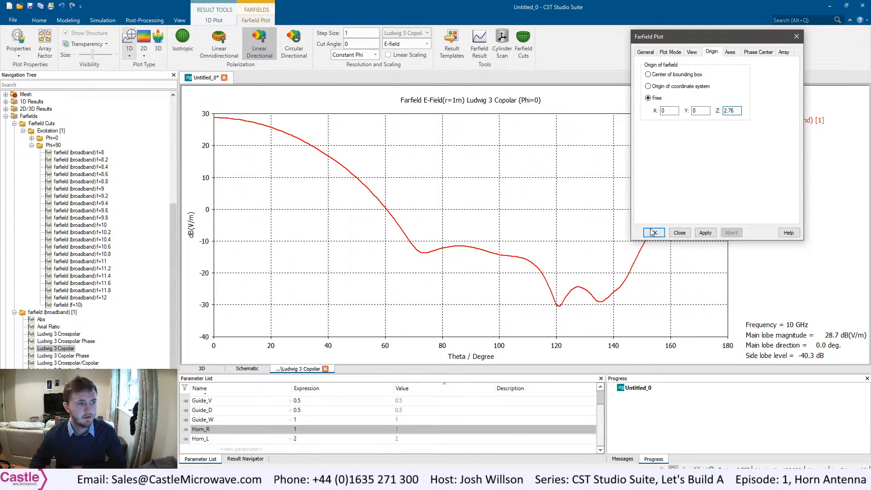
pyautogui.click(704, 232)
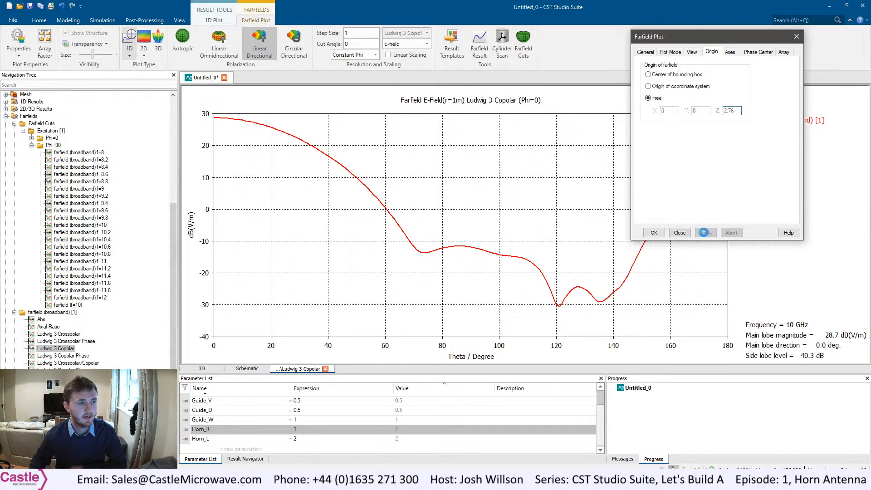
pyautogui.click(652, 233)
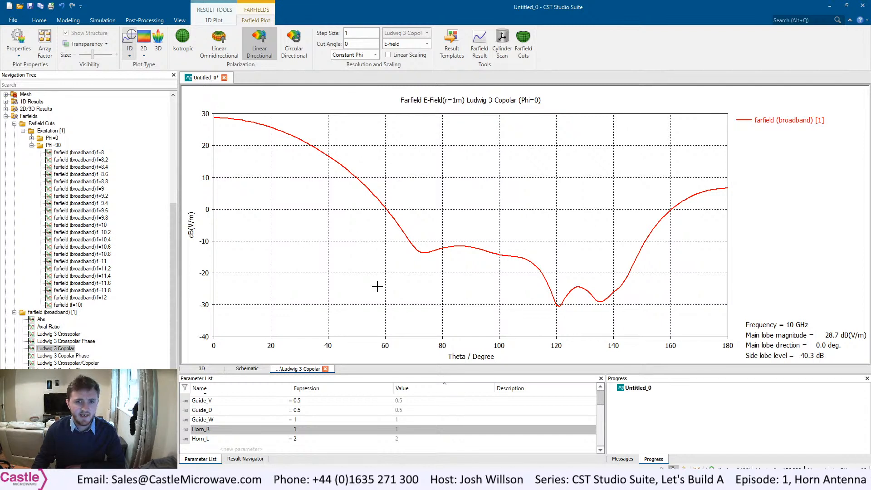
# Magnify the broadband Ludwig 3 Copolar graph to the theta range from 0 to about 26 degrees.
pyautogui.moveTo(212, 111); pyautogui.dragTo(293, 347)
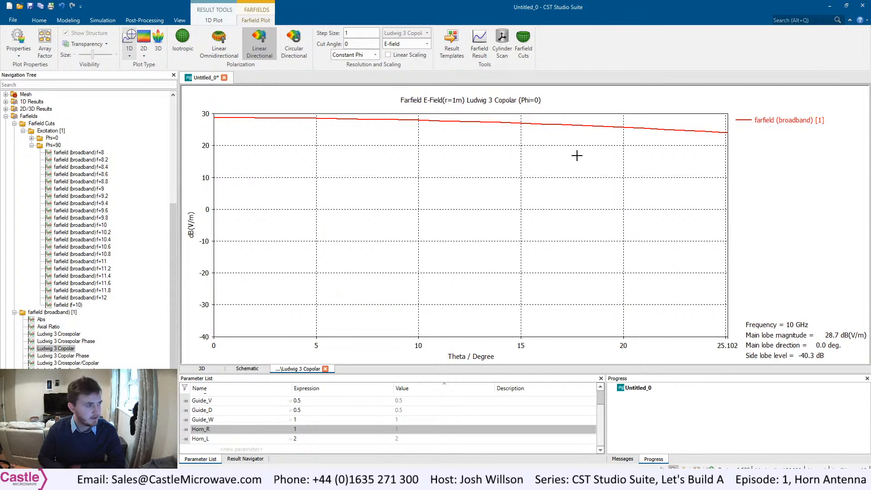
pyautogui.scroll(-5, 578, 156)
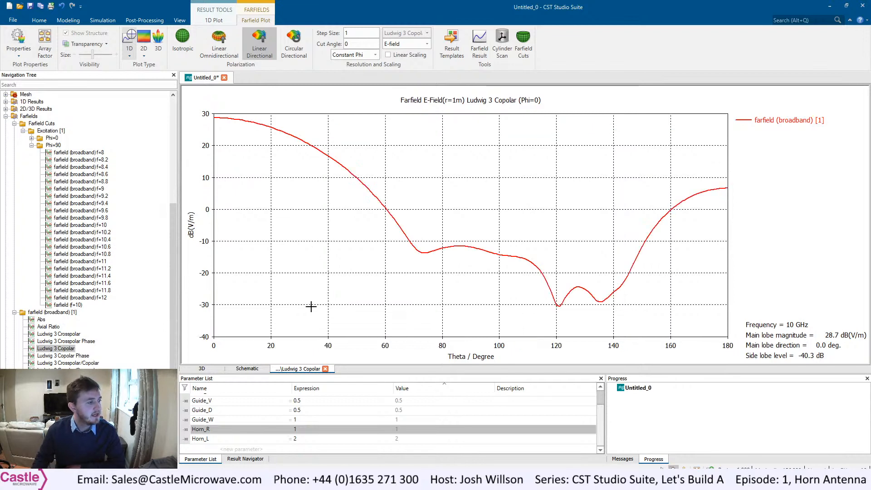
pyautogui.moveTo(288, 346); pyautogui.dragTo(207, 112)
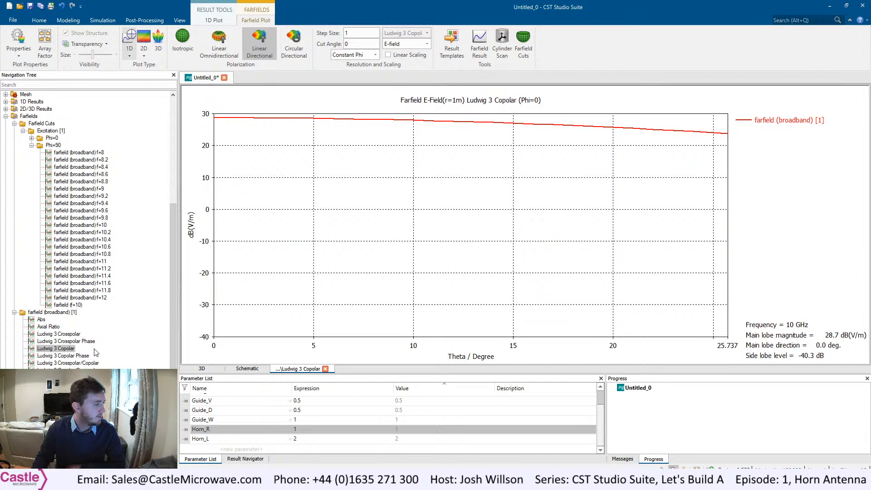
# Compare the 3D and 2D plots of the broadband Ludwig 3 Copolar component, and return to the 1D plot.
pyautogui.click(159, 39)
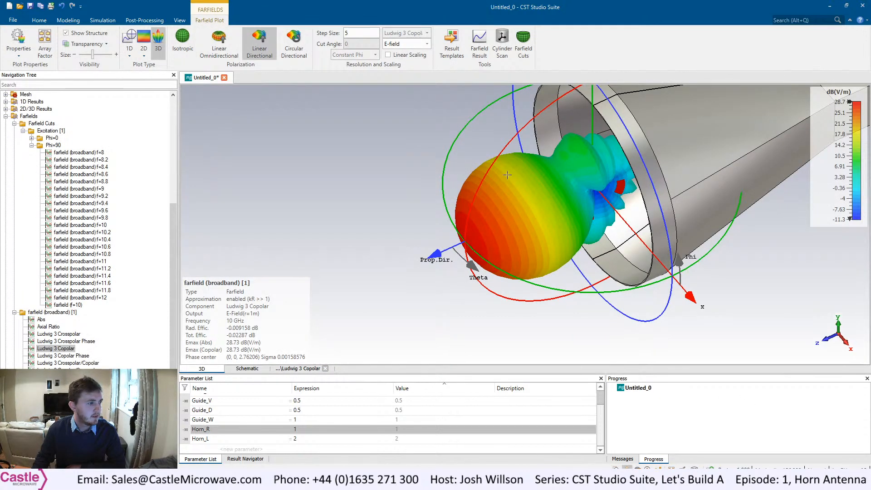
pyautogui.click(141, 37)
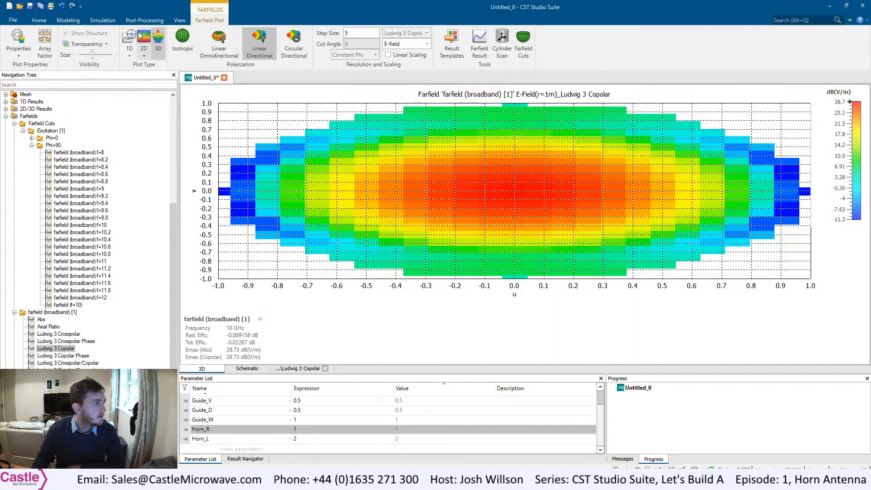
pyautogui.click(129, 36)
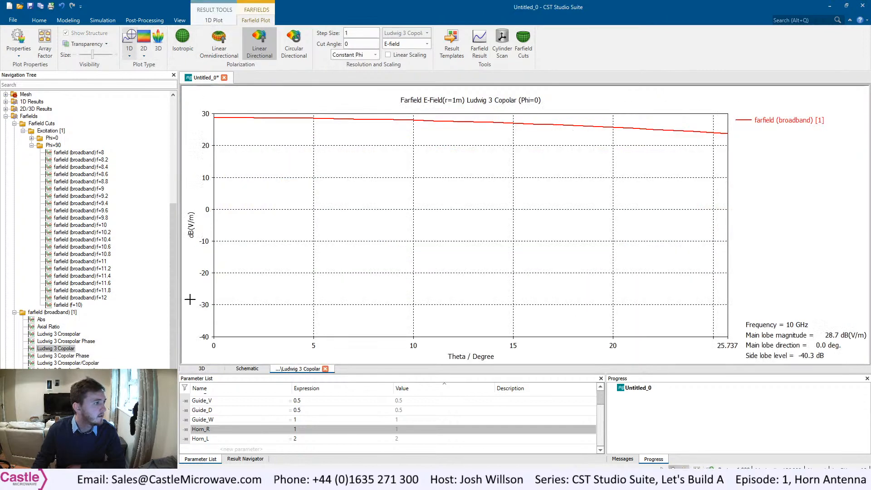